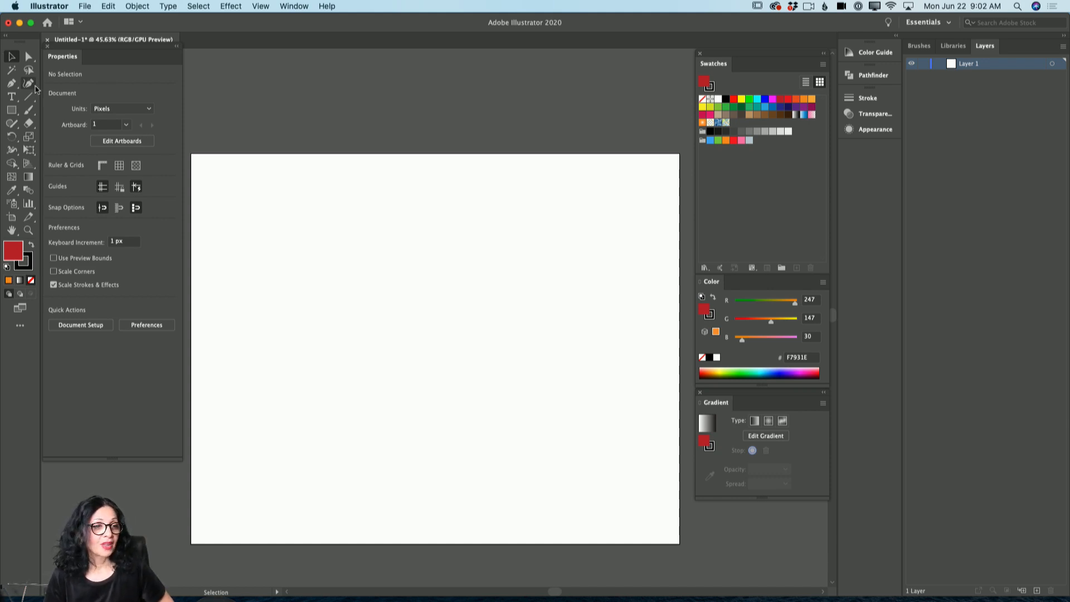
Draw a closed apple outline about 461 by 461 px near the artboard's center with the Curvature tool, dipping at top and bottom.
{"action": "left_click", "coordinate": [29, 83]}
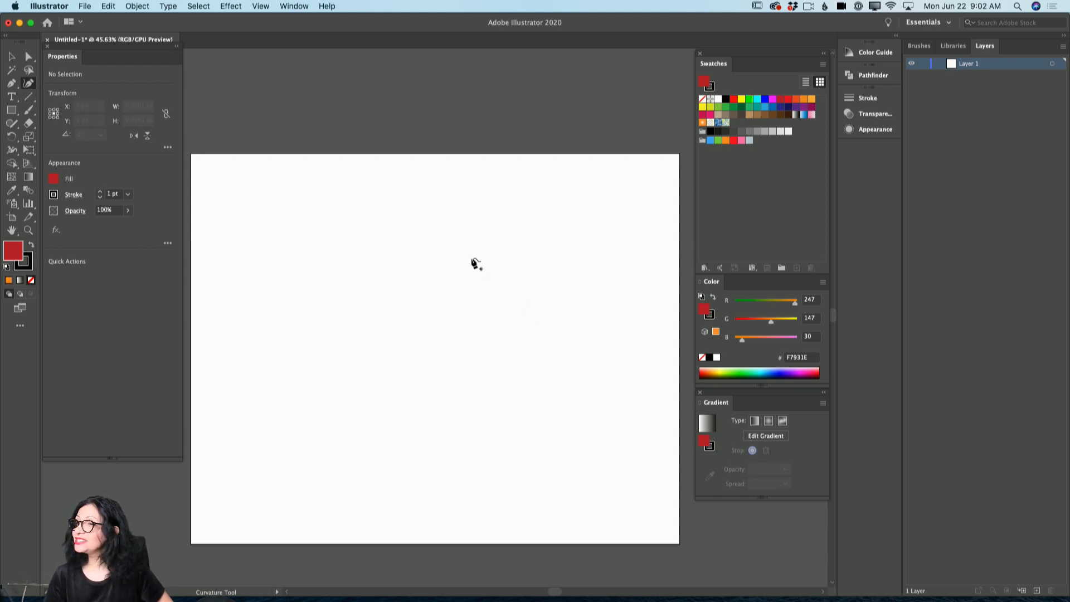
{"action": "left_click", "coordinate": [459, 254]}
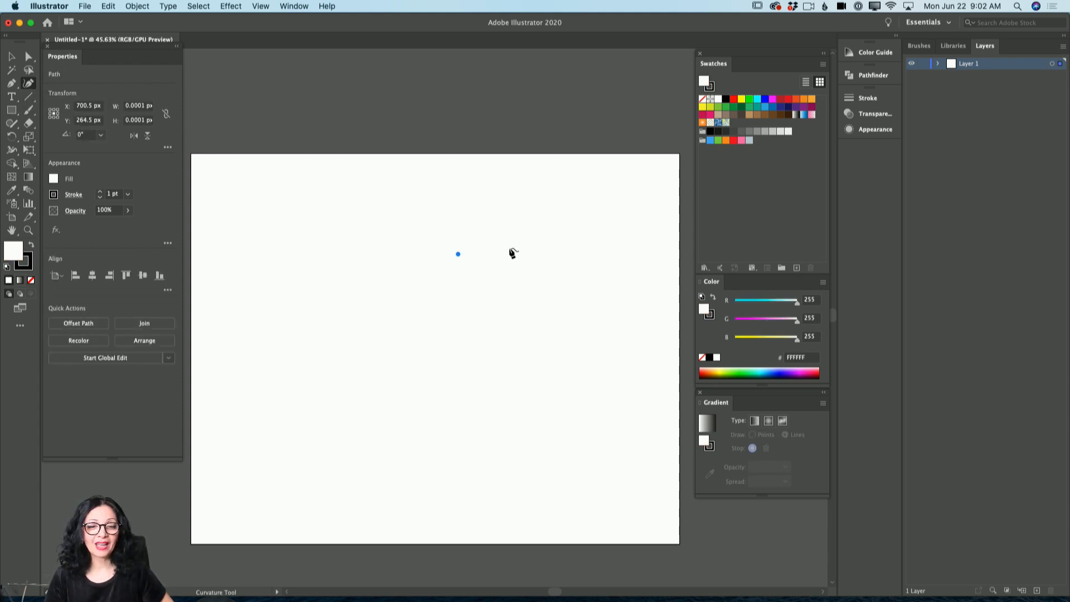
{"action": "left_click", "coordinate": [509, 249]}
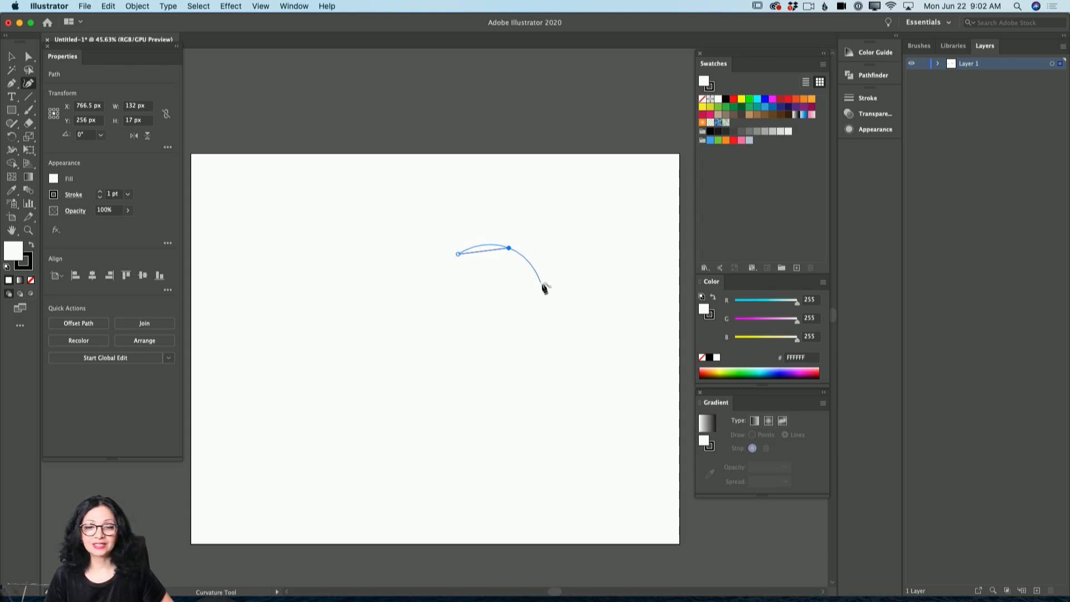
{"action": "left_click", "coordinate": [544, 293]}
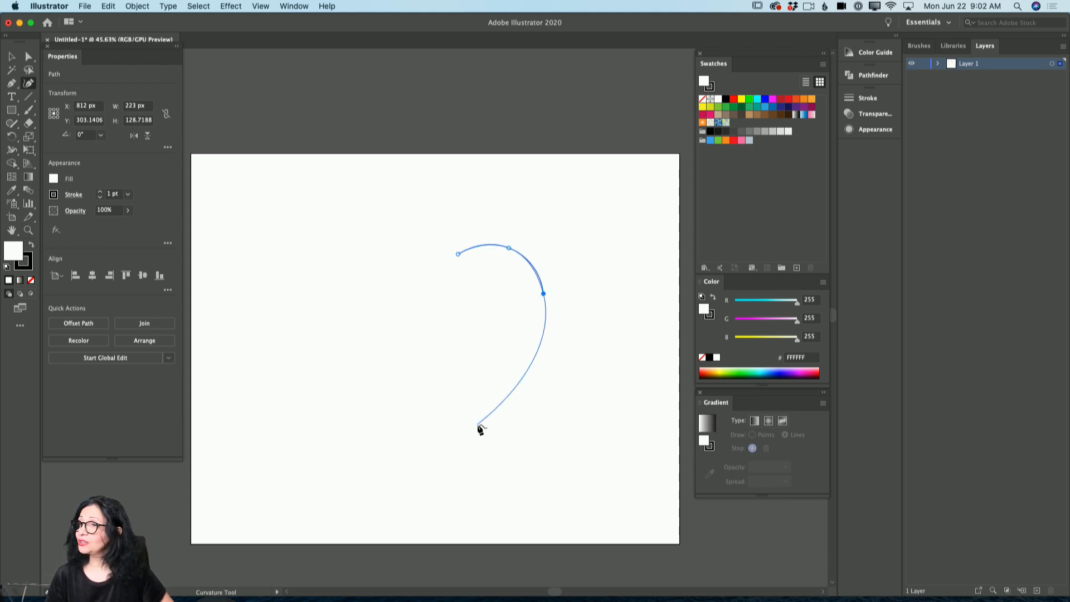
{"action": "key", "text": "Escape"}
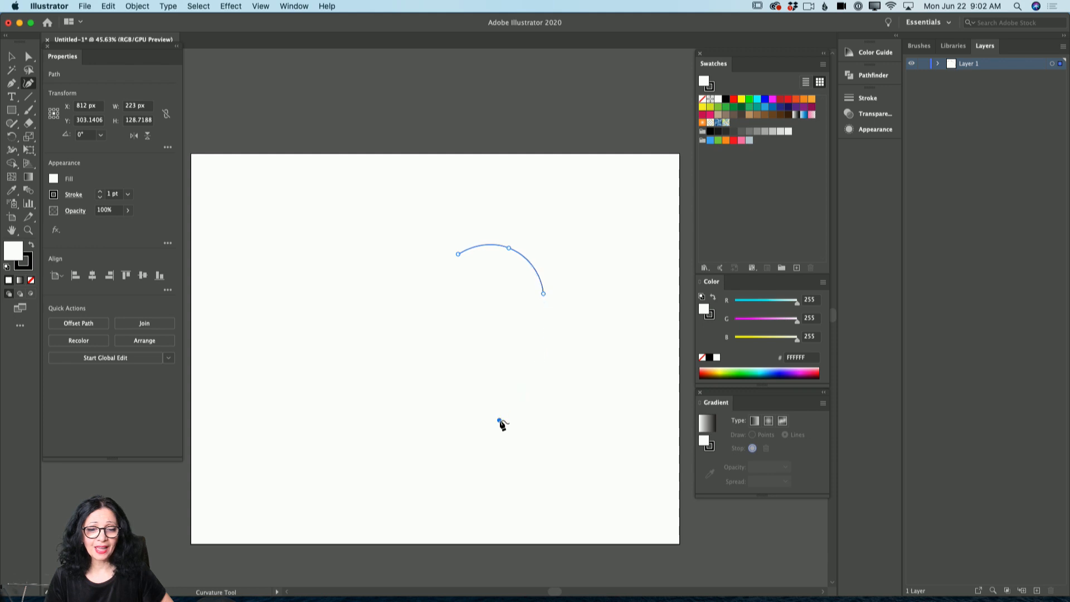
{"action": "left_click", "coordinate": [499, 420]}
{"action": "left_click", "coordinate": [466, 419]}
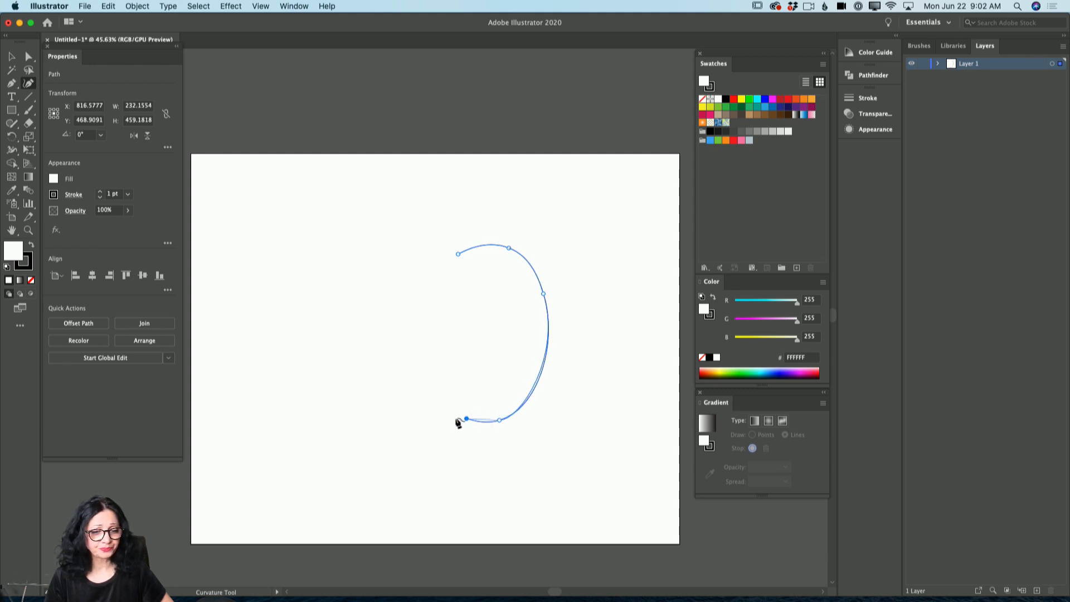
{"action": "left_click", "coordinate": [443, 421]}
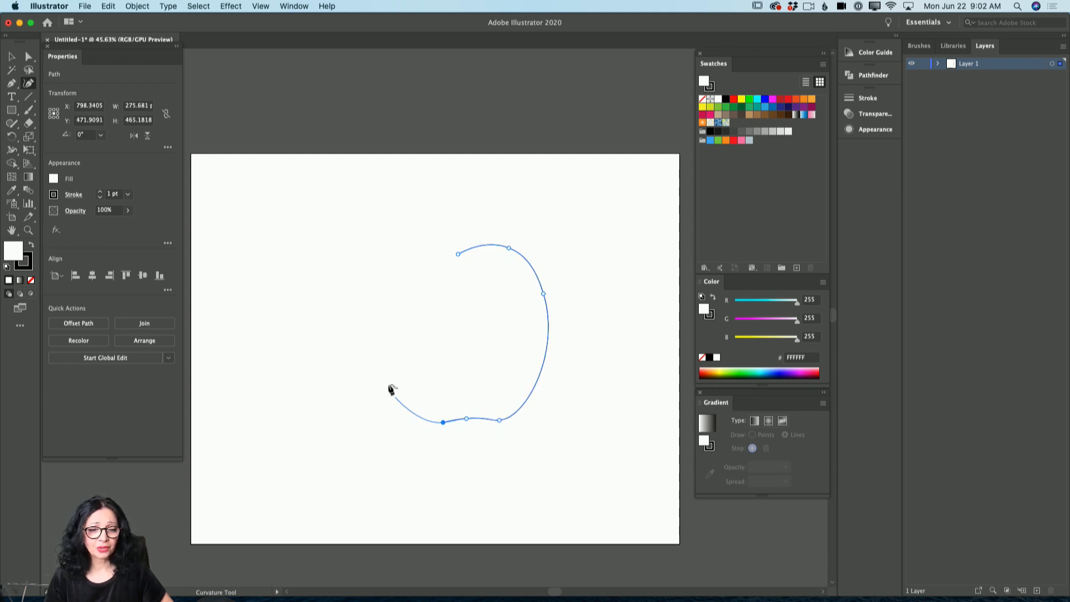
{"action": "left_click", "coordinate": [373, 322]}
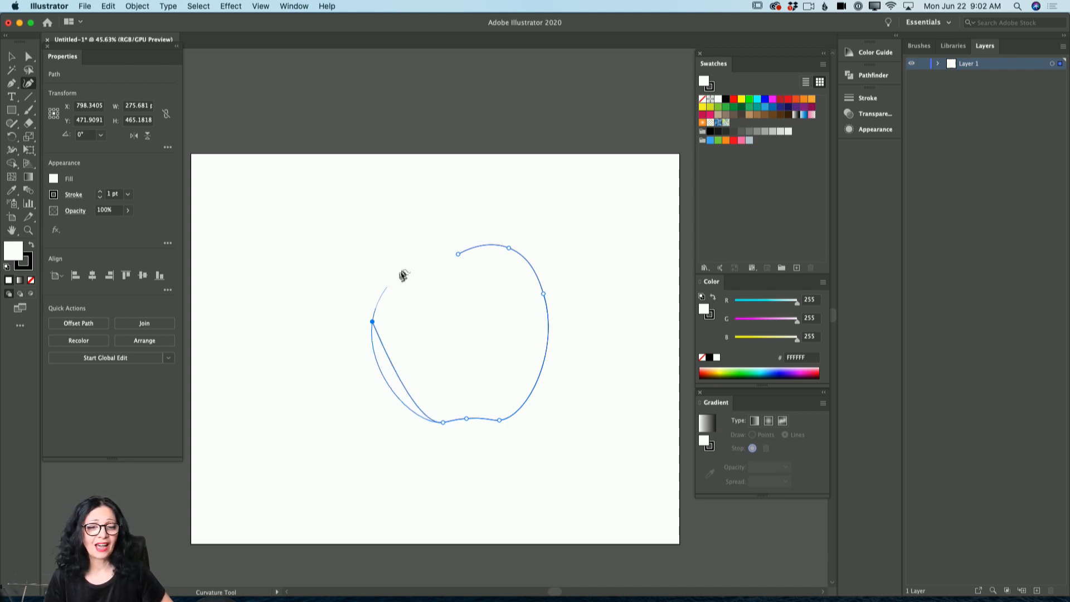
{"action": "left_click", "coordinate": [400, 250]}
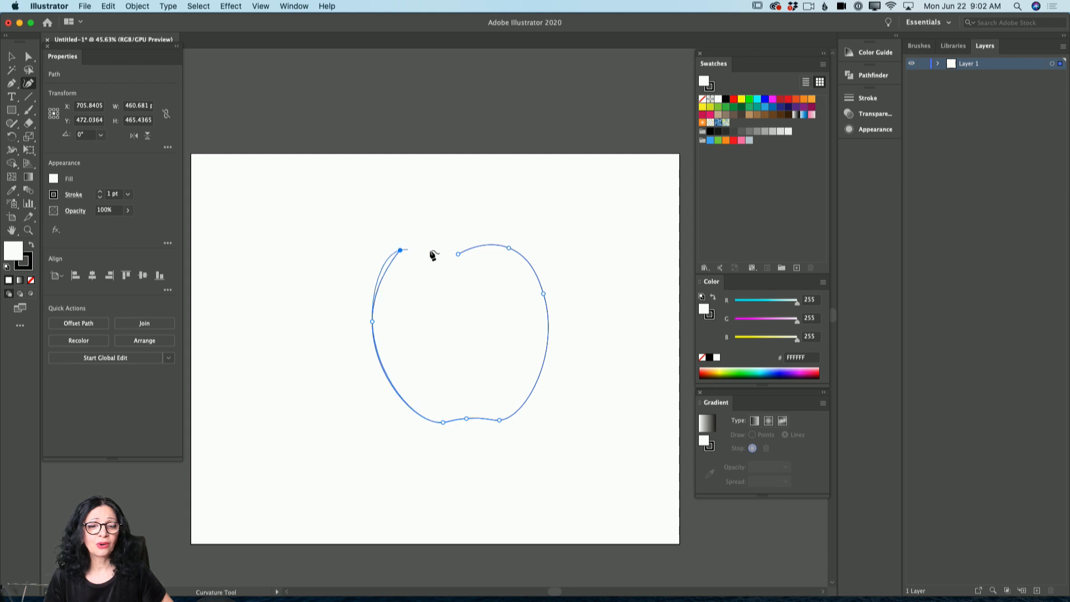
{"action": "left_click", "coordinate": [458, 255]}
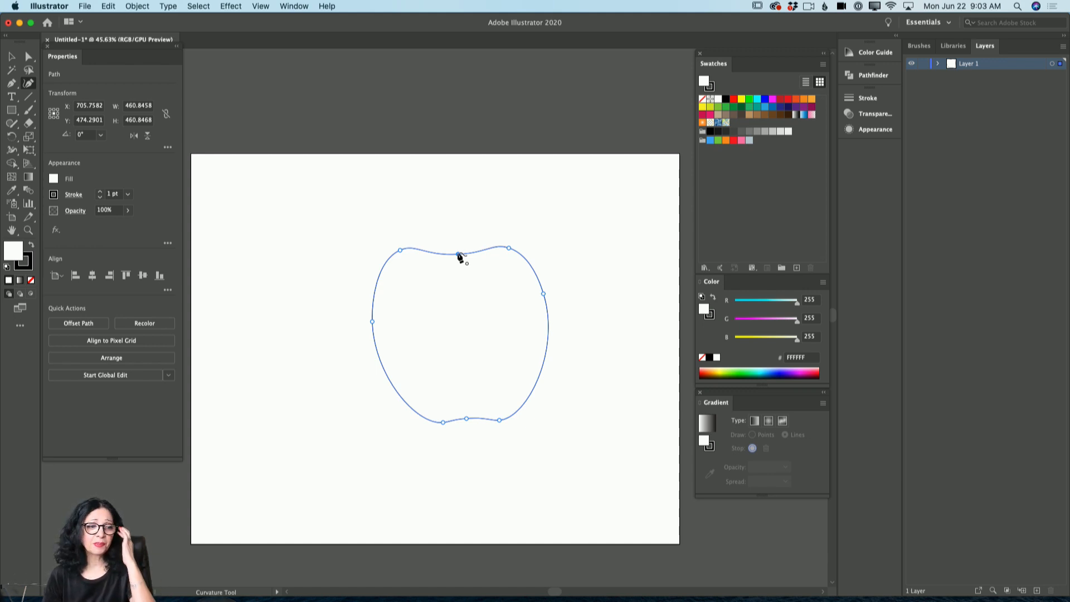
Reposition the two anchor points on either side of the apple's bottom dip to even out its base.
{"action": "left_click", "coordinate": [459, 255]}
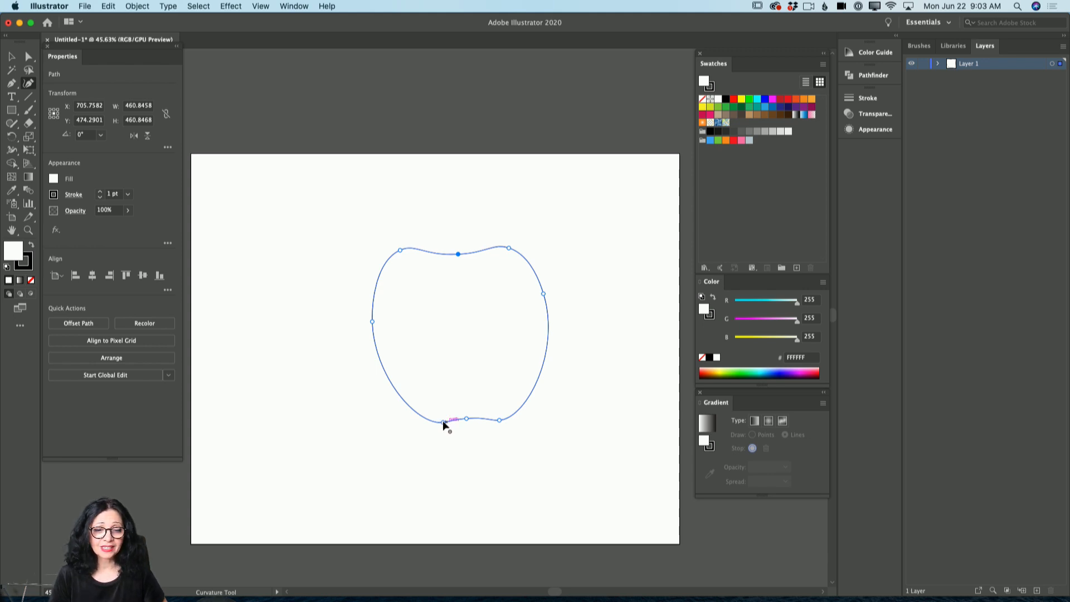
{"action": "left_click_drag", "start_coordinate": [444, 422], "coordinate": [426, 422]}
{"action": "left_click_drag", "start_coordinate": [499, 423], "coordinate": [492, 424]}
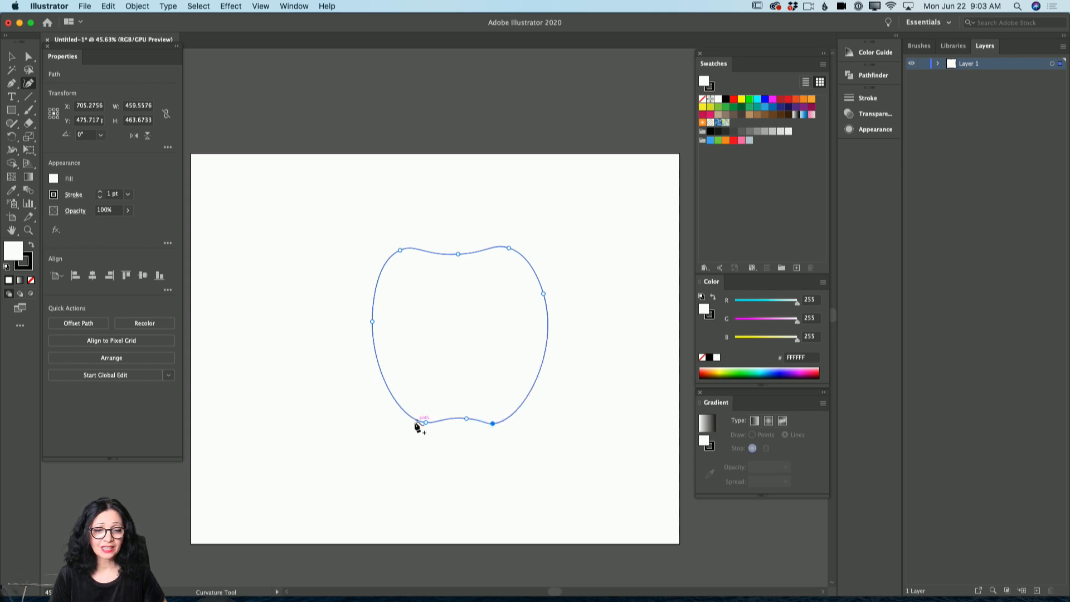
{"action": "left_click_drag", "start_coordinate": [425, 421], "coordinate": [493, 420]}
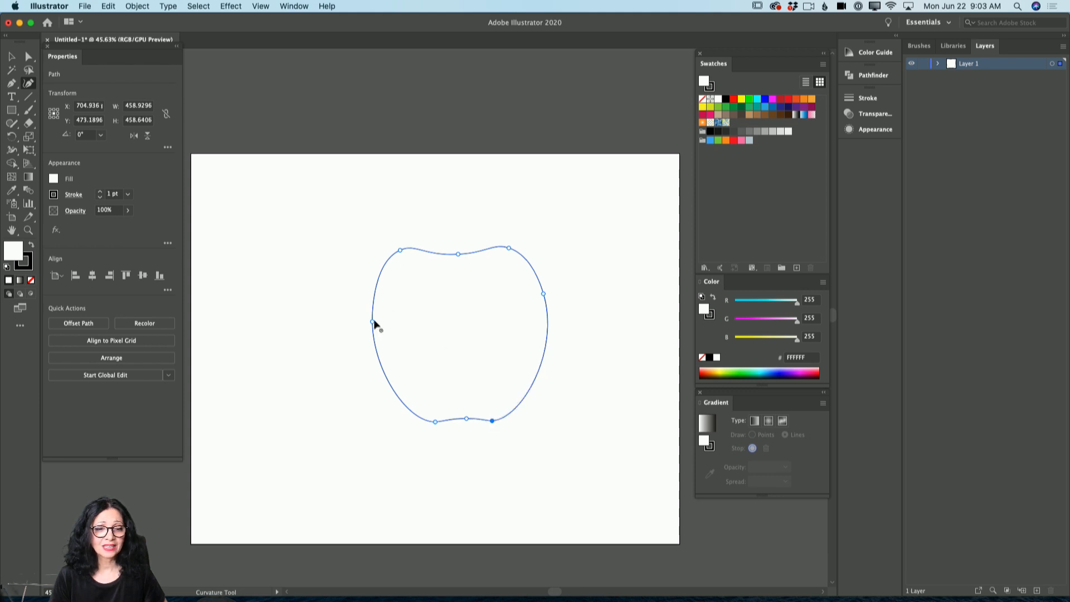
Move the apple's side anchors outward and adjust its upper anchors, making the outline about 529 by 465 px.
{"action": "left_click_drag", "start_coordinate": [373, 323], "coordinate": [361, 285]}
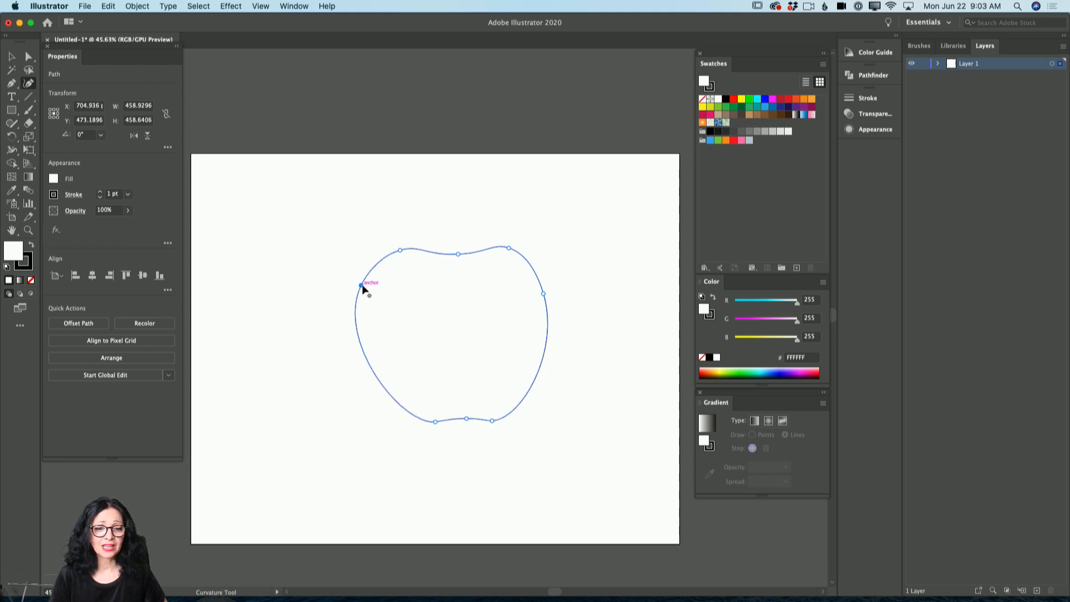
{"action": "left_click", "coordinate": [544, 293]}
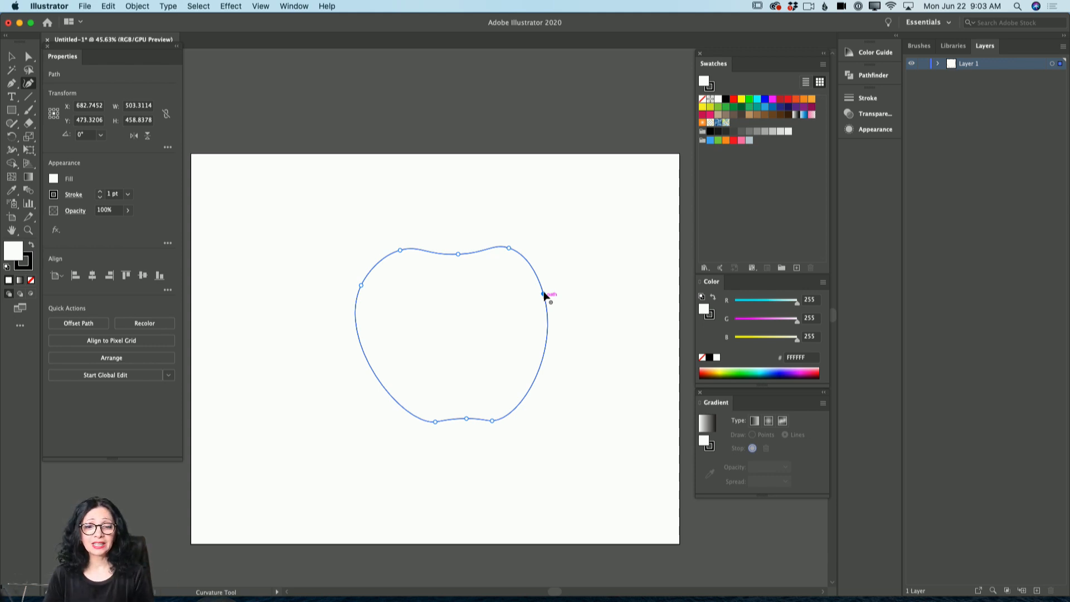
{"action": "mouse_move", "coordinate": [544, 295]}
{"action": "left_mouse_down"}
{"action": "mouse_move", "coordinate": [578, 285]}
{"action": "mouse_move", "coordinate": [453, 302]}
{"action": "mouse_move", "coordinate": [550, 299]}
{"action": "mouse_move", "coordinate": [554, 286]}
{"action": "left_mouse_up"}
{"action": "left_click_drag", "start_coordinate": [511, 250], "coordinate": [456, 249]}
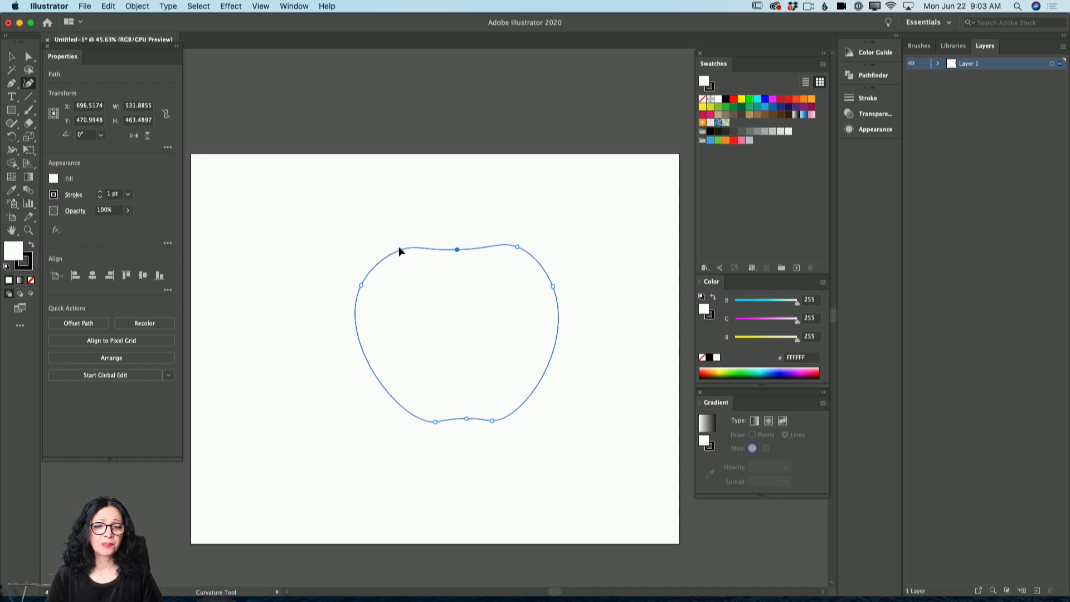
{"action": "left_click", "coordinate": [399, 247]}
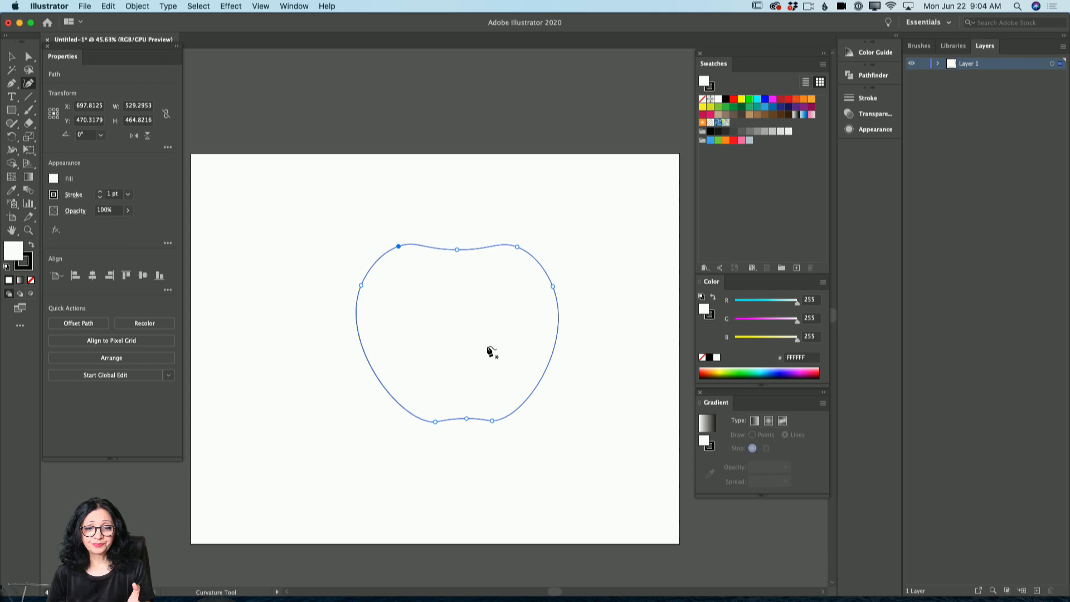
Remove the apple's stroke and apply a freeform gradient to its fill.
{"action": "left_click", "coordinate": [28, 268]}
{"action": "left_click", "coordinate": [31, 280]}
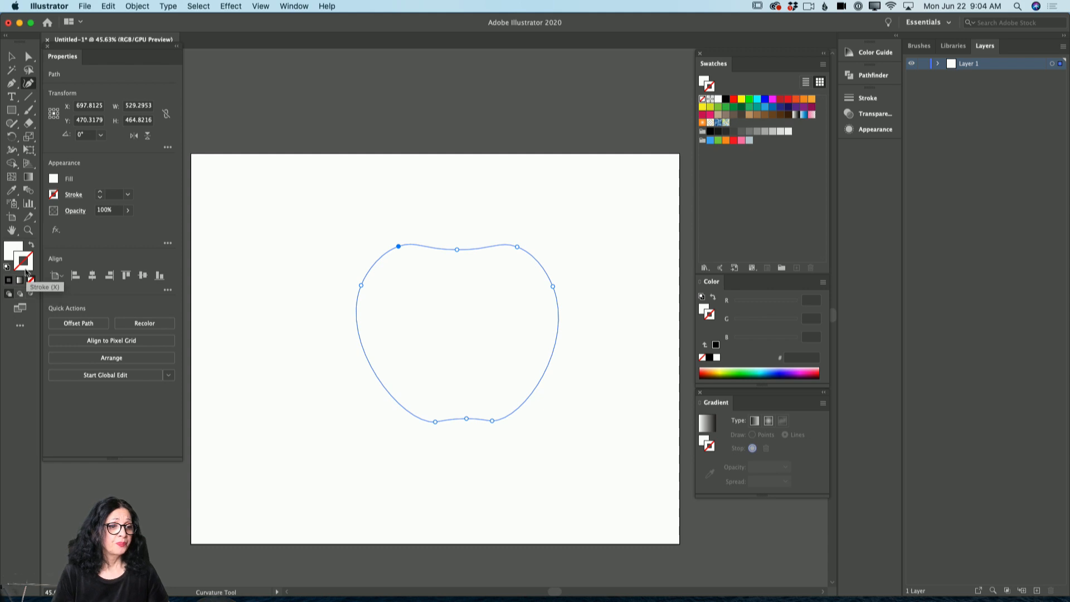
{"action": "left_click", "coordinate": [11, 250]}
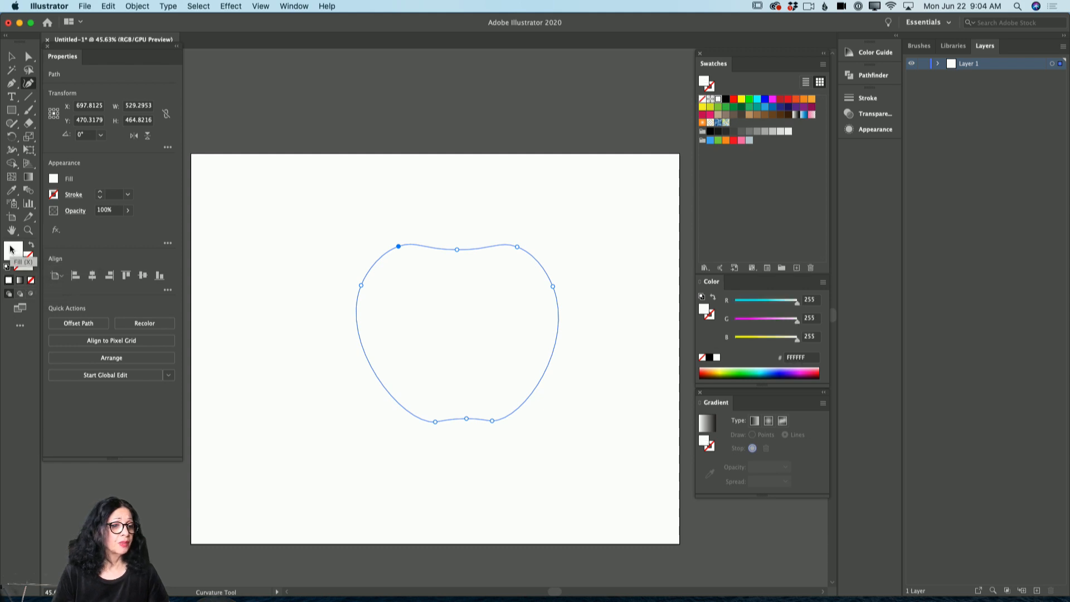
{"action": "left_click", "coordinate": [21, 280]}
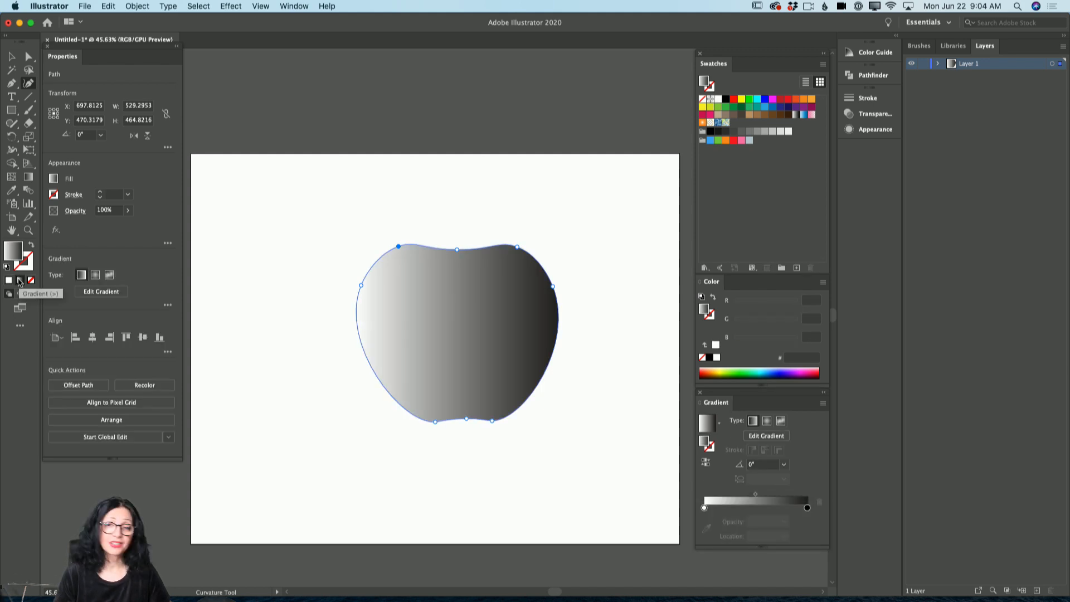
{"action": "left_click", "coordinate": [110, 277]}
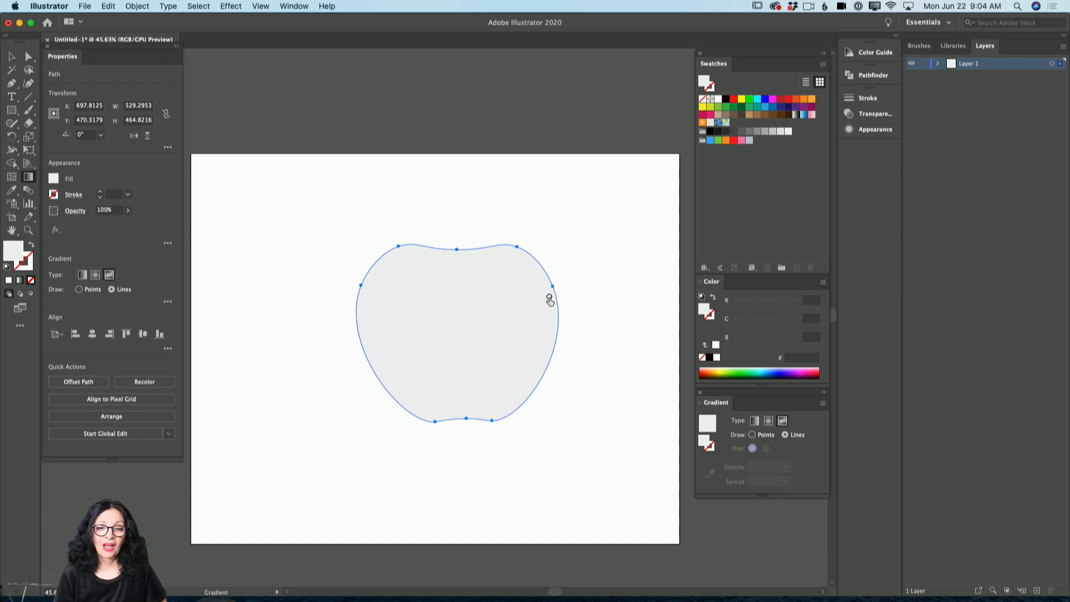
Set the freeform gradient to draw with Points and move its color stop inward near the apple's upper-right edge.
{"action": "left_click", "coordinate": [81, 290]}
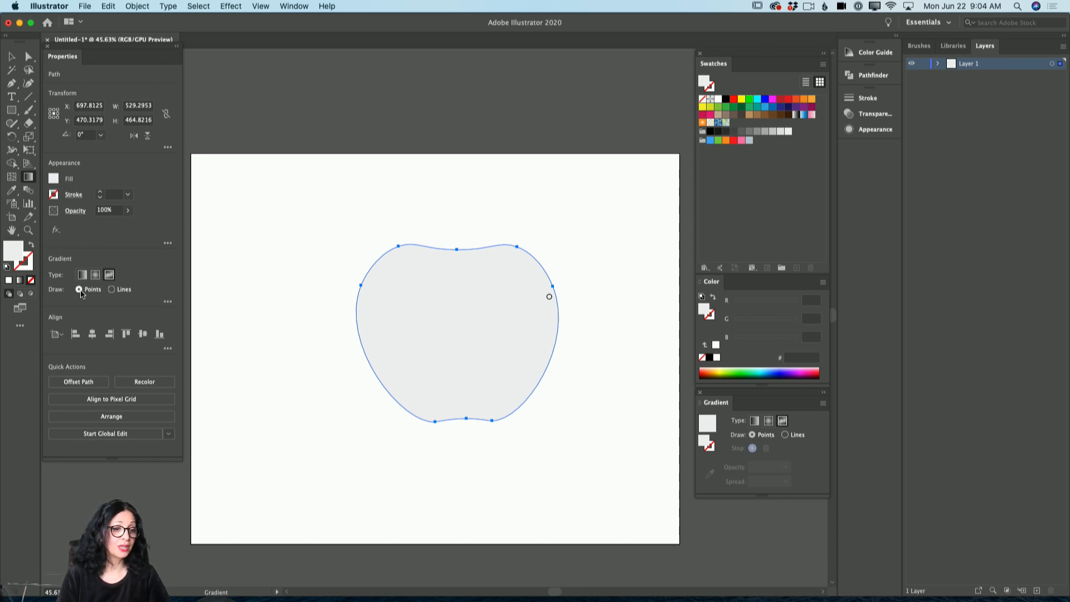
{"action": "left_click", "coordinate": [112, 289]}
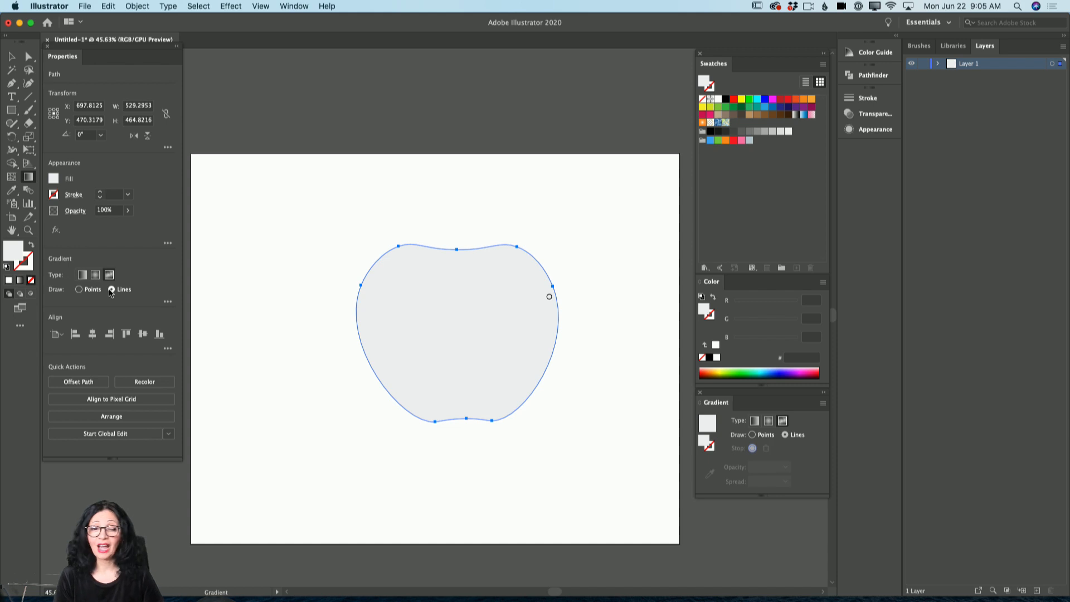
{"action": "left_click", "coordinate": [79, 290]}
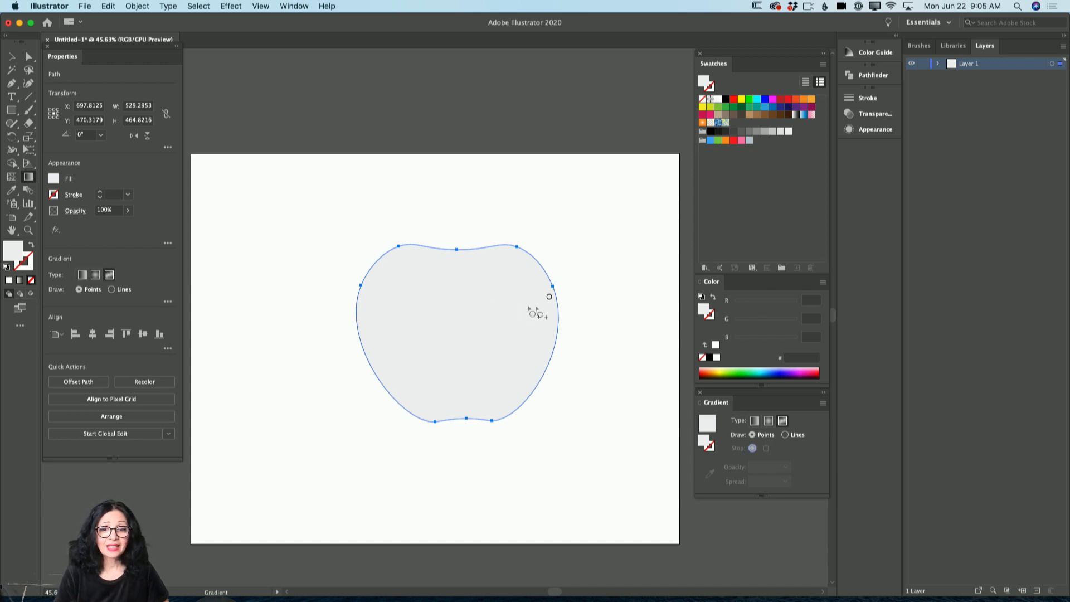
{"action": "left_click", "coordinate": [549, 297]}
{"action": "left_click_drag", "start_coordinate": [549, 299], "coordinate": [530, 283]}
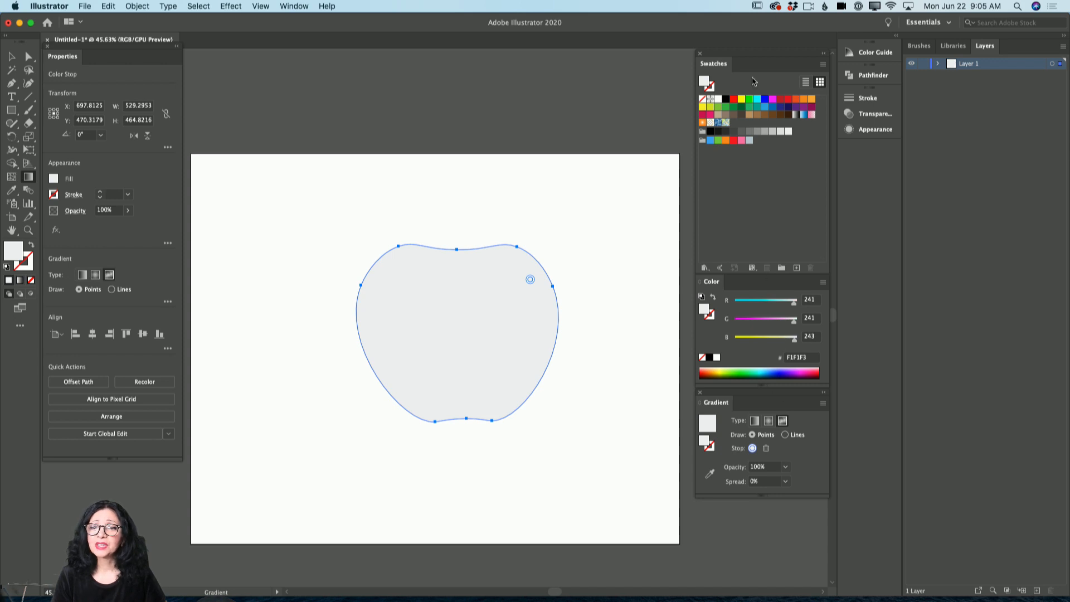
Try several green swatches on the color stop, including 00FF00, and pick the softer green 6DCC6D.
{"action": "left_click", "coordinate": [749, 107]}
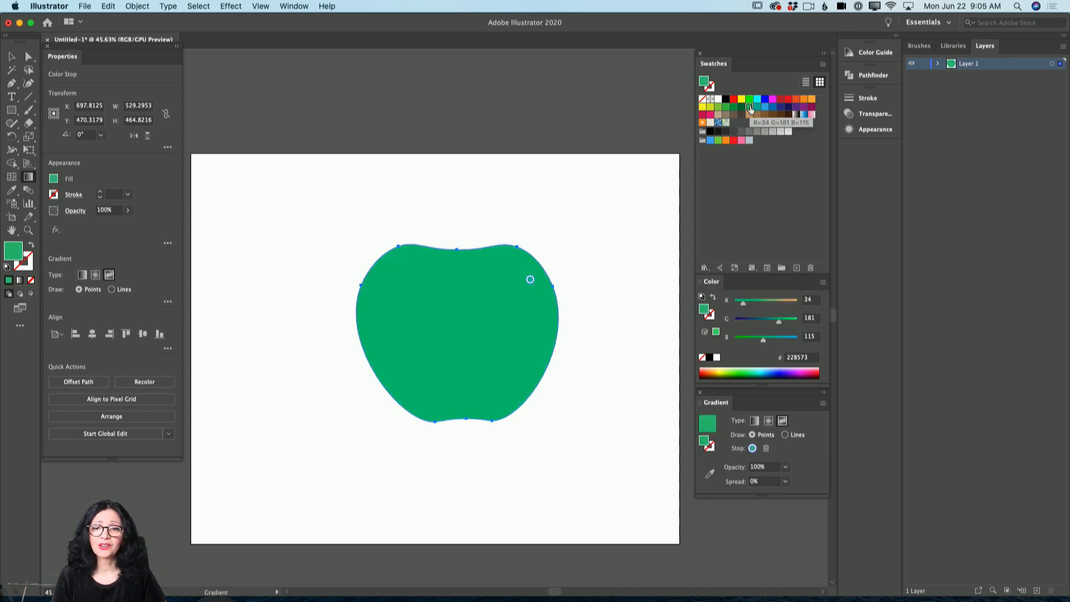
{"action": "left_click", "coordinate": [757, 107]}
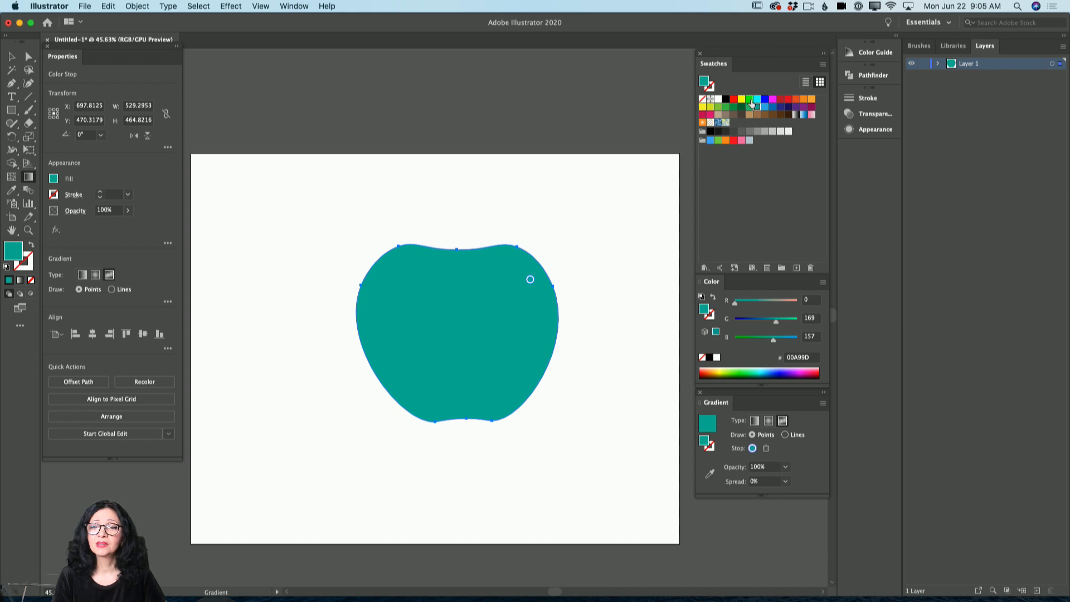
{"action": "left_click", "coordinate": [750, 99]}
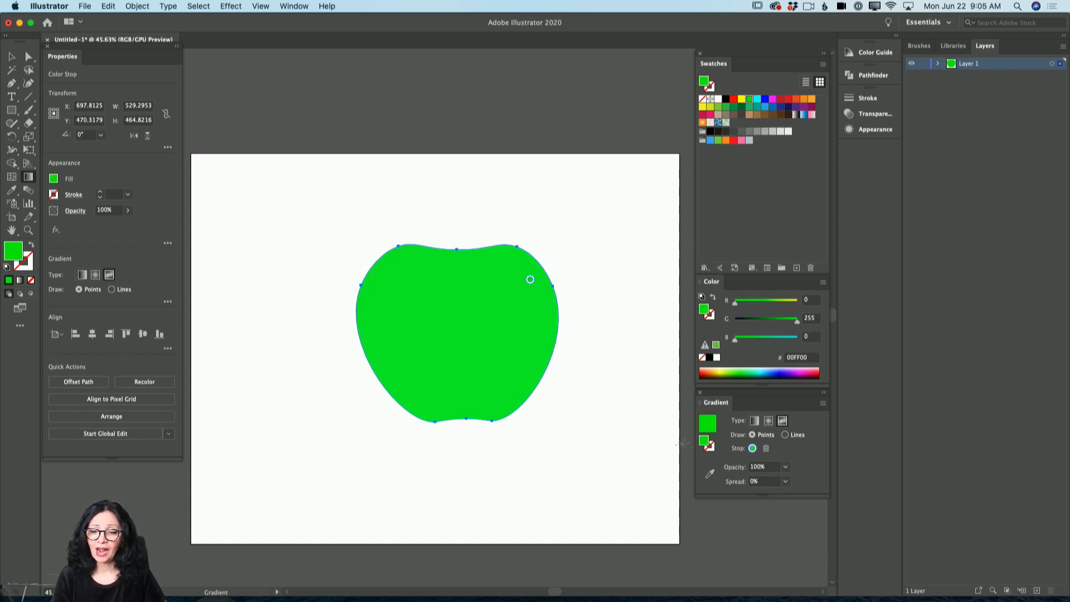
{"action": "double_click", "coordinate": [19, 255]}
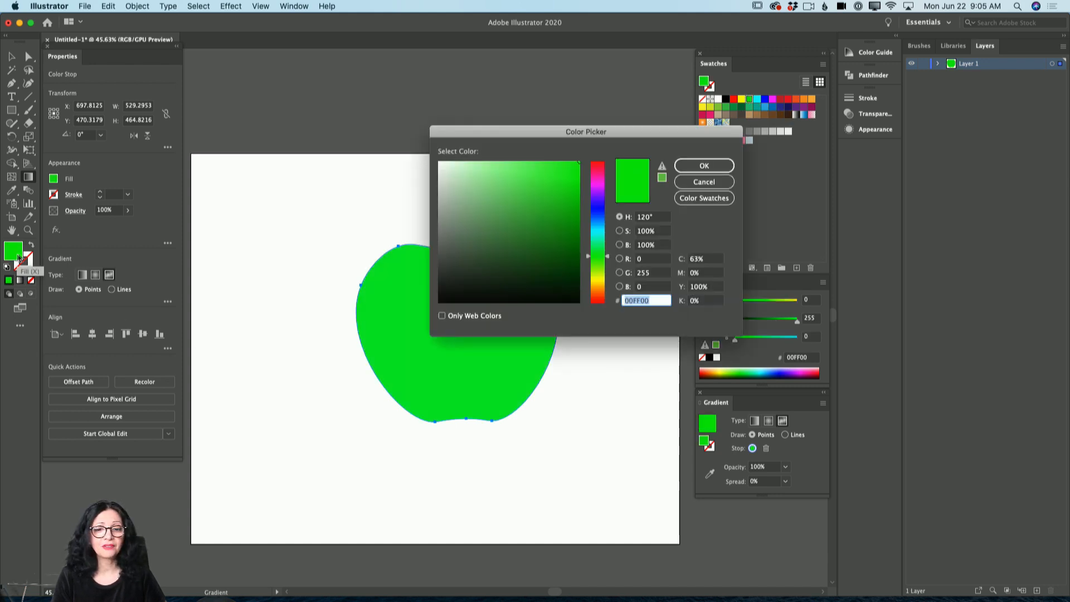
{"action": "mouse_move", "coordinate": [554, 240]}
{"action": "left_mouse_down"}
{"action": "mouse_move", "coordinate": [509, 227]}
{"action": "mouse_move", "coordinate": [507, 189]}
{"action": "left_mouse_up"}
{"action": "left_click", "coordinate": [710, 167]}
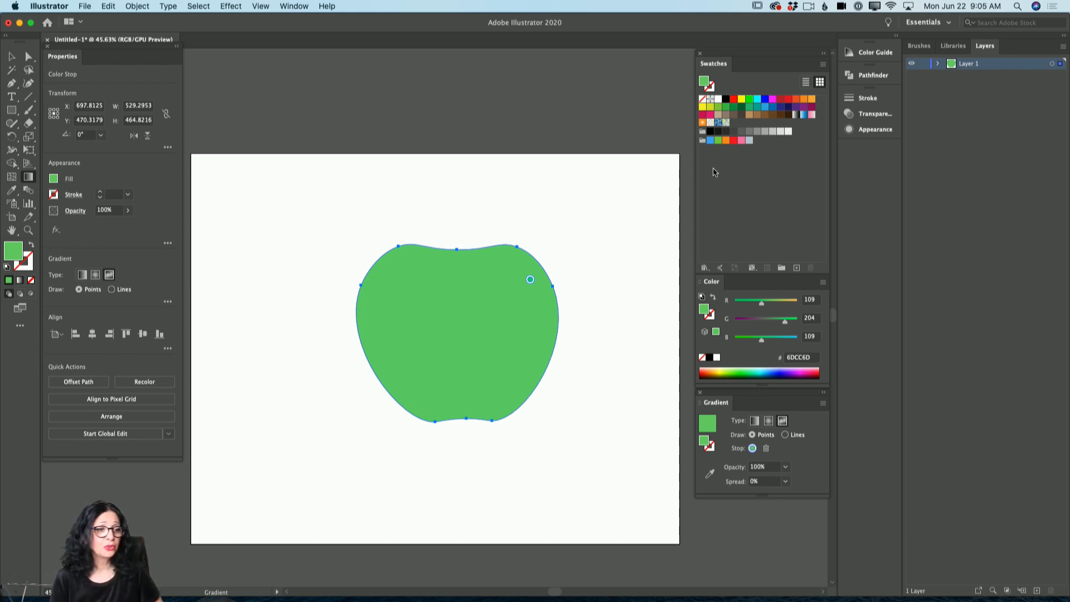
Set the color stop to the muted green 7EC47E and save that color as a global process swatch.
{"action": "double_click", "coordinate": [15, 251]}
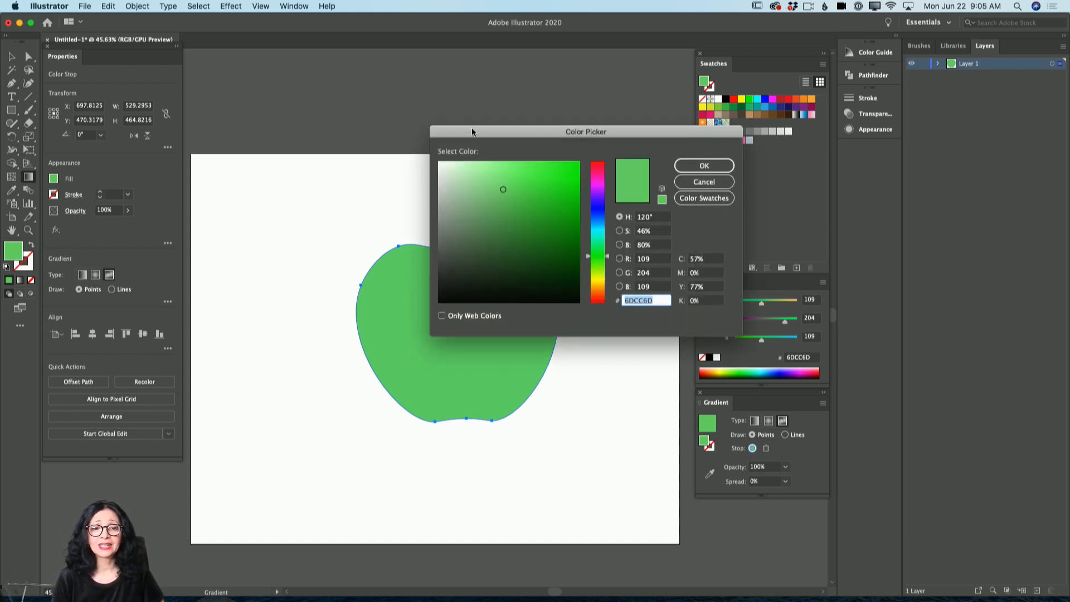
{"action": "left_click", "coordinate": [488, 182]}
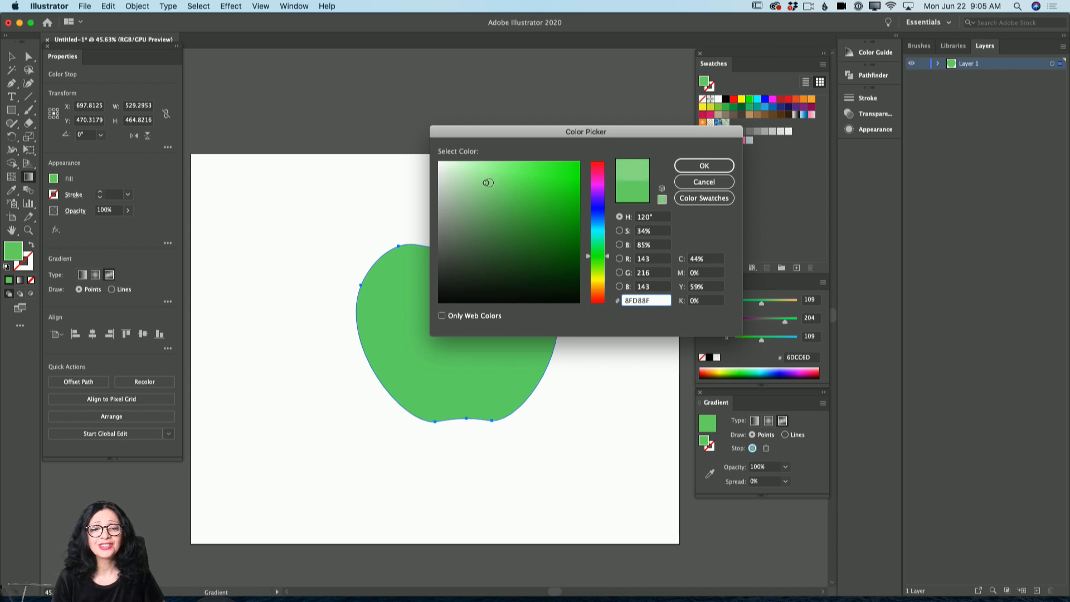
{"action": "left_click", "coordinate": [490, 192]}
{"action": "left_click", "coordinate": [694, 166]}
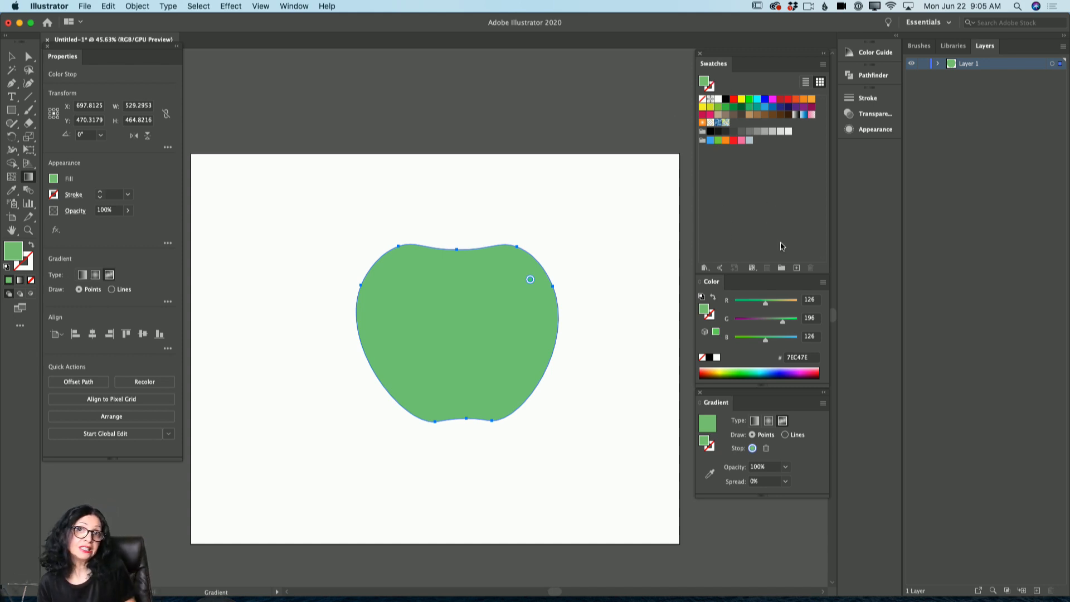
{"action": "left_click", "coordinate": [796, 267]}
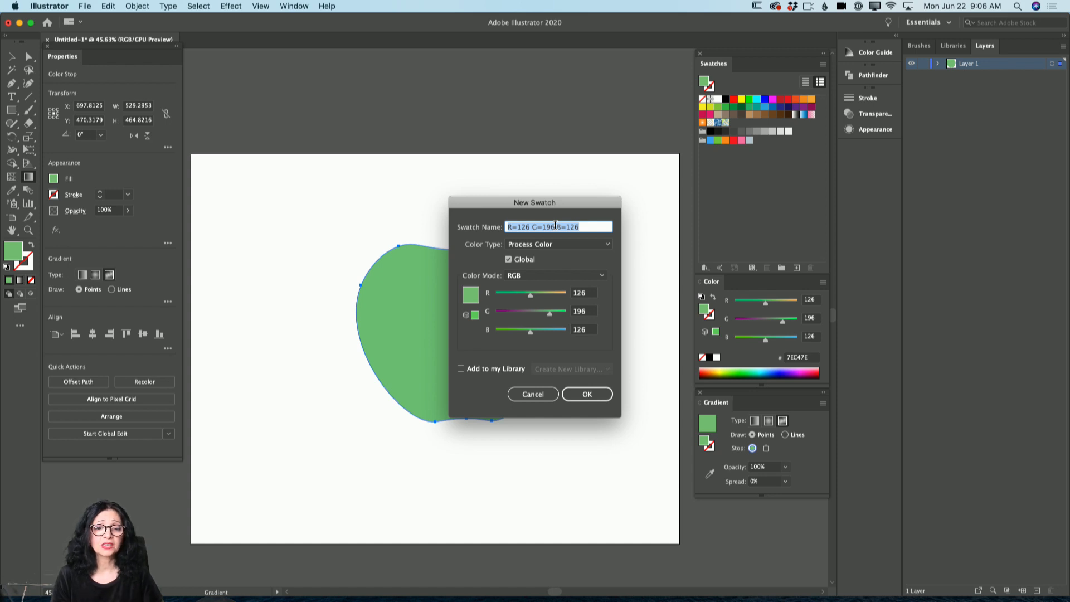
{"action": "left_click", "coordinate": [584, 395]}
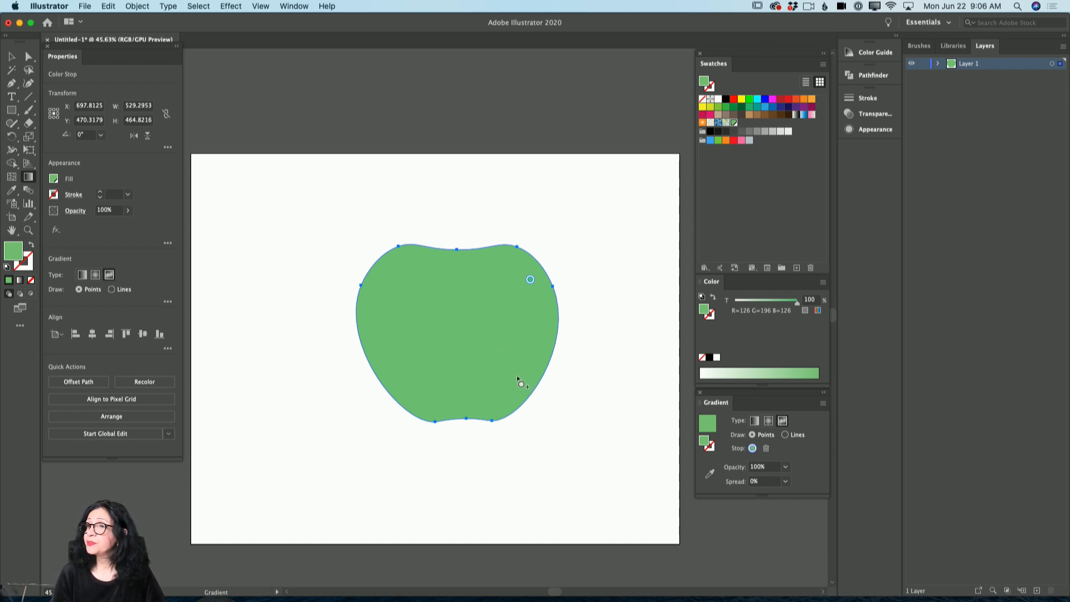
Add a color stop near the apple's lower-right edge and set its color to dark green 366B36.
{"action": "left_click", "coordinate": [496, 407]}
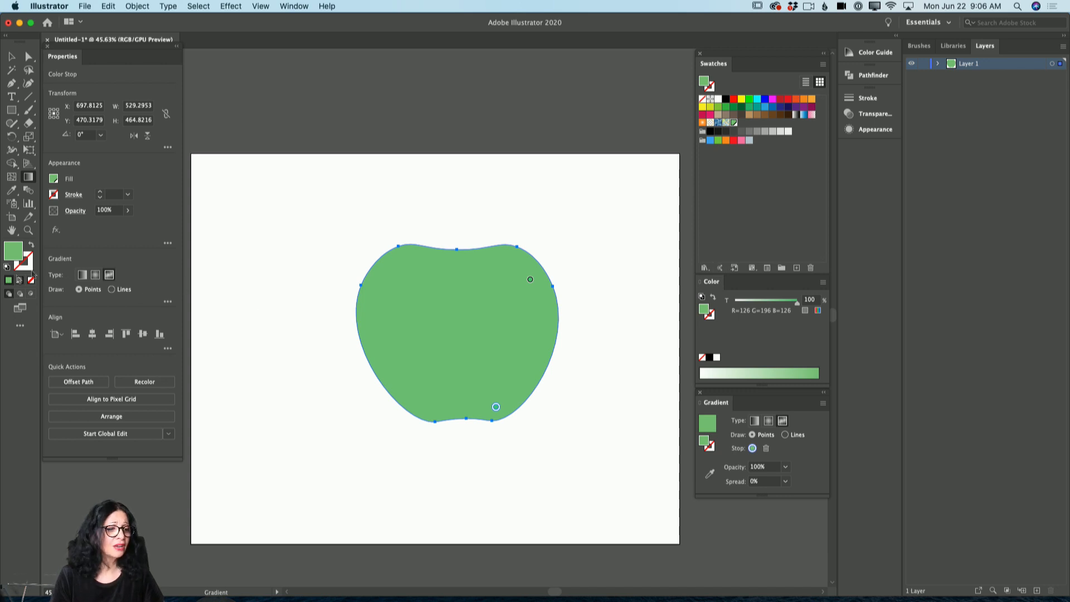
{"action": "double_click", "coordinate": [15, 251]}
{"action": "left_click_drag", "start_coordinate": [540, 127], "coordinate": [315, 46]}
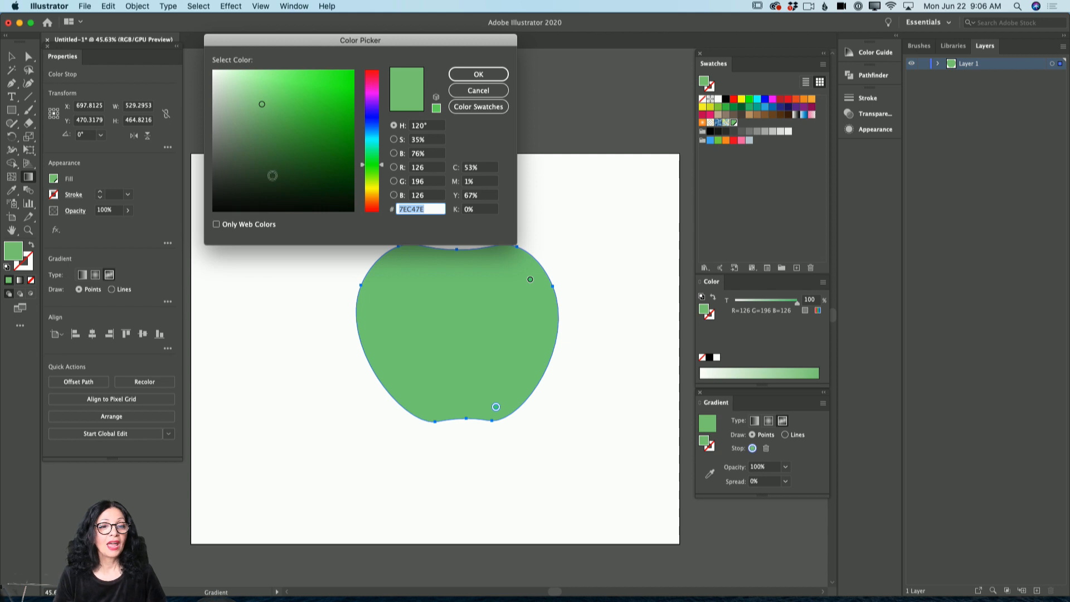
{"action": "left_click", "coordinate": [277, 160]}
{"action": "left_click_drag", "start_coordinate": [277, 159], "coordinate": [284, 151]}
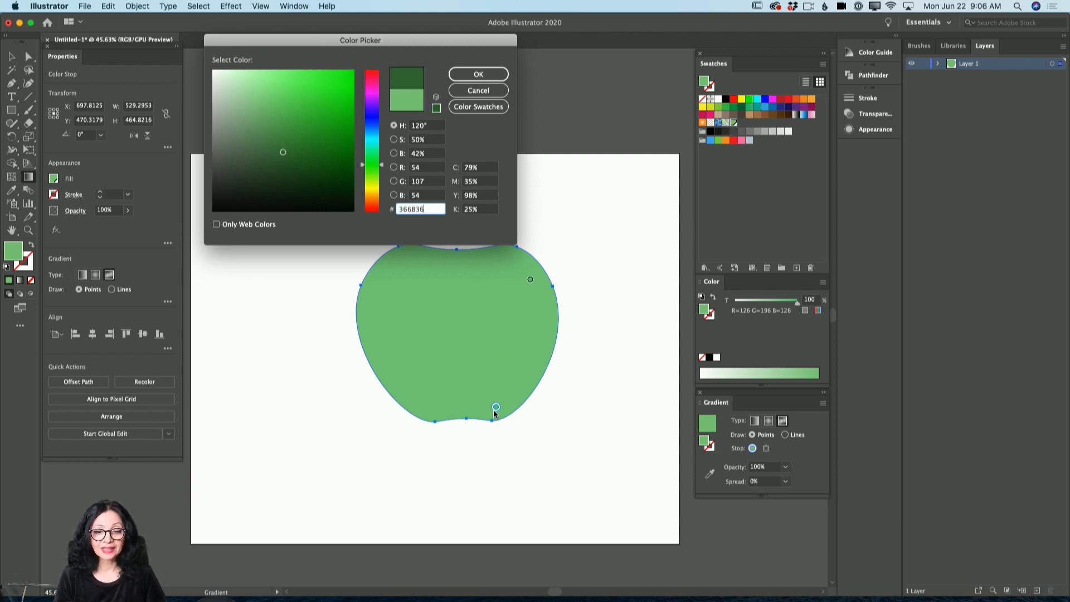
{"action": "left_click", "coordinate": [486, 77]}
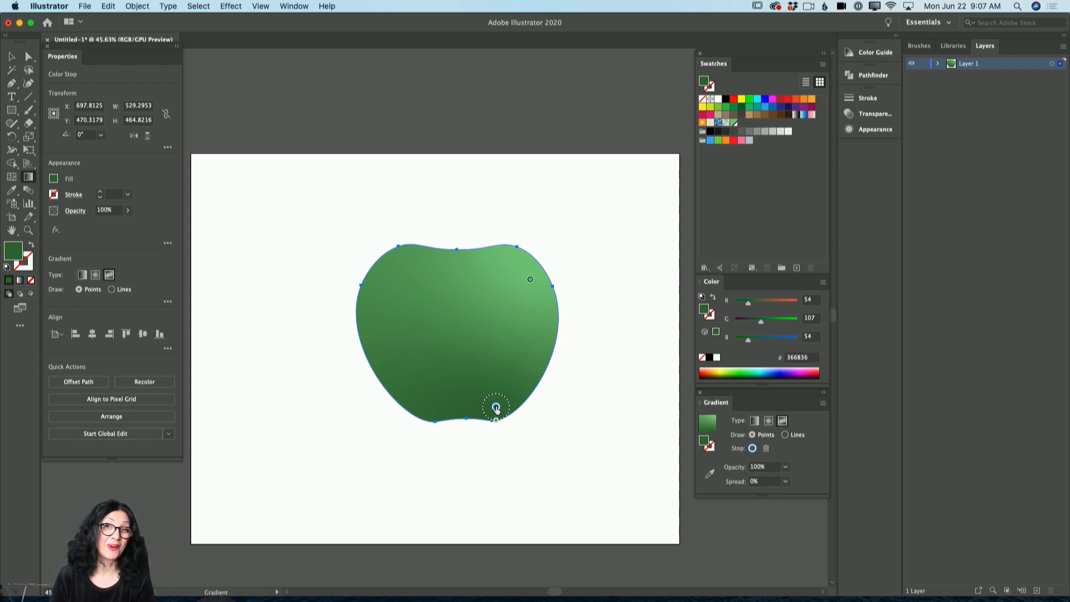
Fine-tune the positions of the dark lower-right stop and the light upper-right stop near the apple's edge.
{"action": "scroll", "coordinate": [496, 409], "scroll_direction": "right", "scroll_amount": 1}
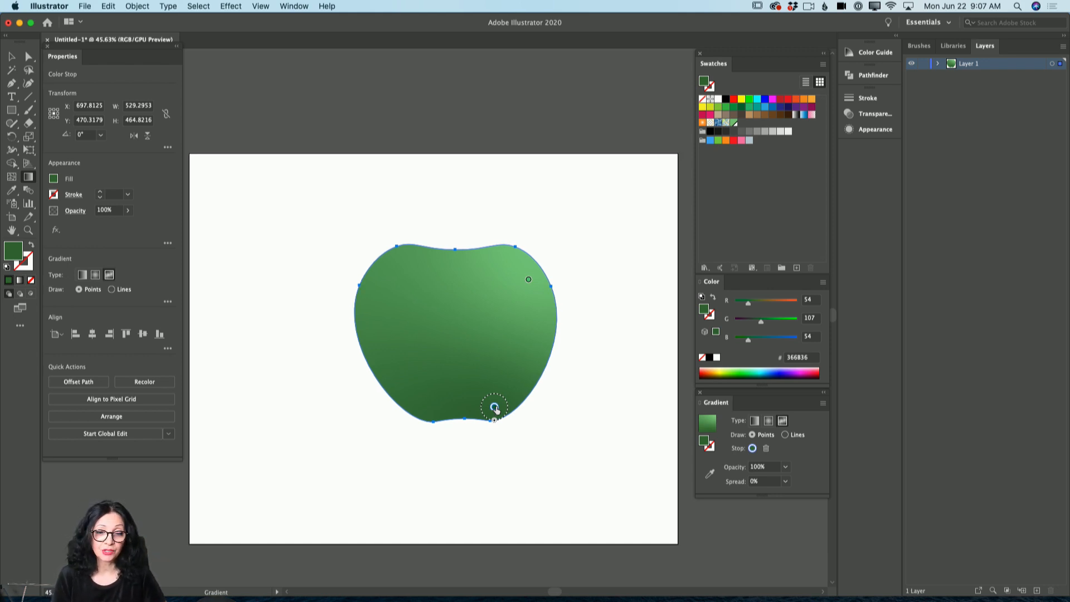
{"action": "mouse_move", "coordinate": [495, 420]}
{"action": "left_mouse_down"}
{"action": "mouse_move", "coordinate": [526, 411]}
{"action": "mouse_move", "coordinate": [535, 470]}
{"action": "mouse_move", "coordinate": [505, 408]}
{"action": "mouse_move", "coordinate": [507, 419]}
{"action": "mouse_move", "coordinate": [500, 403]}
{"action": "mouse_move", "coordinate": [455, 385]}
{"action": "mouse_move", "coordinate": [462, 309]}
{"action": "mouse_move", "coordinate": [452, 361]}
{"action": "mouse_move", "coordinate": [517, 354]}
{"action": "mouse_move", "coordinate": [453, 380]}
{"action": "mouse_move", "coordinate": [500, 410]}
{"action": "left_mouse_up"}
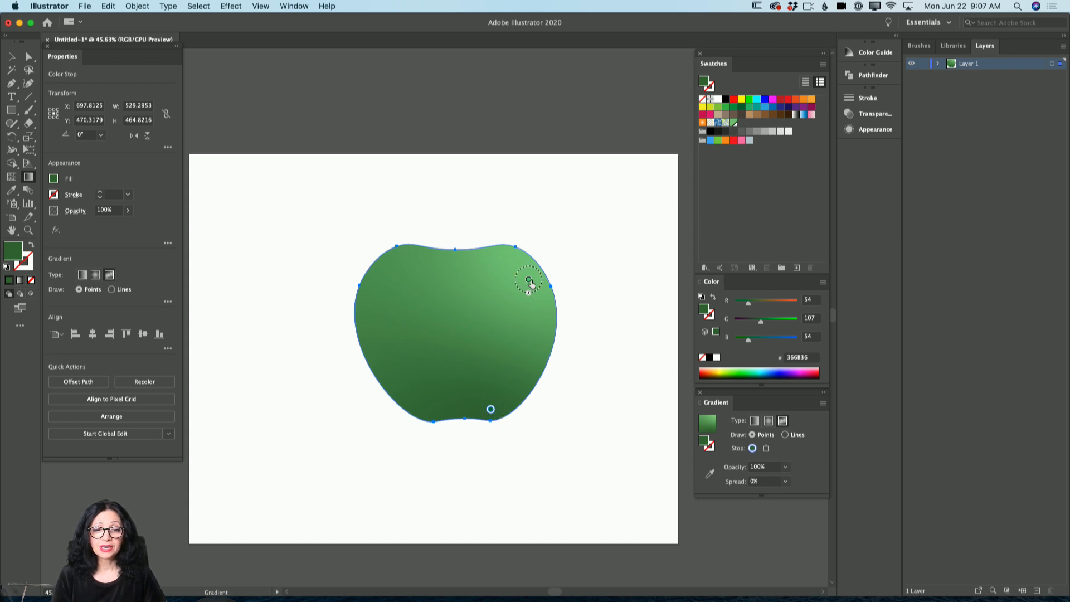
{"action": "mouse_move", "coordinate": [529, 279]}
{"action": "left_mouse_down"}
{"action": "mouse_move", "coordinate": [536, 347]}
{"action": "mouse_move", "coordinate": [527, 274]}
{"action": "left_mouse_up"}
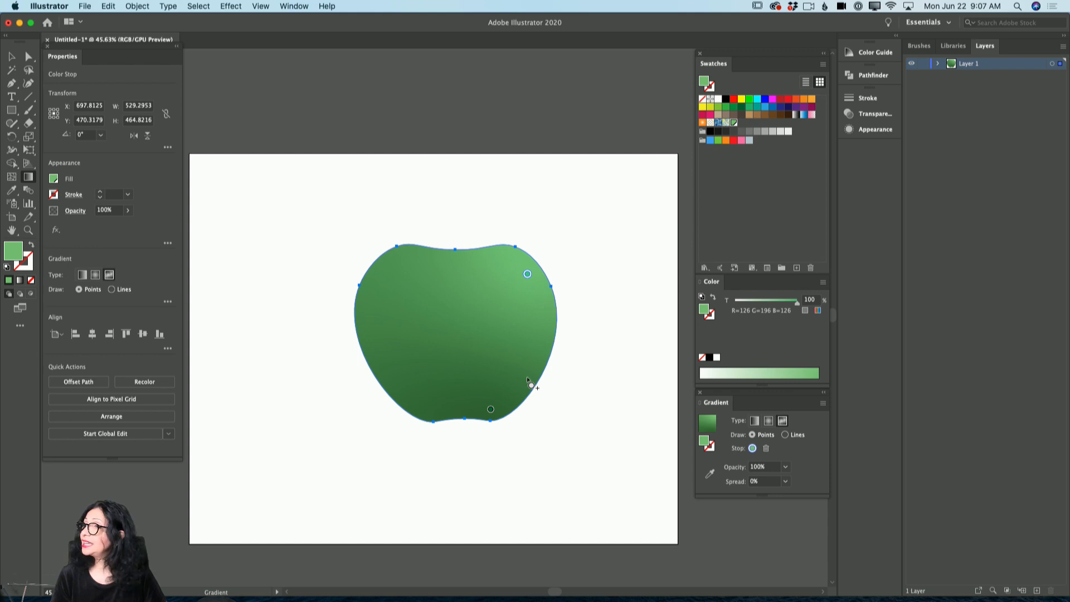
Add a color stop just below the upper-right one and color it with dark green sampled near the apple's base.
{"action": "left_click", "coordinate": [533, 292]}
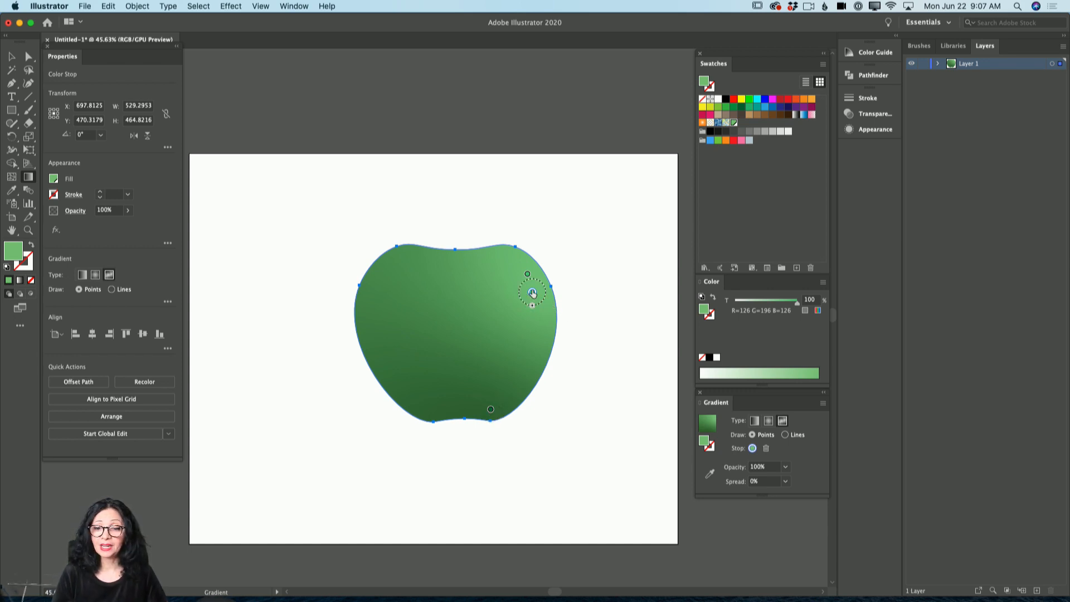
{"action": "left_click", "coordinate": [710, 474]}
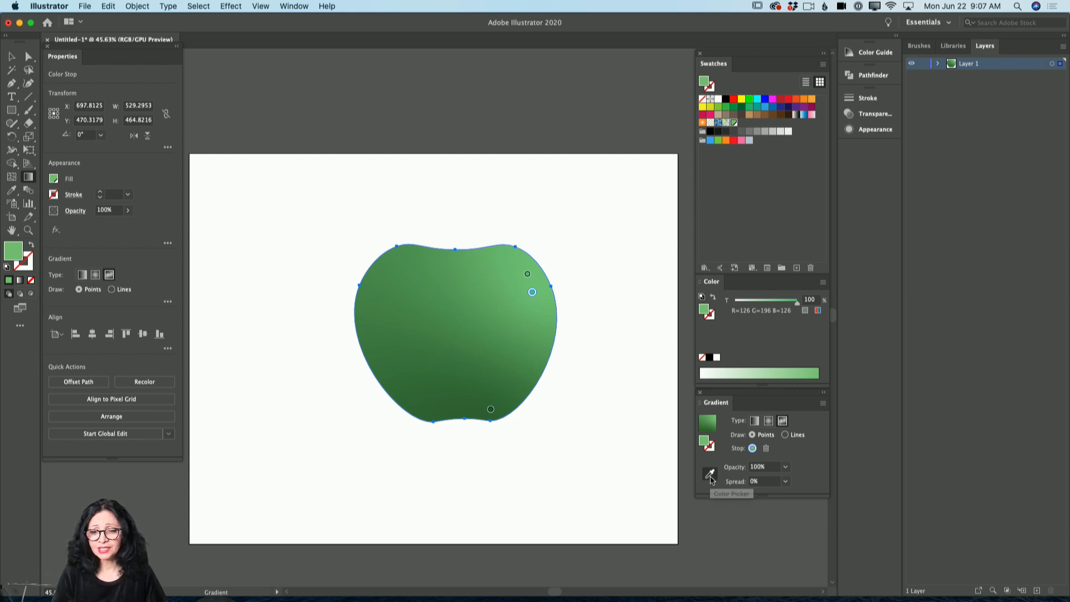
{"action": "left_click", "coordinate": [471, 408]}
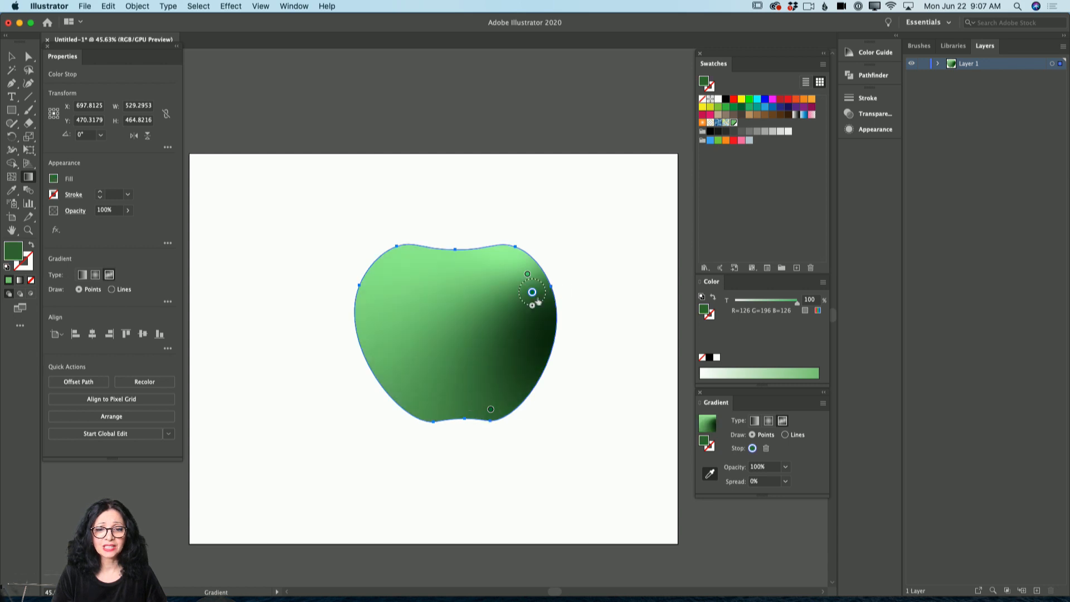
Move the new dark stop out to the apple's upper-right edge and place the light green stop inward beside it.
{"action": "mouse_move", "coordinate": [534, 297]}
{"action": "left_mouse_down"}
{"action": "mouse_move", "coordinate": [520, 345]}
{"action": "mouse_move", "coordinate": [495, 291]}
{"action": "mouse_move", "coordinate": [539, 292]}
{"action": "left_mouse_up"}
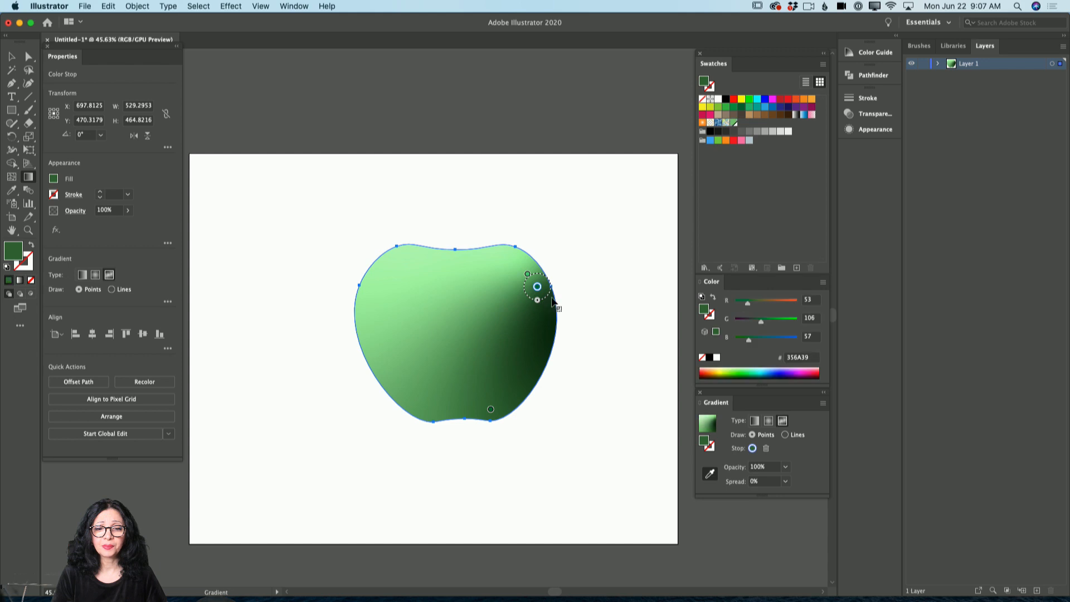
{"action": "mouse_move", "coordinate": [538, 287]}
{"action": "left_mouse_down"}
{"action": "mouse_move", "coordinate": [545, 275]}
{"action": "mouse_move", "coordinate": [510, 271]}
{"action": "left_mouse_up"}
{"action": "left_click", "coordinate": [527, 274]}
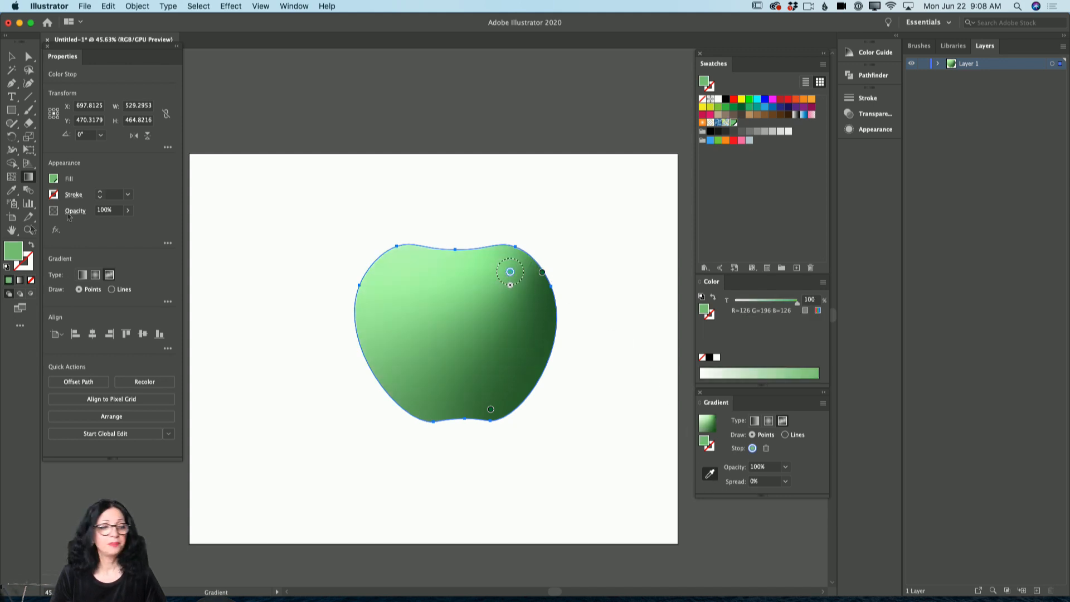
Recolor the light upper-right stop to dark green 326332 and move it up toward the apple's shoulder.
{"action": "double_click", "coordinate": [15, 249]}
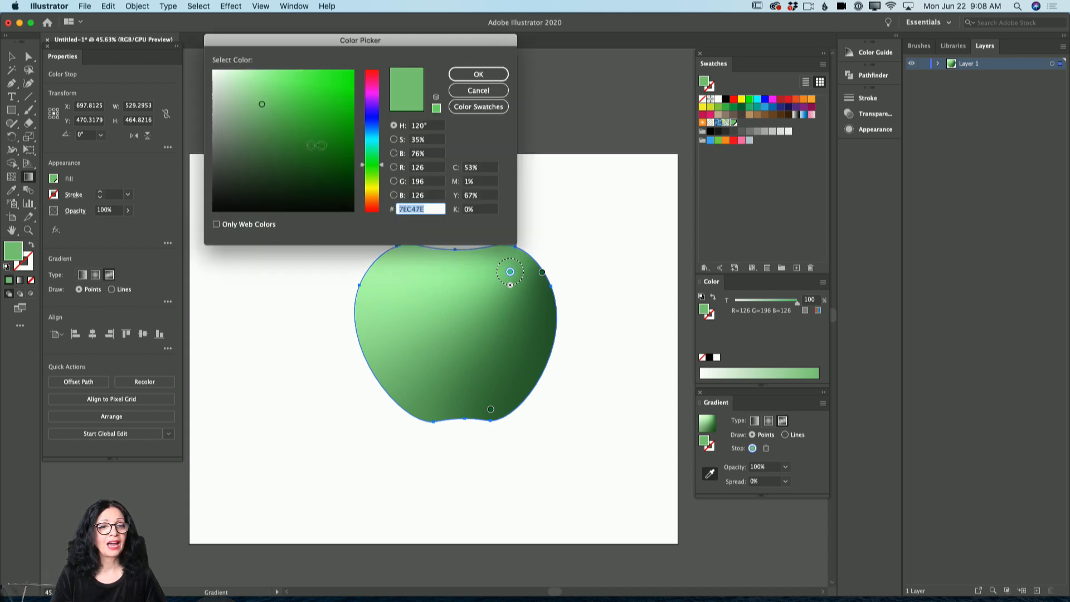
{"action": "left_click", "coordinate": [283, 149]}
{"action": "left_click_drag", "start_coordinate": [283, 149], "coordinate": [284, 156]}
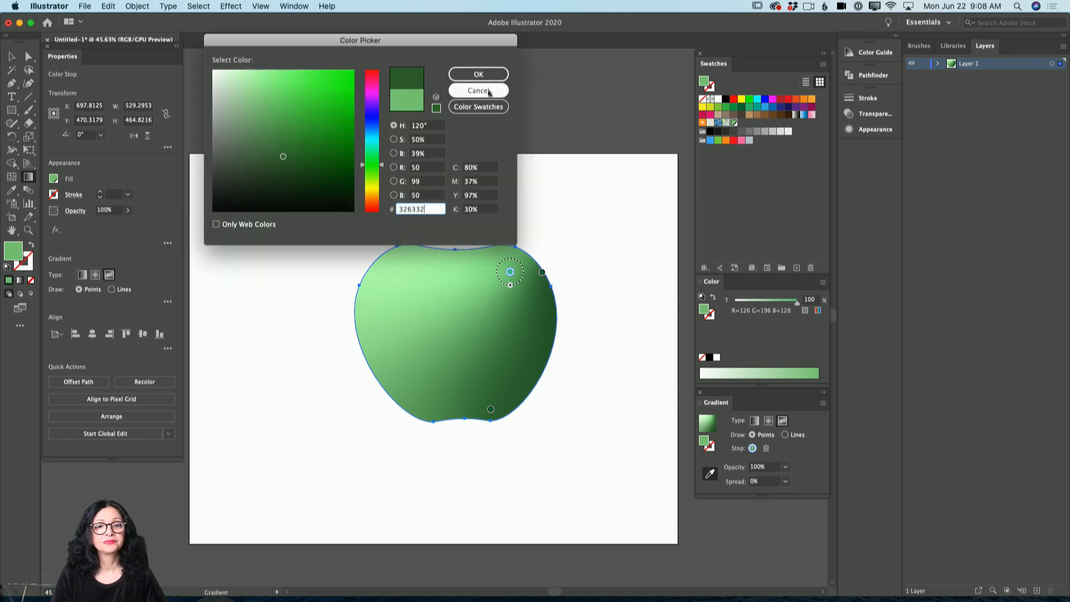
{"action": "left_click", "coordinate": [478, 74]}
{"action": "left_click_drag", "start_coordinate": [510, 272], "coordinate": [519, 262]}
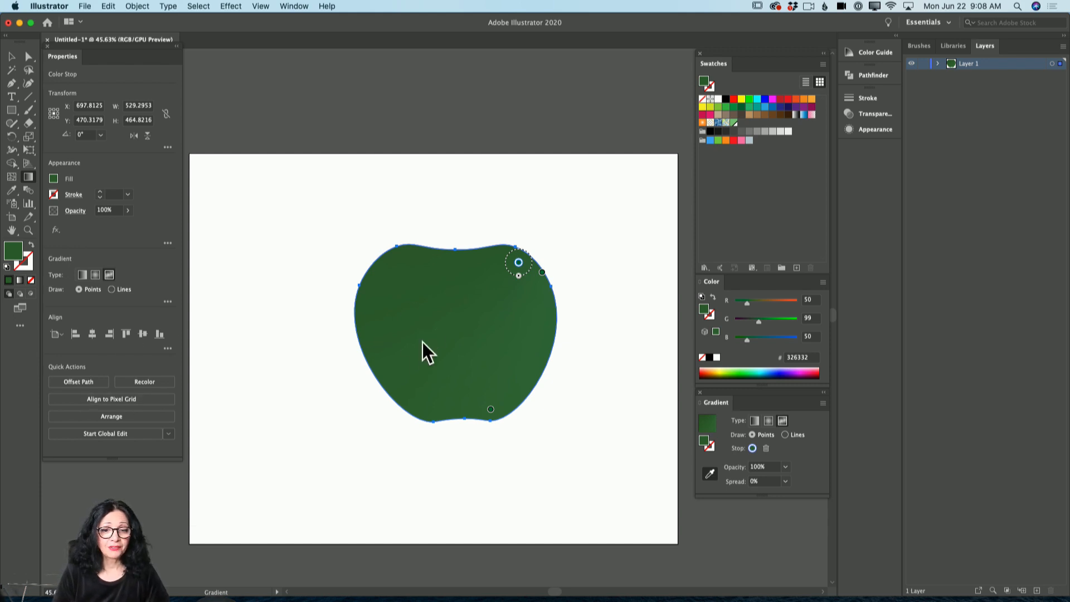
Add a color stop at the apple's lower-left edge and move it up near the upper-left edge.
{"action": "left_click", "coordinate": [491, 409]}
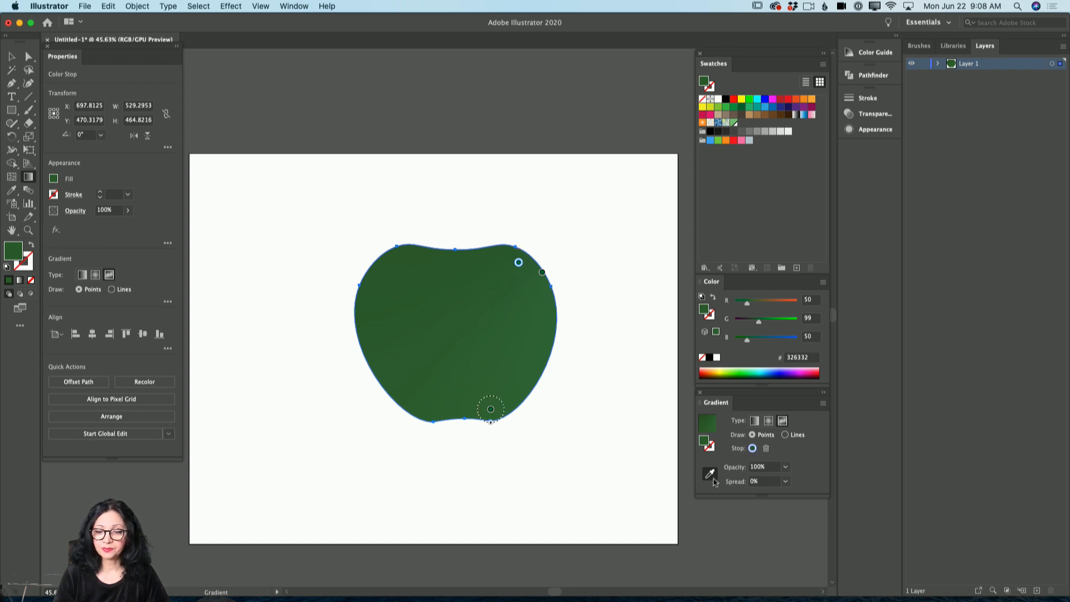
{"action": "left_click", "coordinate": [387, 374]}
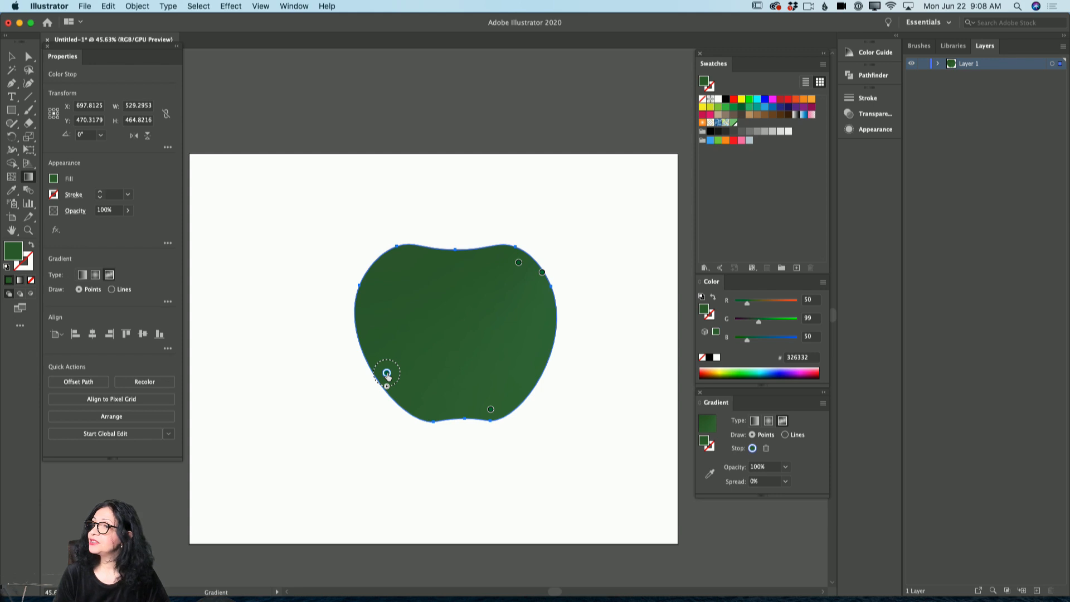
{"action": "left_click_drag", "start_coordinate": [388, 377], "coordinate": [393, 273]}
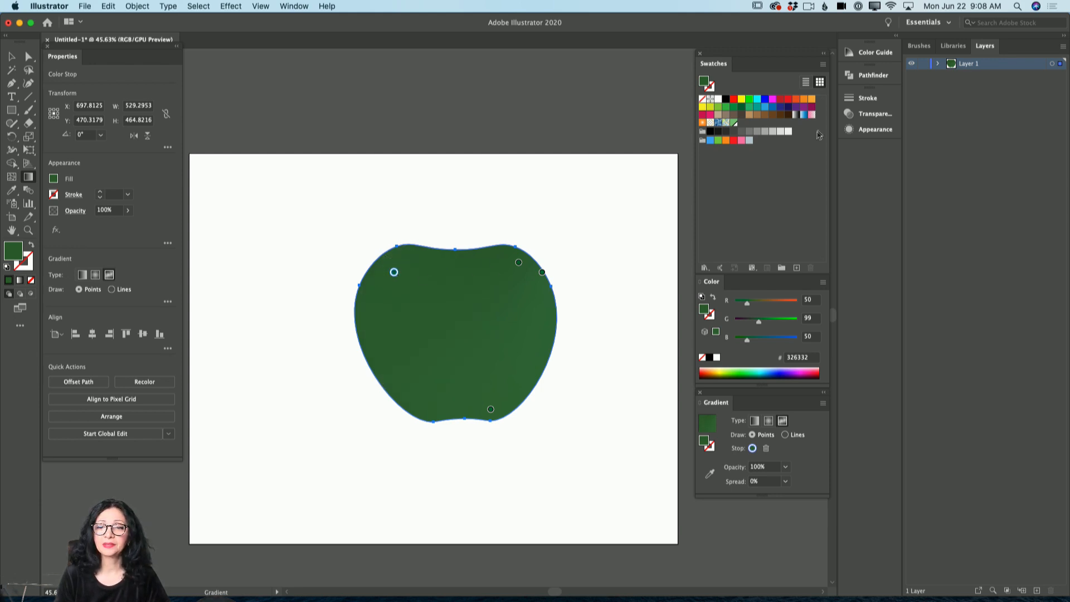
Try the green swatch R=57 G=181 B=74 on the upper-left stop, adjusted to the lighter green 60C669.
{"action": "left_click", "coordinate": [726, 107]}
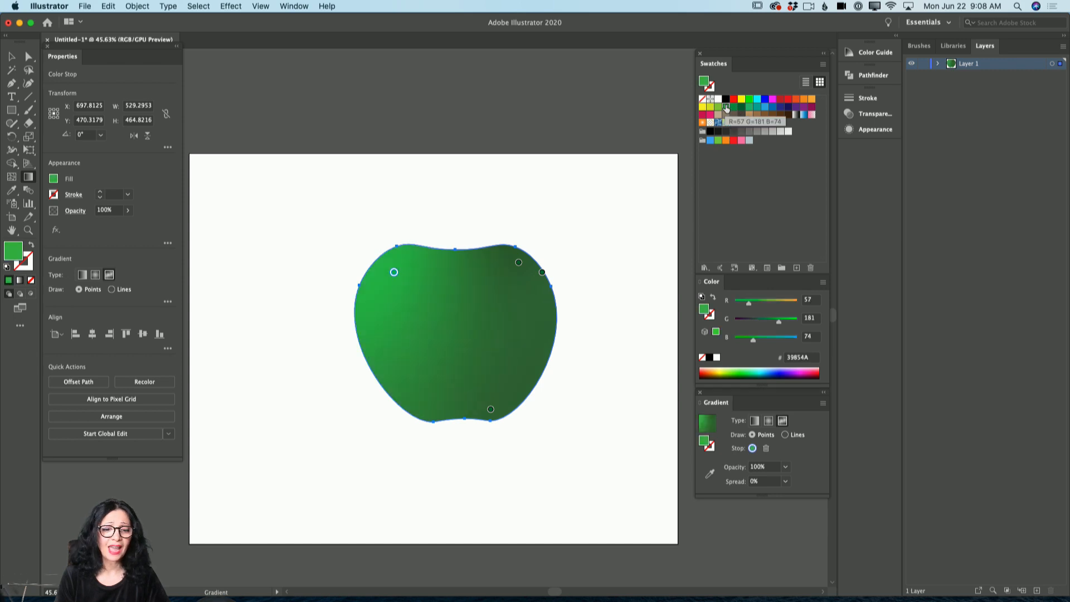
{"action": "double_click", "coordinate": [13, 253]}
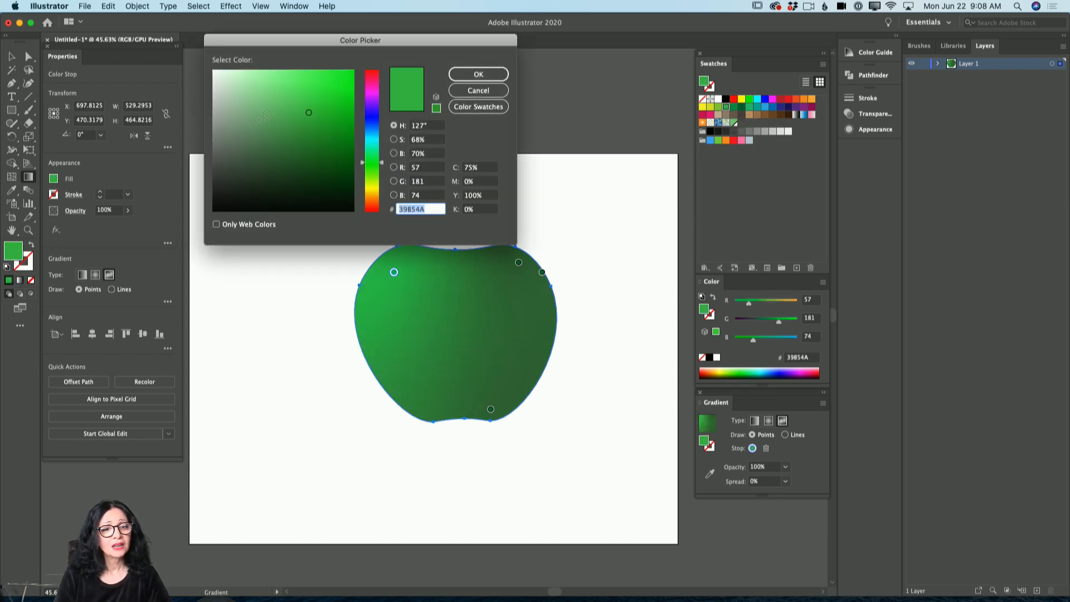
{"action": "mouse_move", "coordinate": [264, 116]}
{"action": "left_mouse_down"}
{"action": "mouse_move", "coordinate": [284, 101]}
{"action": "mouse_move", "coordinate": [277, 91]}
{"action": "mouse_move", "coordinate": [276, 102]}
{"action": "left_mouse_up"}
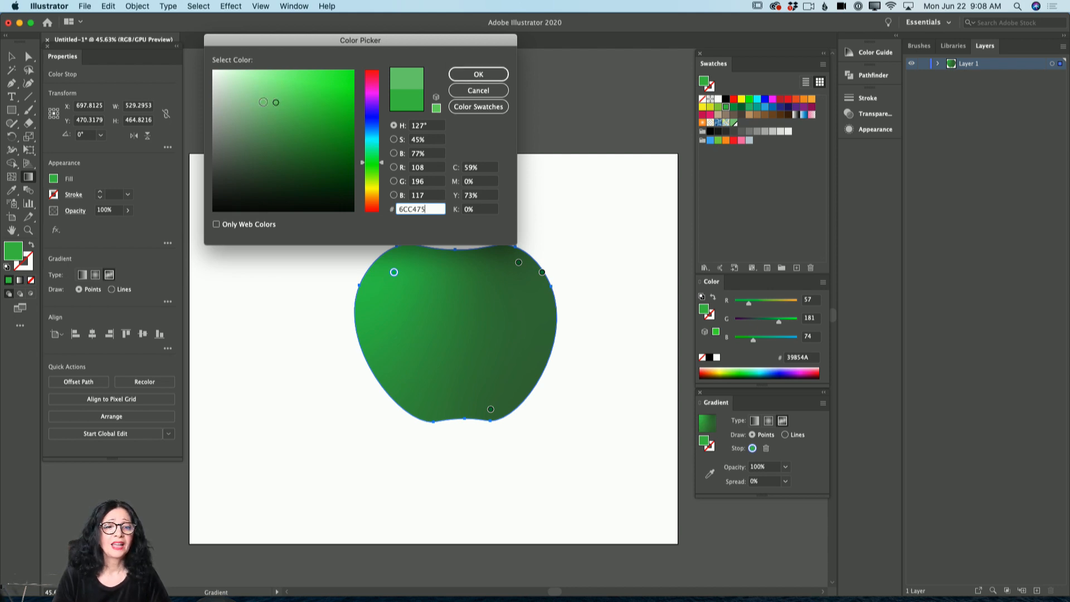
{"action": "left_click_drag", "start_coordinate": [276, 102], "coordinate": [286, 101]}
{"action": "left_click", "coordinate": [491, 76]}
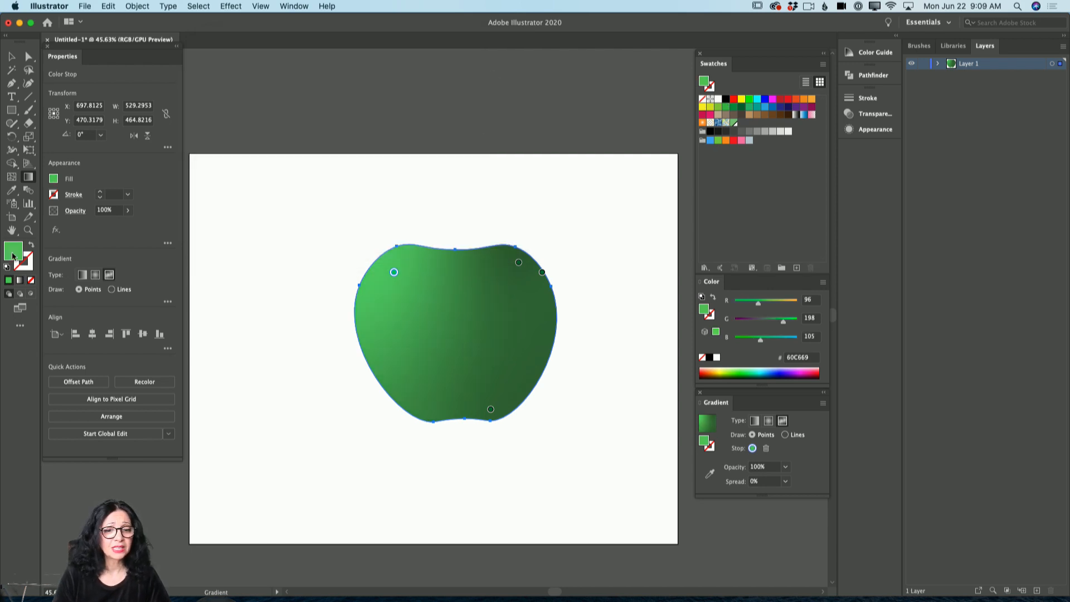
Set the upper-left stop's color to the softer green 71BF75.
{"action": "double_click", "coordinate": [14, 254]}
{"action": "left_click", "coordinate": [262, 83]}
{"action": "left_click_drag", "start_coordinate": [262, 83], "coordinate": [271, 105]}
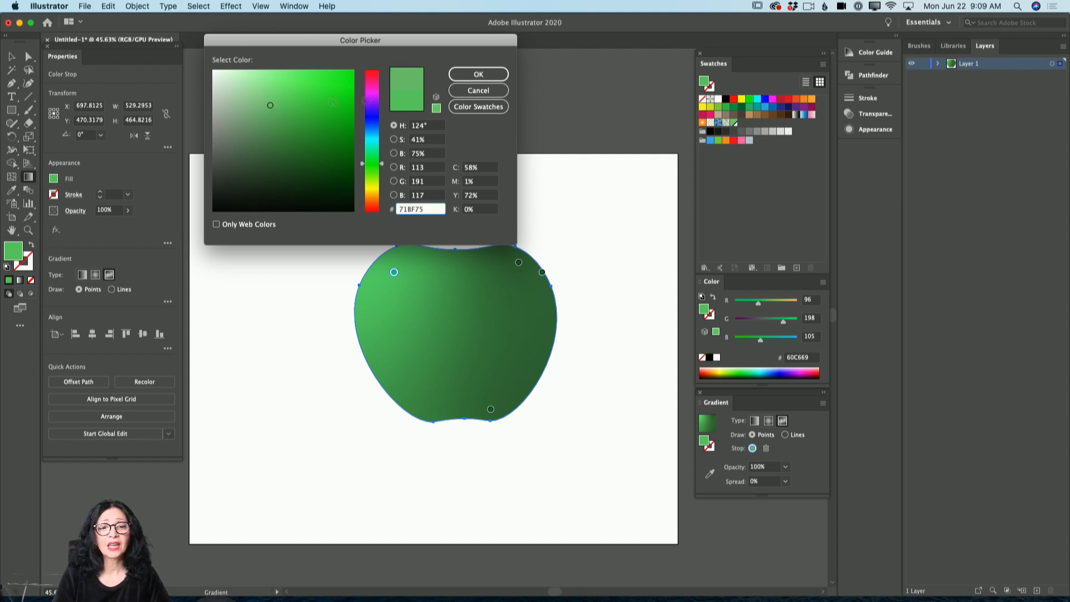
{"action": "left_click", "coordinate": [478, 75]}
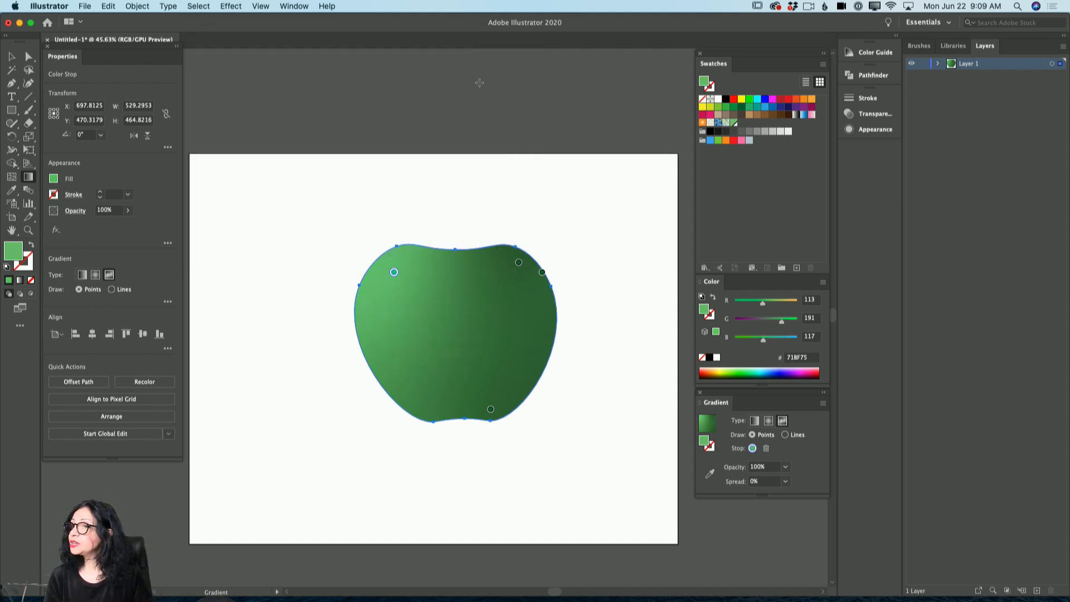
Add a color stop at the apple's left edge and set its color to the muted gray-green 7CA86F.
{"action": "left_click", "coordinate": [368, 341]}
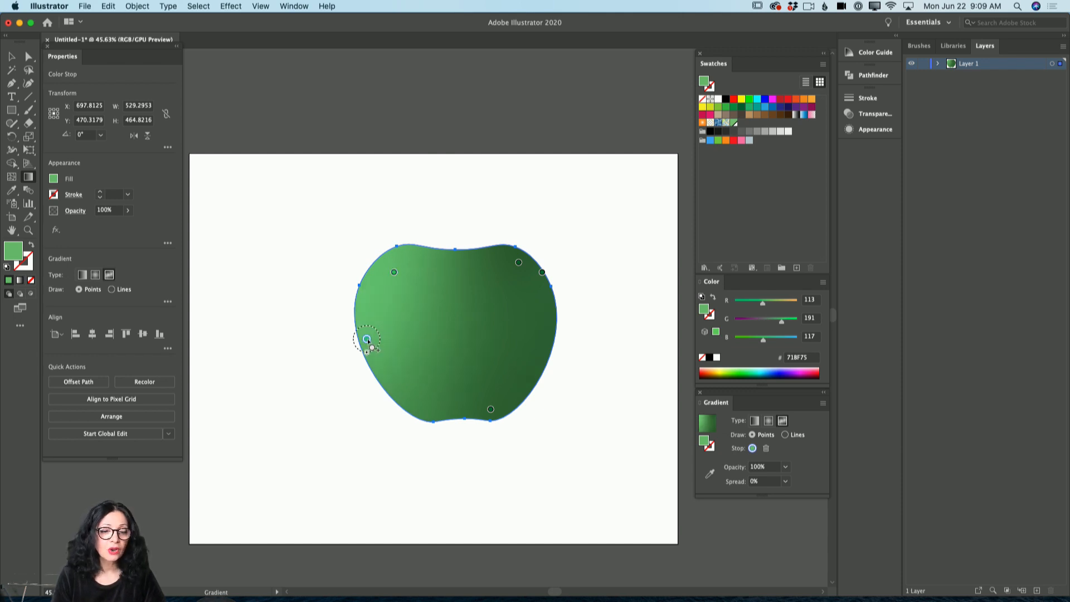
{"action": "double_click", "coordinate": [21, 257]}
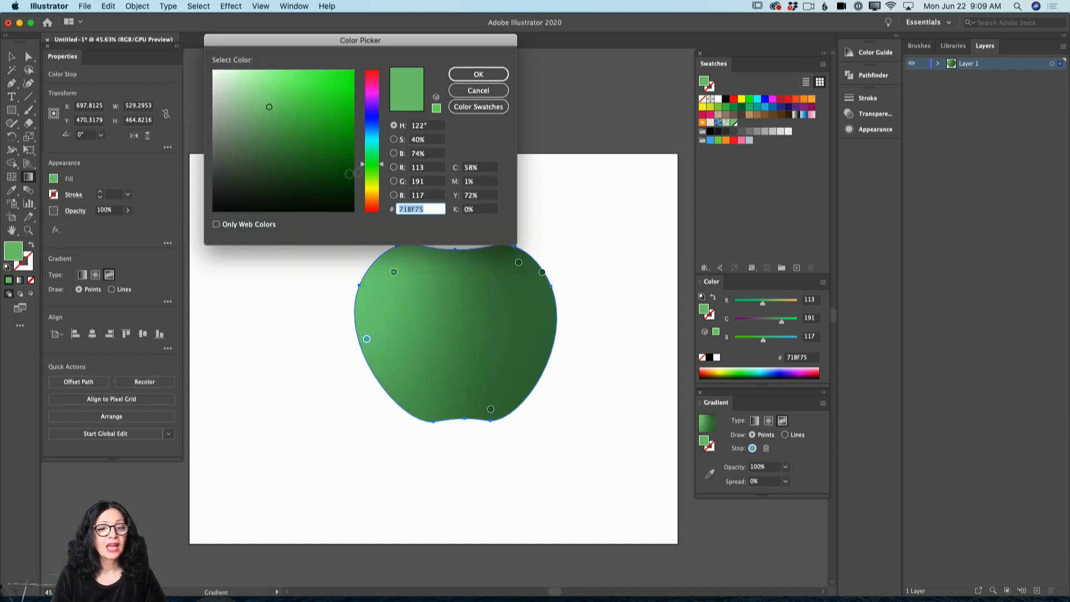
{"action": "mouse_move", "coordinate": [382, 167]}
{"action": "left_mouse_down"}
{"action": "mouse_move", "coordinate": [383, 178]}
{"action": "mouse_move", "coordinate": [383, 169]}
{"action": "left_mouse_up"}
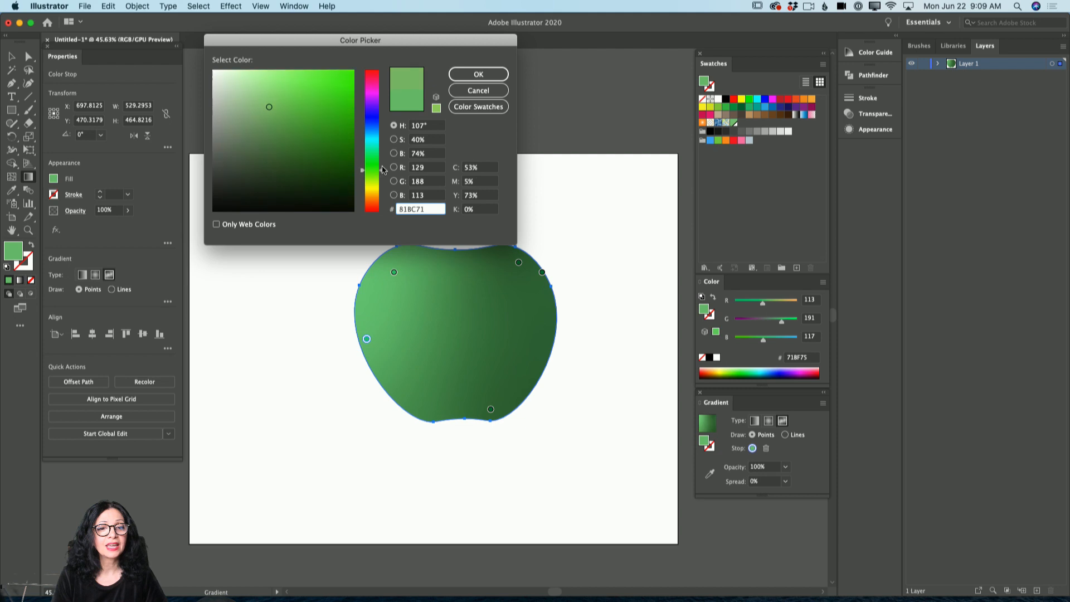
{"action": "left_click", "coordinate": [258, 121]}
{"action": "mouse_move", "coordinate": [258, 121]}
{"action": "left_mouse_down"}
{"action": "mouse_move", "coordinate": [272, 81]}
{"action": "mouse_move", "coordinate": [259, 118]}
{"action": "left_mouse_up"}
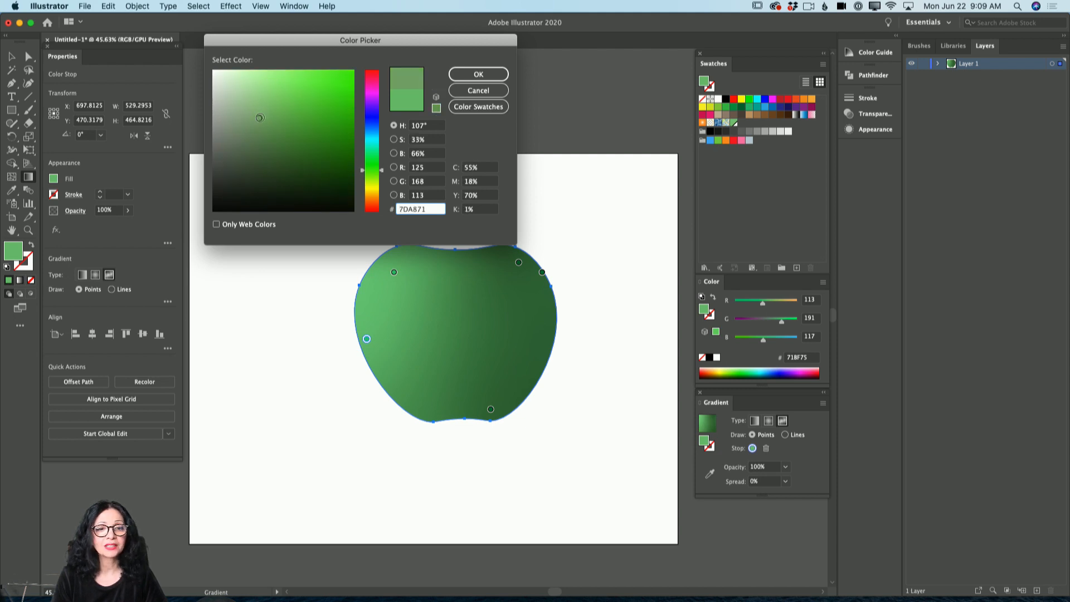
{"action": "left_click", "coordinate": [469, 71]}
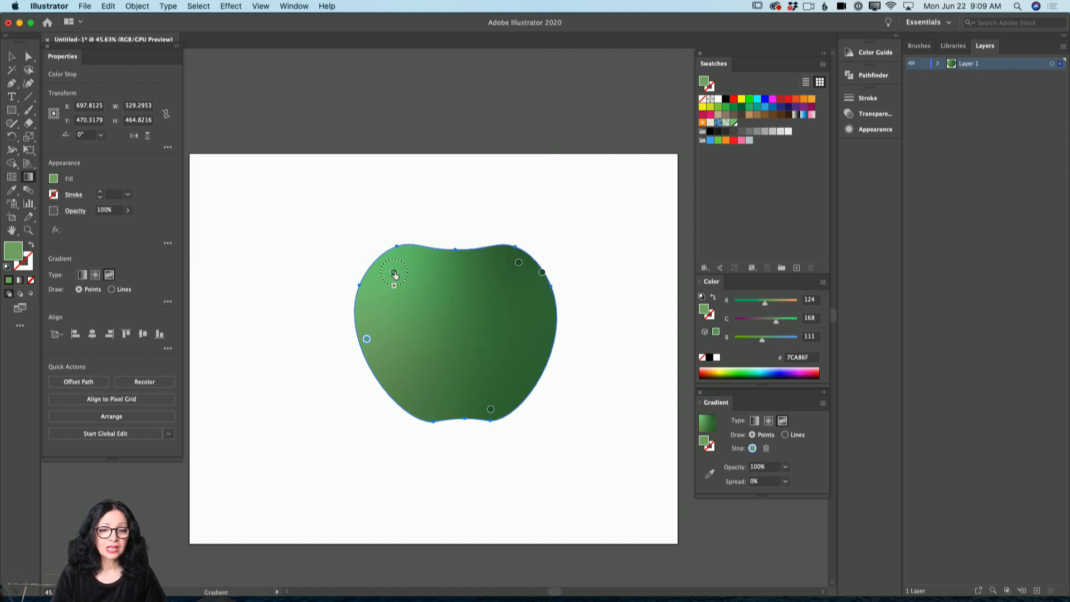
Nudge the upper-left stop inward and add a bright green 71E337 stop in the apple's upper middle.
{"action": "left_click_drag", "start_coordinate": [395, 272], "coordinate": [401, 269]}
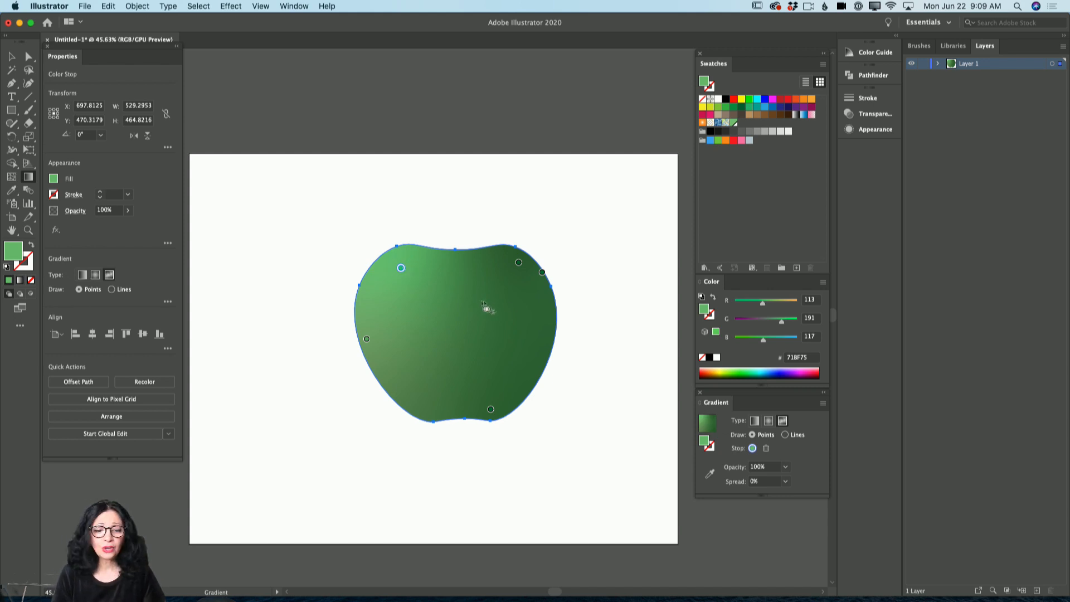
{"action": "left_click", "coordinate": [440, 290]}
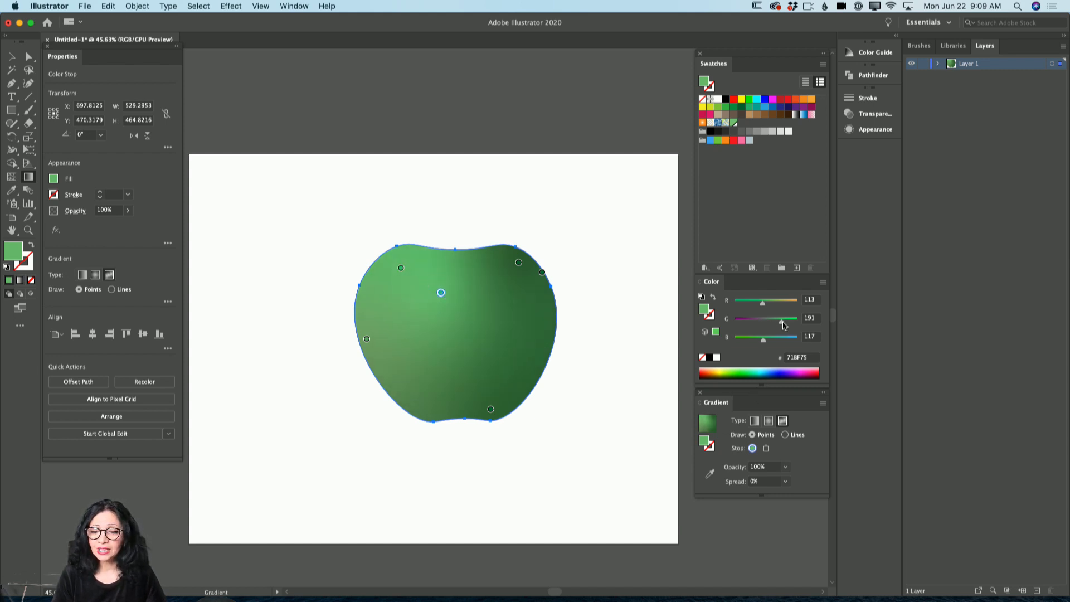
{"action": "left_click_drag", "start_coordinate": [783, 322], "coordinate": [750, 342]}
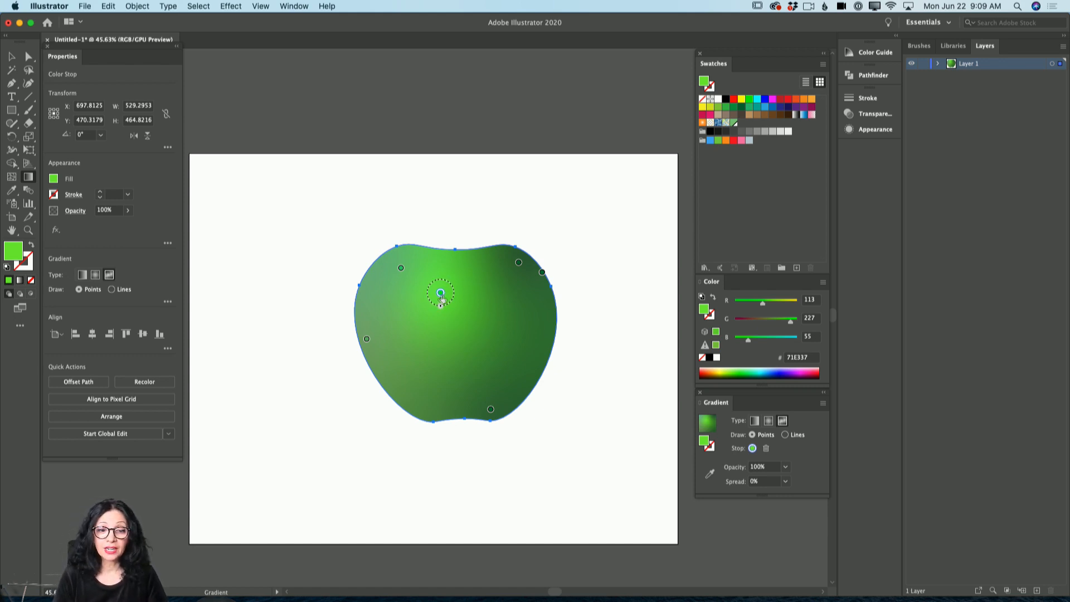
Shift the bright and upper-left stops toward the apple's upper-left edge and recolor the outer one dark green 346835.
{"action": "left_click_drag", "start_coordinate": [441, 293], "coordinate": [388, 263]}
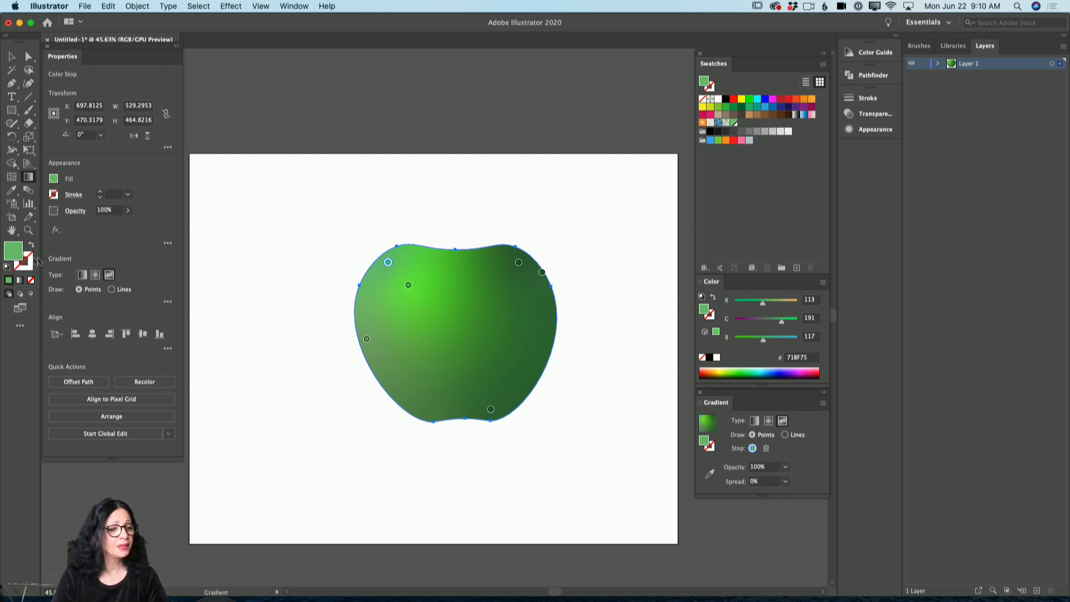
{"action": "double_click", "coordinate": [15, 252]}
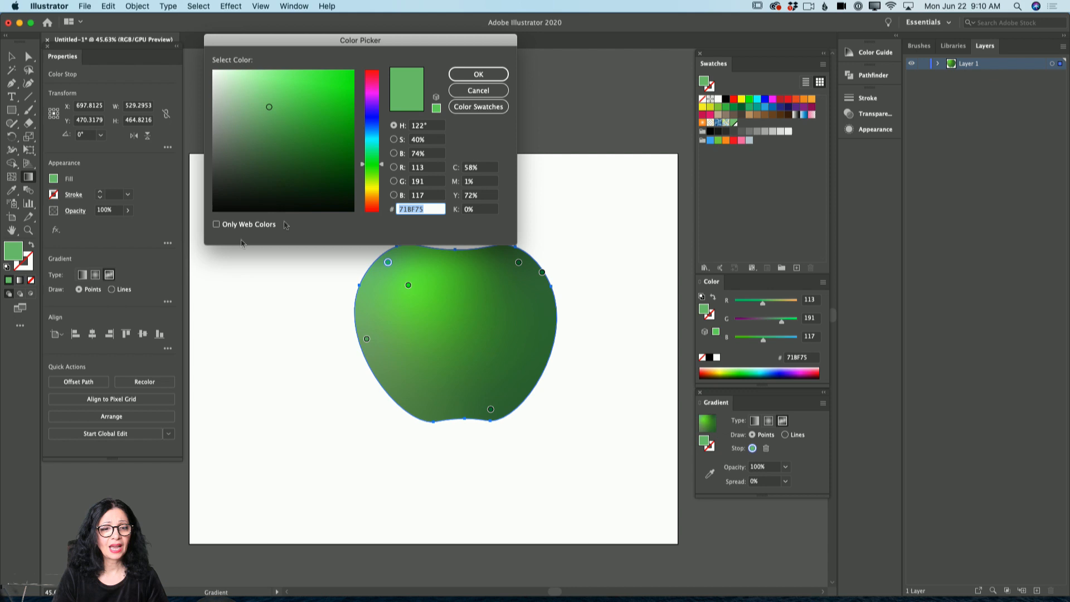
{"action": "left_click", "coordinate": [280, 153]}
{"action": "left_click", "coordinate": [479, 75]}
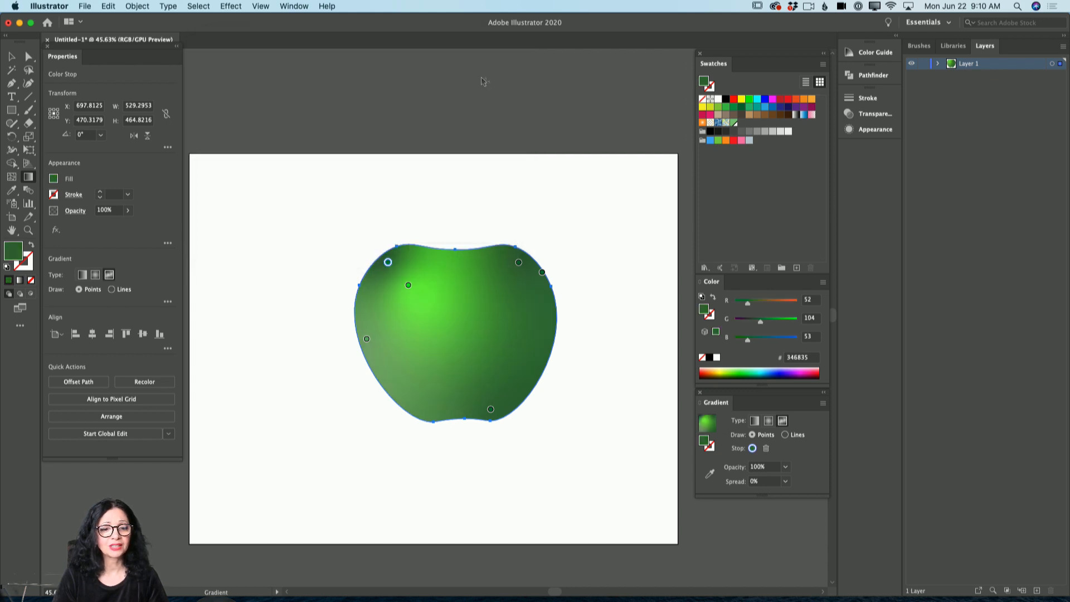
Move the dark green upper-left color stop outward onto the apple's upper-left edge.
{"action": "left_click_drag", "start_coordinate": [388, 262], "coordinate": [390, 253]}
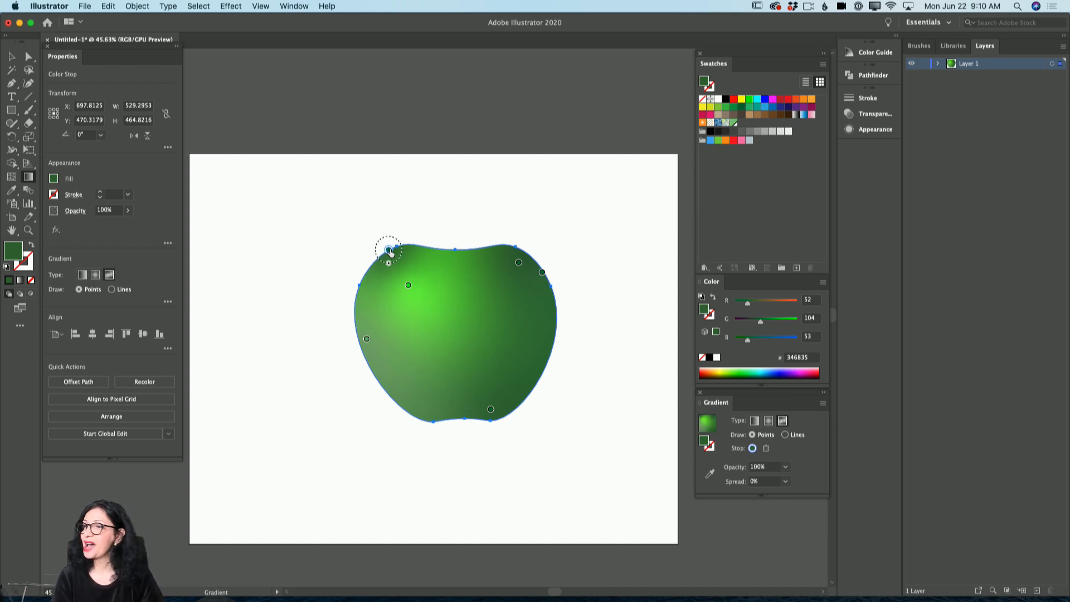
{"action": "left_click_drag", "start_coordinate": [391, 253], "coordinate": [390, 252]}
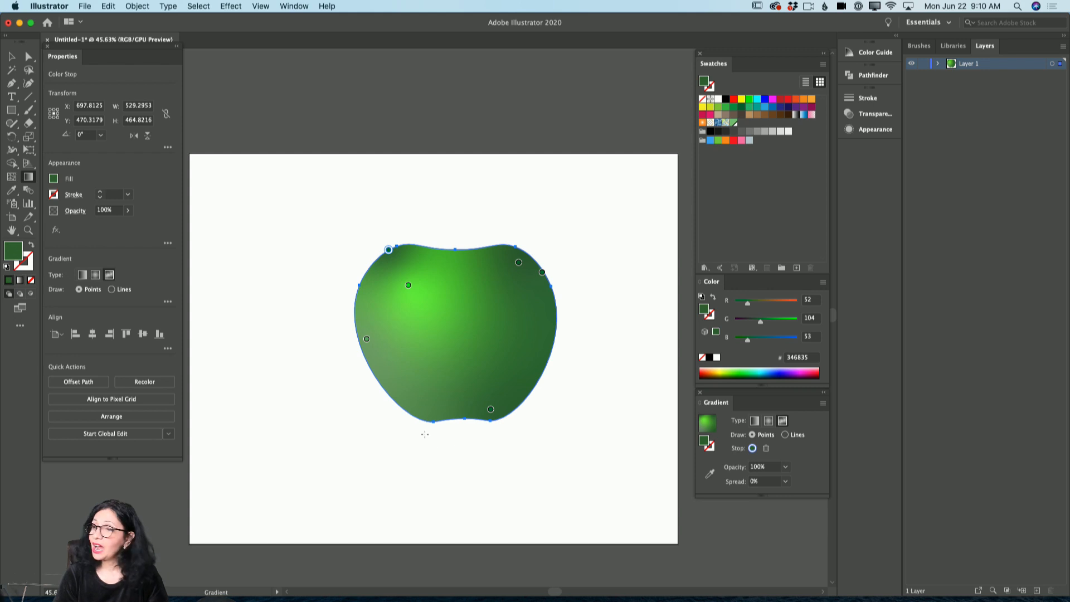
Add a dark green 345235 color stop at the apple's bottom edge and darken the neighboring lower-right stop to 364836.
{"action": "left_click", "coordinate": [448, 417]}
{"action": "left_click_drag", "start_coordinate": [448, 415], "coordinate": [451, 417]}
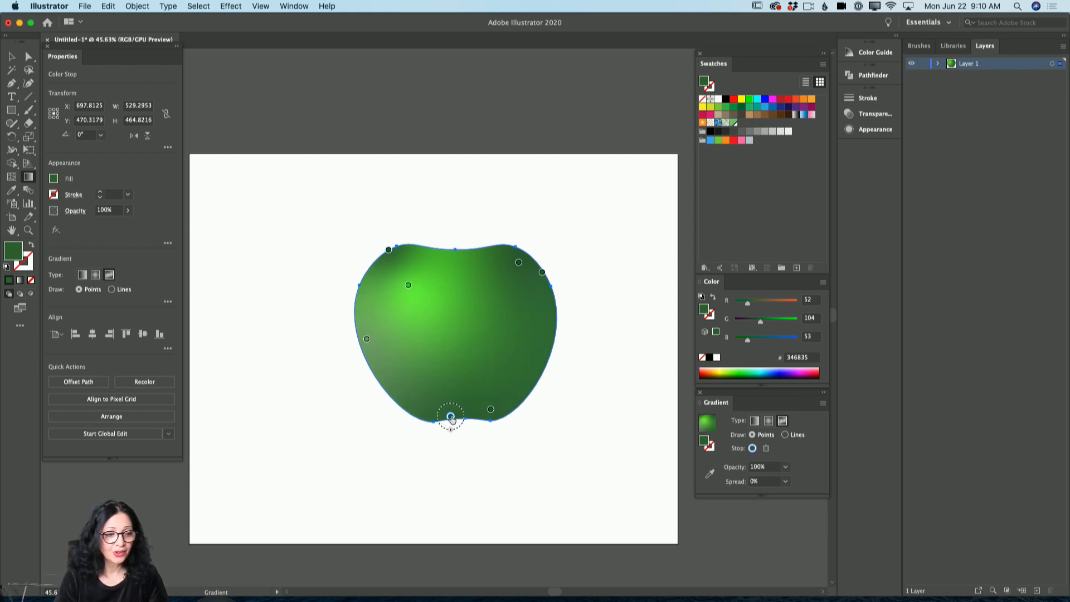
{"action": "left_click_drag", "start_coordinate": [761, 322], "coordinate": [755, 326]}
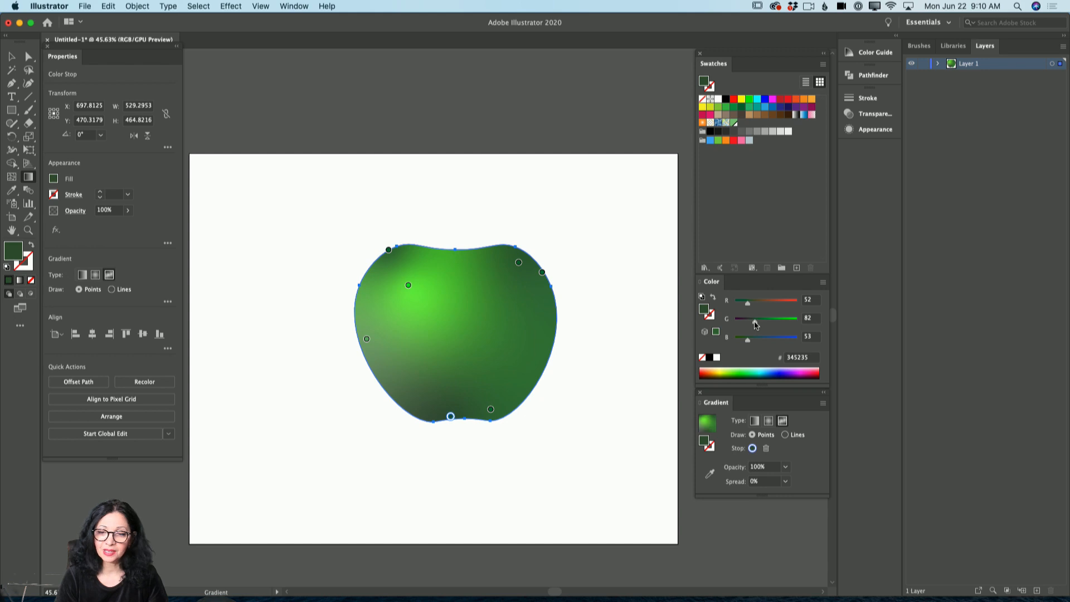
{"action": "left_click", "coordinate": [490, 409]}
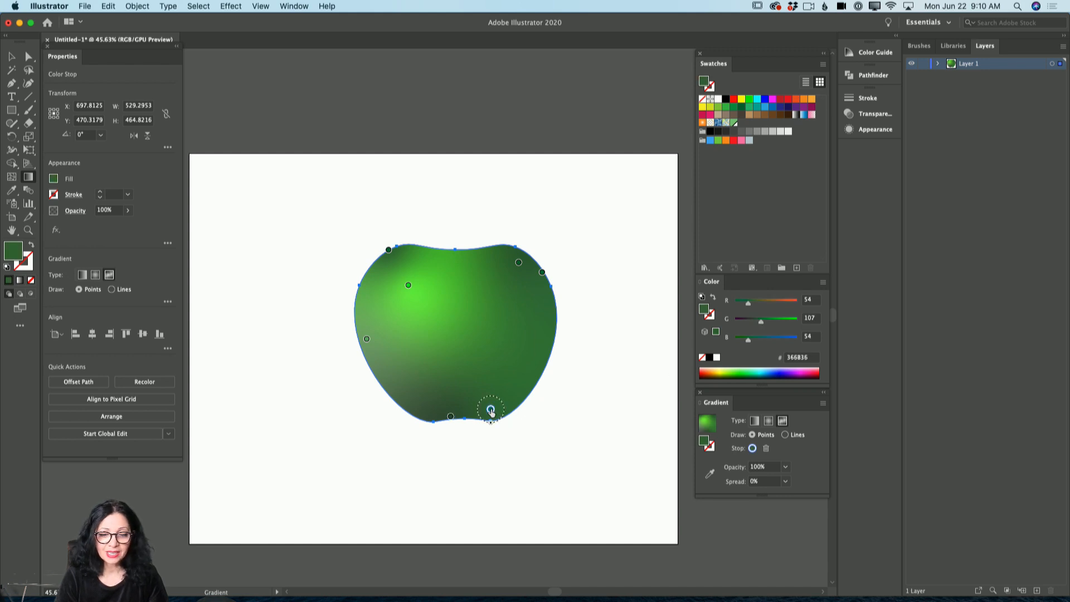
{"action": "left_click_drag", "start_coordinate": [761, 323], "coordinate": [753, 323]}
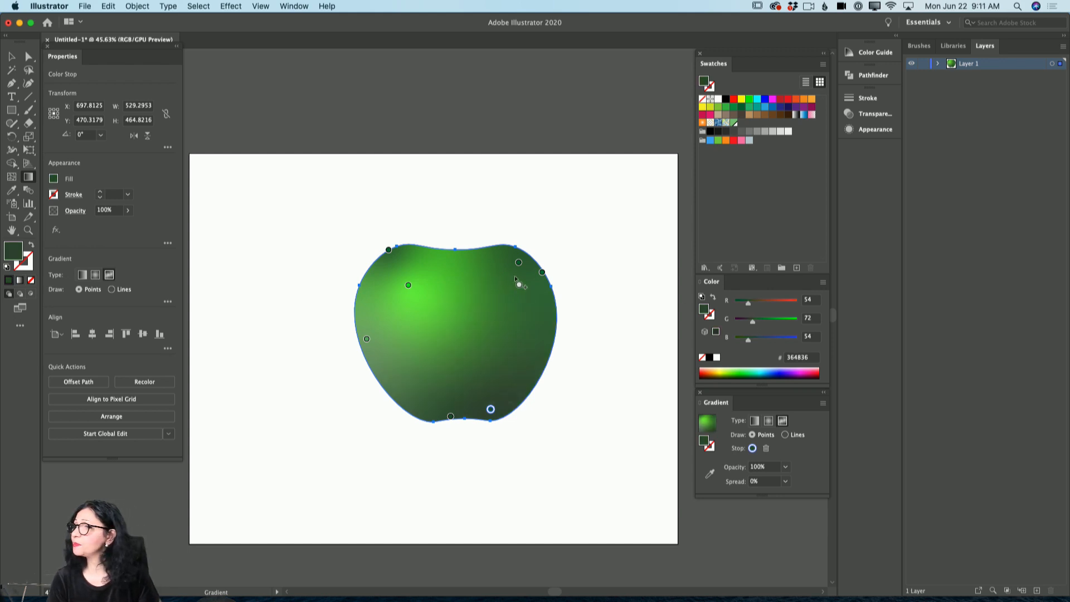
Shift the inner upper-right stop inward and the outer one down the edge, coloring them 324F32 and 356B39.
{"action": "mouse_move", "coordinate": [515, 278]}
{"action": "left_mouse_down"}
{"action": "mouse_move", "coordinate": [527, 267]}
{"action": "mouse_move", "coordinate": [488, 270]}
{"action": "left_mouse_up"}
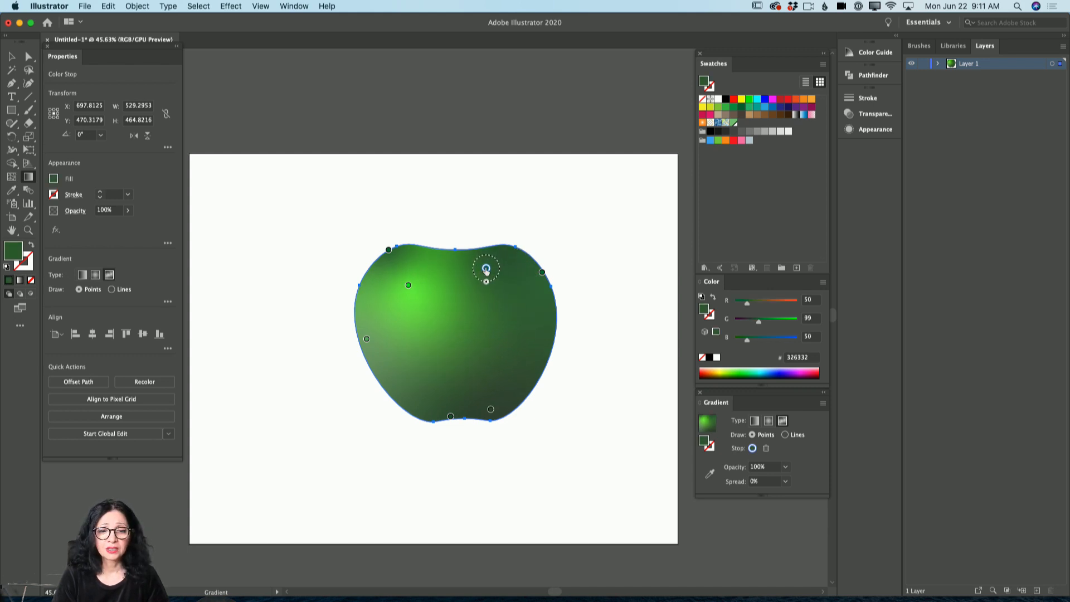
{"action": "left_click_drag", "start_coordinate": [758, 321], "coordinate": [754, 324]}
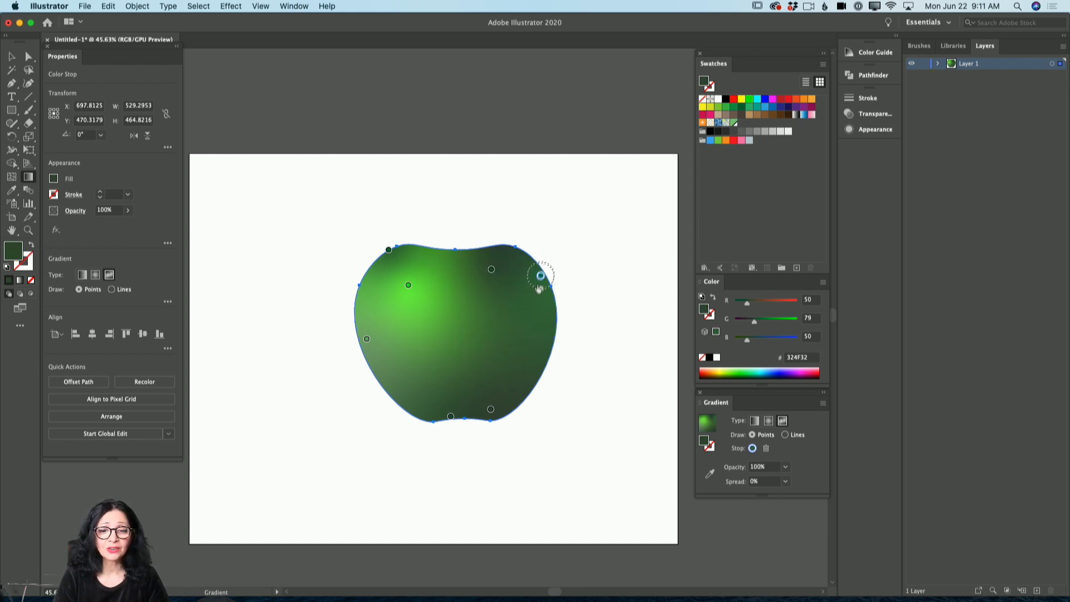
{"action": "left_click_drag", "start_coordinate": [541, 282], "coordinate": [538, 296]}
{"action": "left_click_drag", "start_coordinate": [760, 325], "coordinate": [759, 322]}
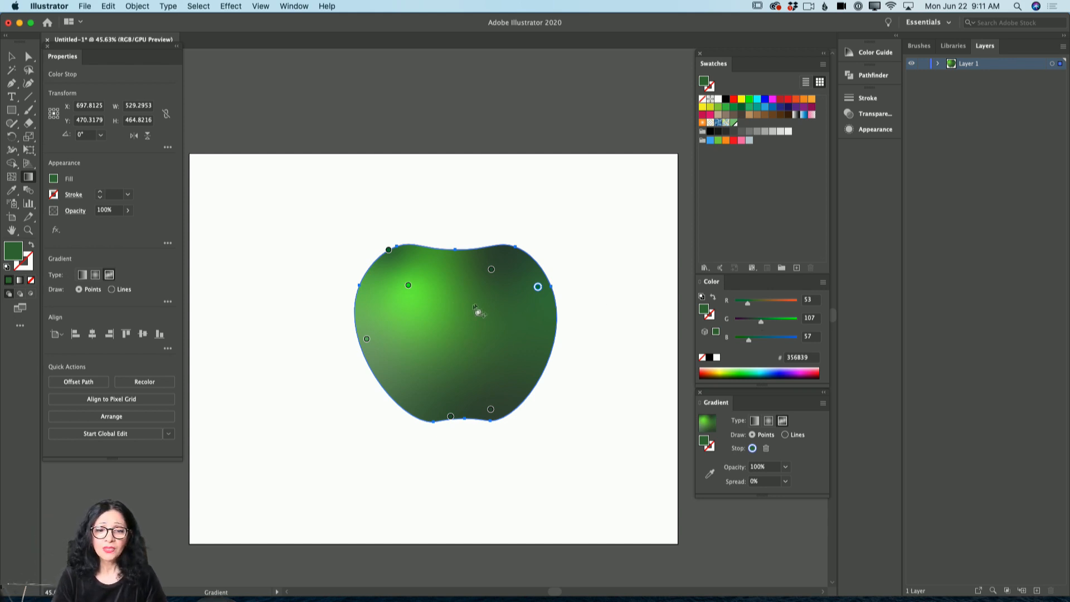
Add a lighter green 5EAD4B stop at the apple's upper-right edge and space it farther from the dark inner stop.
{"action": "left_click", "coordinate": [505, 251]}
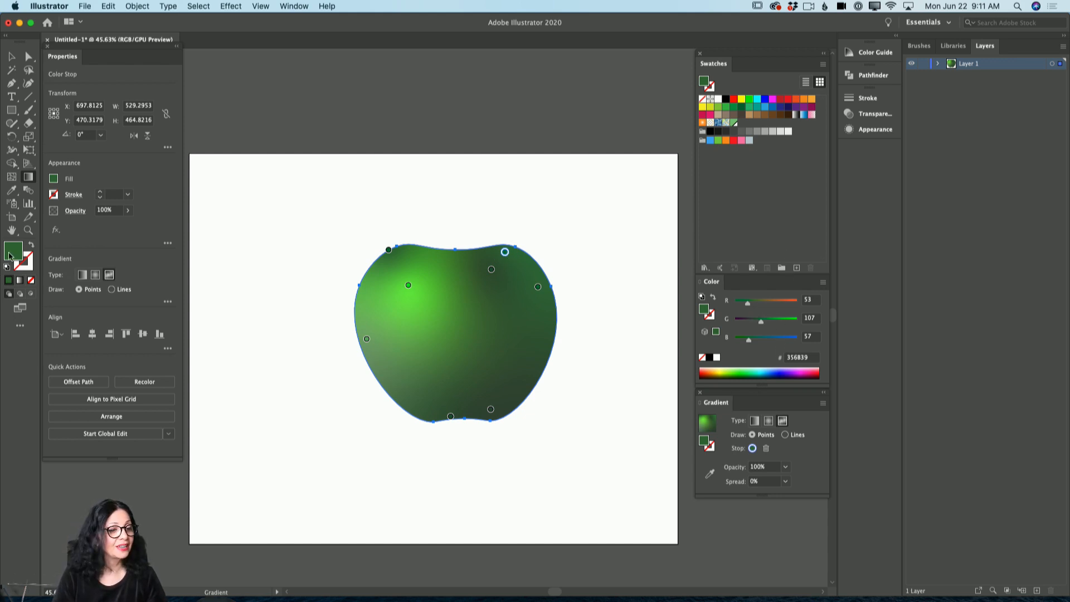
{"action": "double_click", "coordinate": [11, 254]}
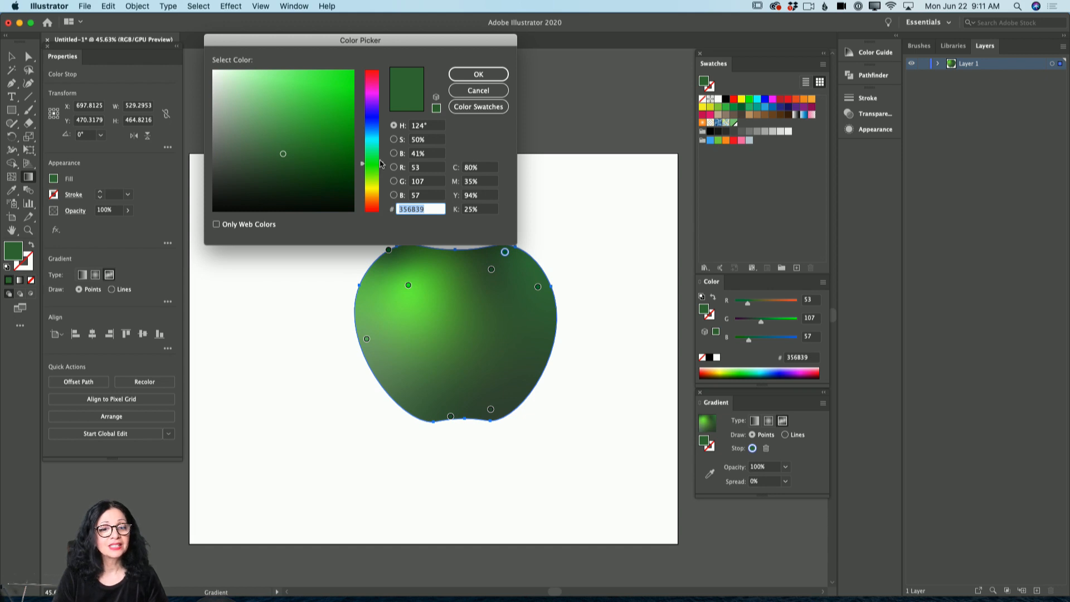
{"action": "left_click_drag", "start_coordinate": [381, 164], "coordinate": [381, 170]}
{"action": "left_click_drag", "start_coordinate": [292, 96], "coordinate": [296, 120]}
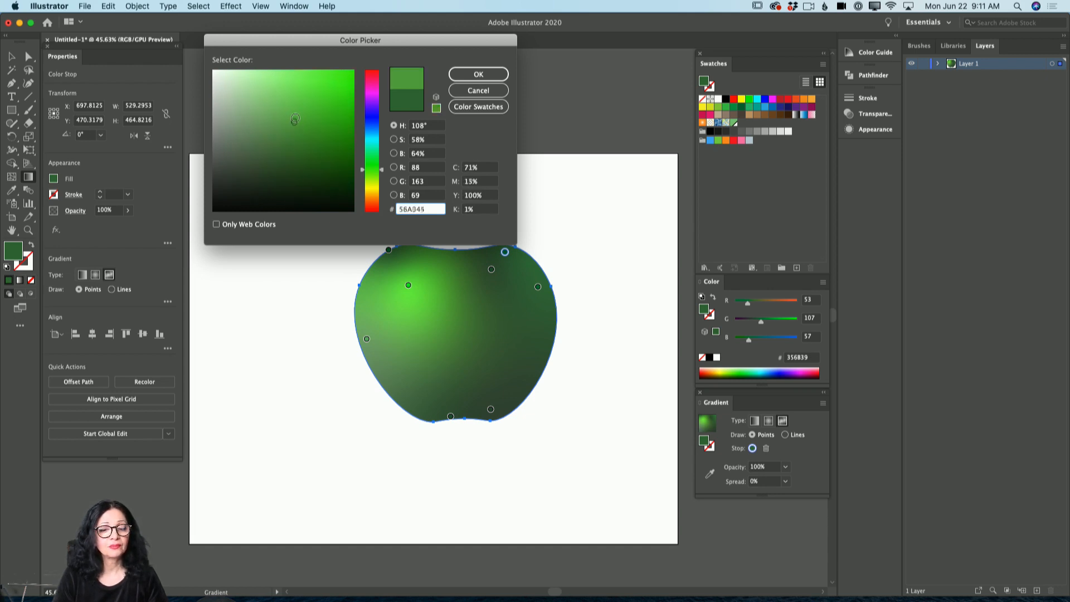
{"action": "left_click", "coordinate": [485, 73]}
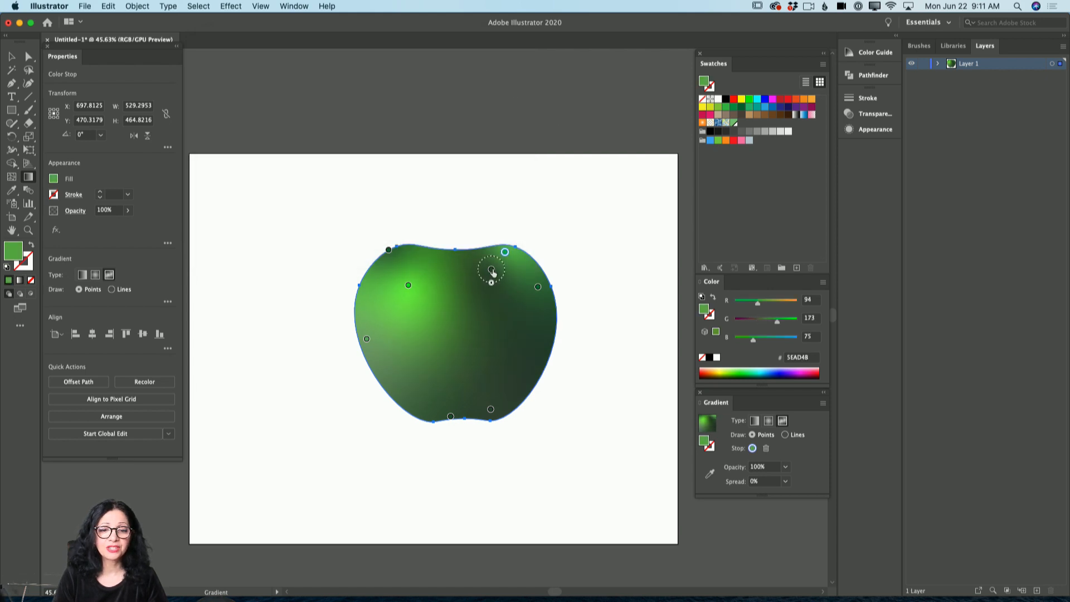
{"action": "mouse_move", "coordinate": [491, 270]}
{"action": "left_mouse_down"}
{"action": "mouse_move", "coordinate": [488, 287]}
{"action": "mouse_move", "coordinate": [489, 277]}
{"action": "left_mouse_up"}
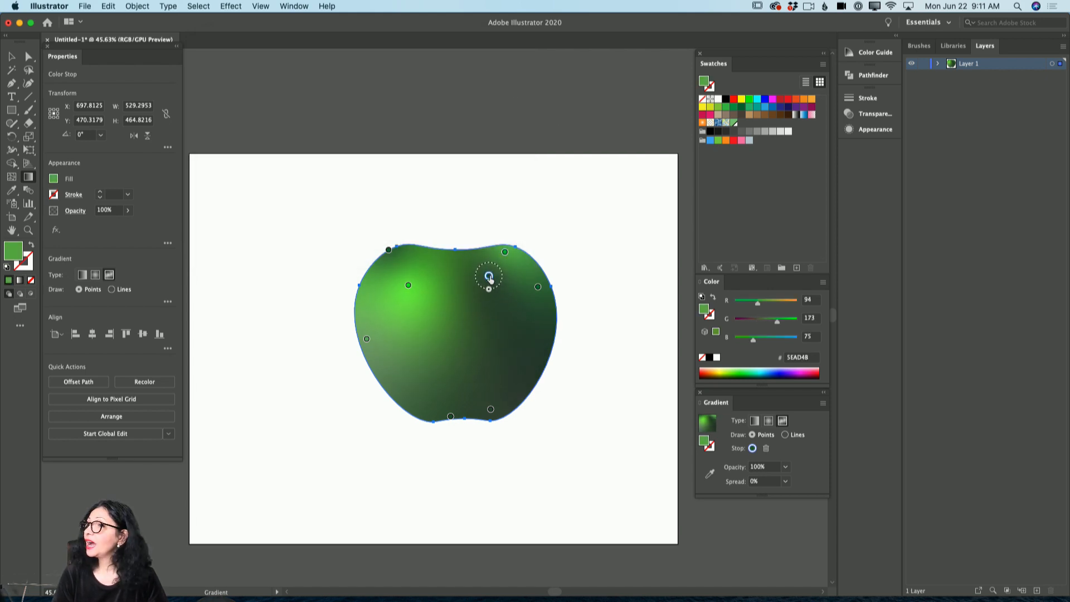
{"action": "left_click", "coordinate": [517, 256]}
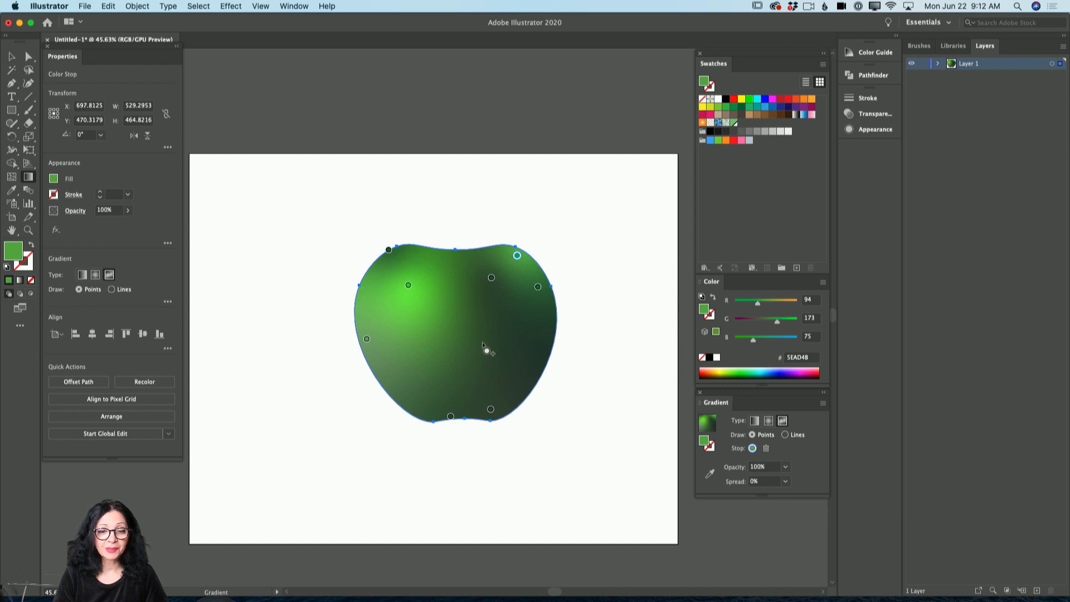
Add a color stop just right of and below the apple's center and set its color to vivid green 34A200.
{"action": "left_click", "coordinate": [483, 343]}
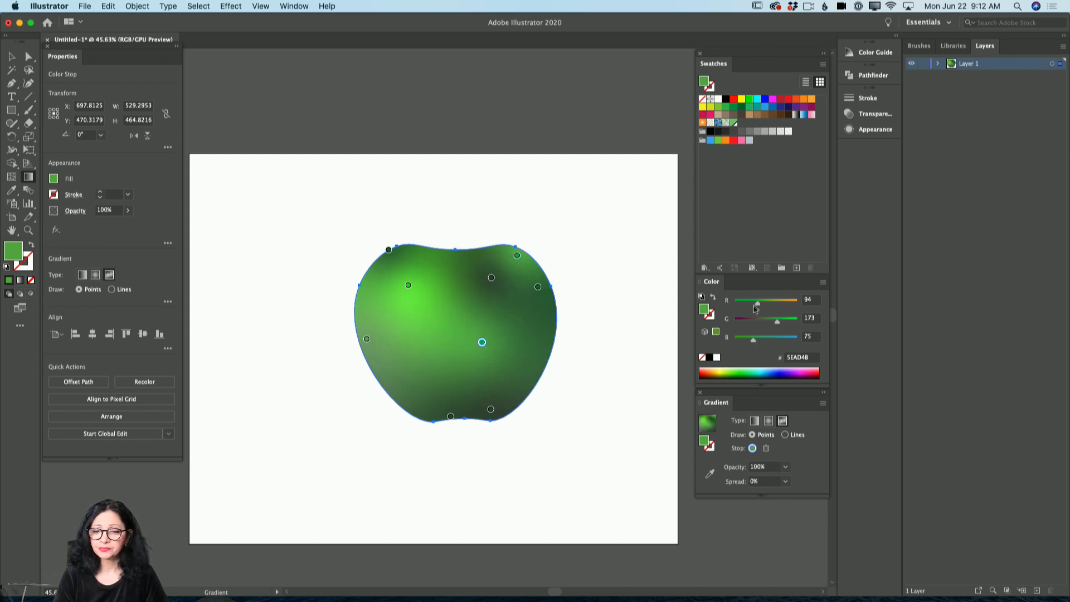
{"action": "left_click", "coordinate": [740, 370]}
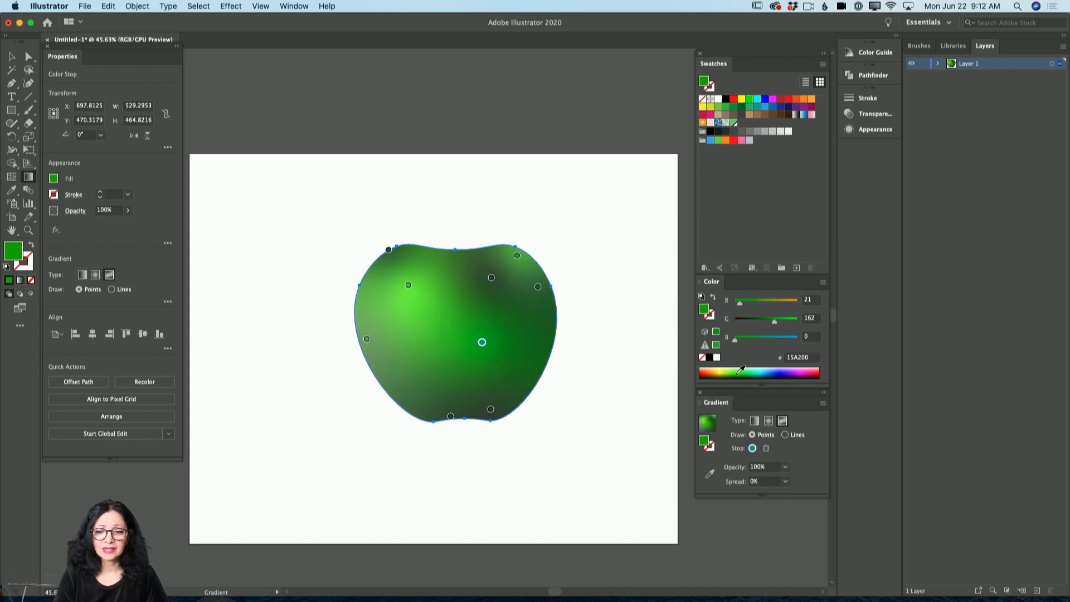
{"action": "left_click_drag", "start_coordinate": [741, 370], "coordinate": [738, 369]}
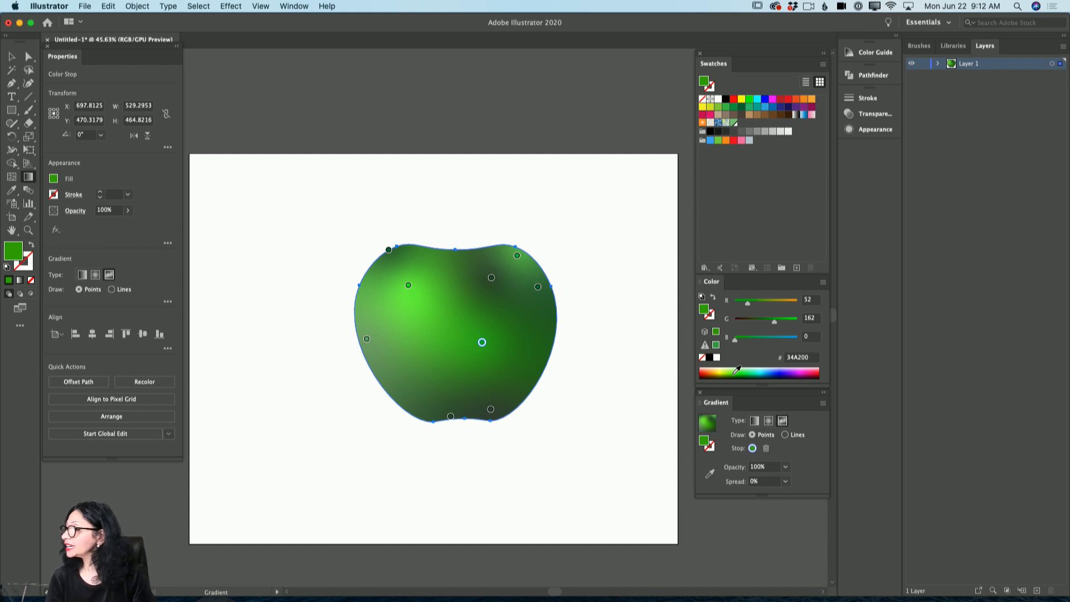
Add a color stop near the apple's center, color it golden C1A225 and reduce its opacity to 60%.
{"action": "left_click", "coordinate": [447, 320]}
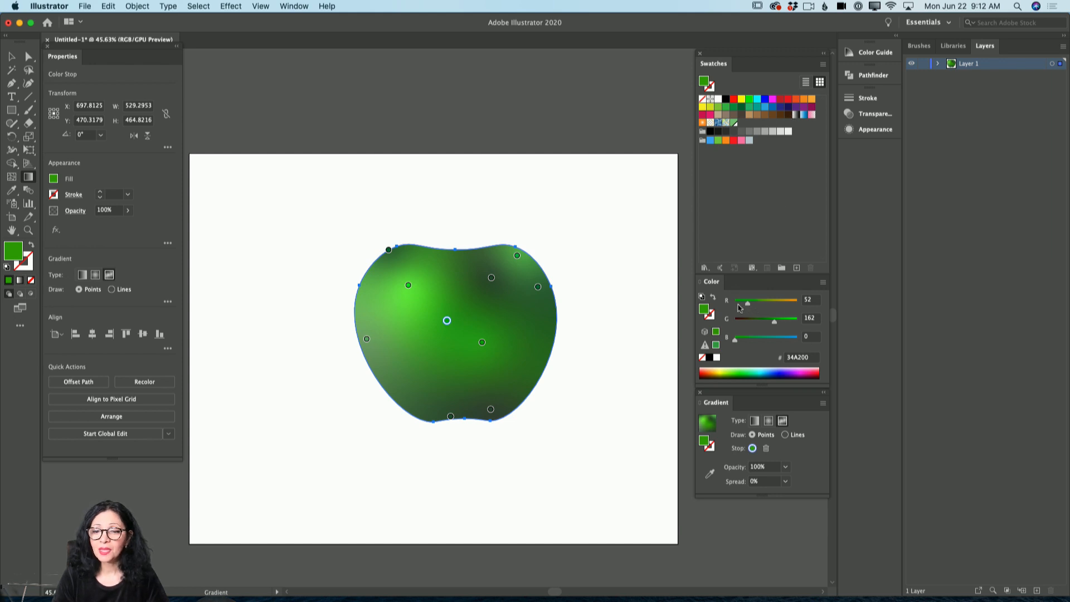
{"action": "left_click_drag", "start_coordinate": [748, 303], "coordinate": [782, 305]}
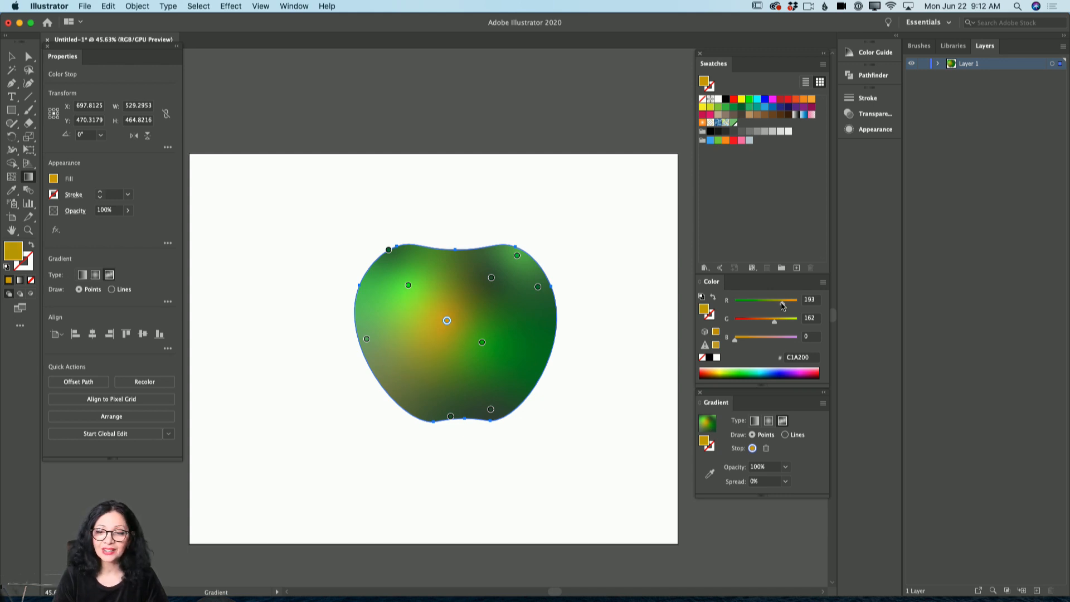
{"action": "left_click_drag", "start_coordinate": [735, 341], "coordinate": [745, 342]}
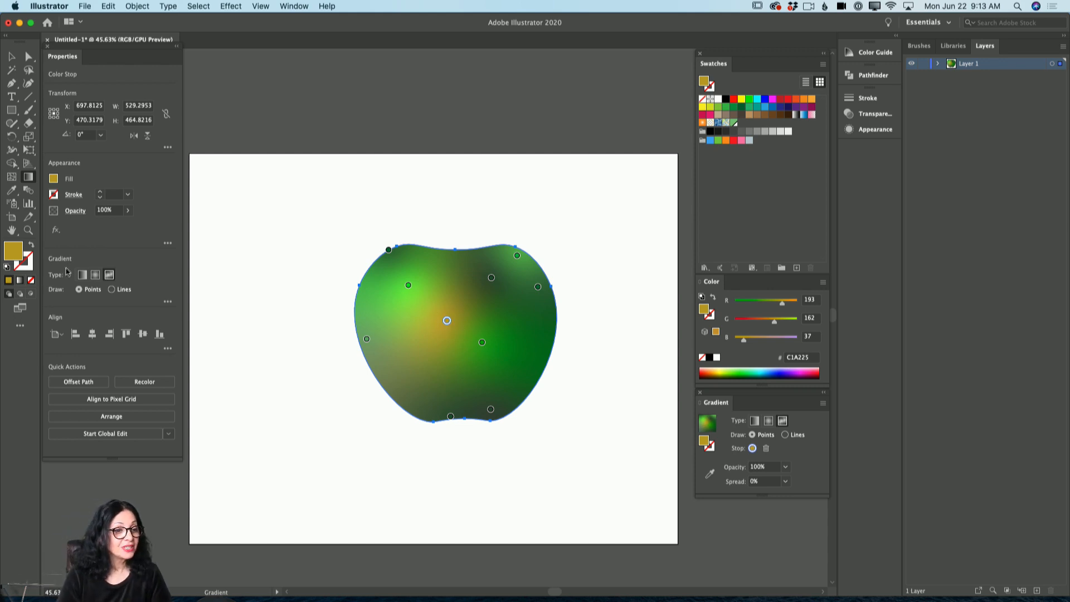
{"action": "left_click", "coordinate": [168, 302]}
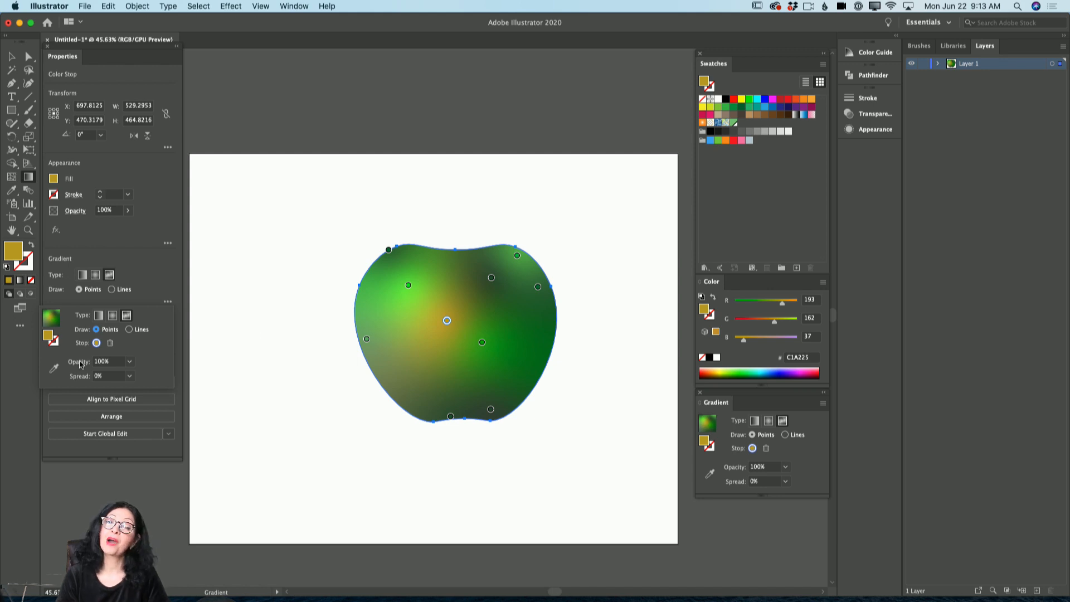
{"action": "left_click", "coordinate": [129, 361]}
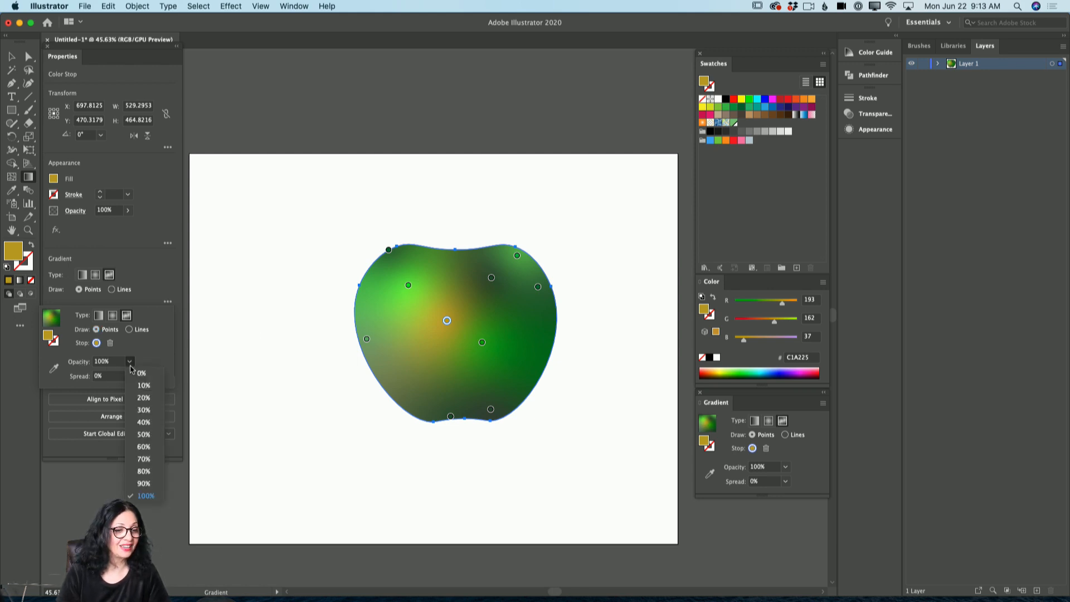
{"action": "left_click", "coordinate": [144, 446]}
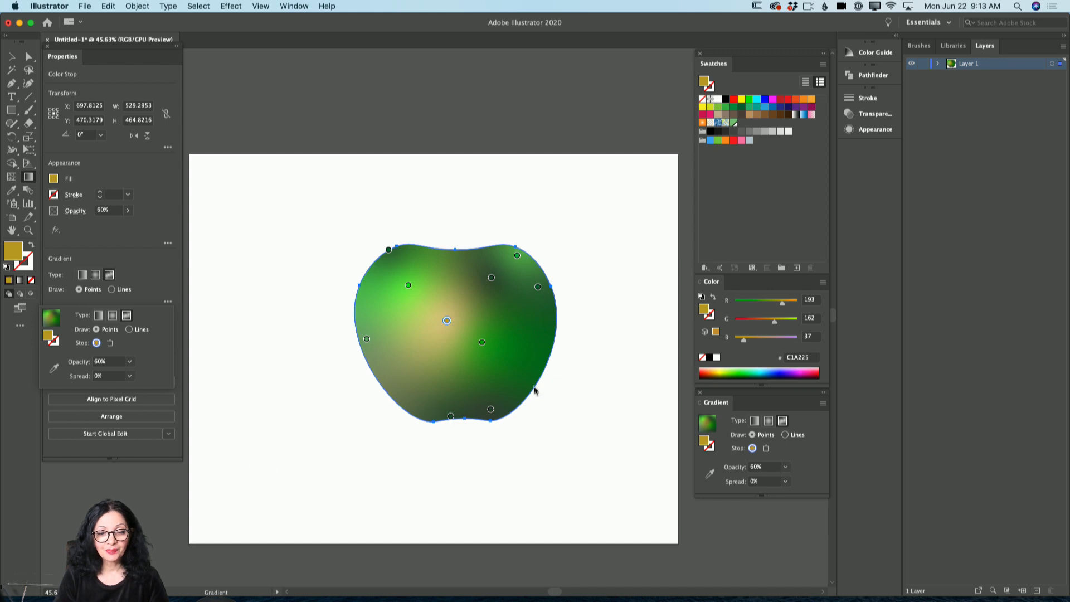
Place another golden C1A225 stop in the apple's lower right, slightly inward from the edge, with 70% opacity.
{"action": "left_click", "coordinate": [520, 376]}
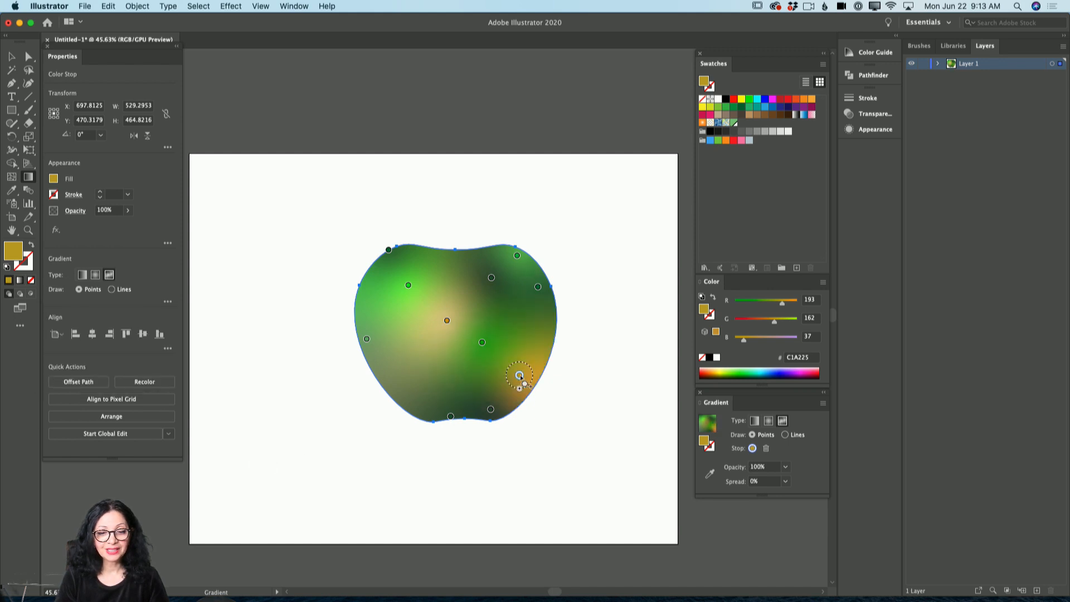
{"action": "left_click_drag", "start_coordinate": [520, 377], "coordinate": [494, 374]}
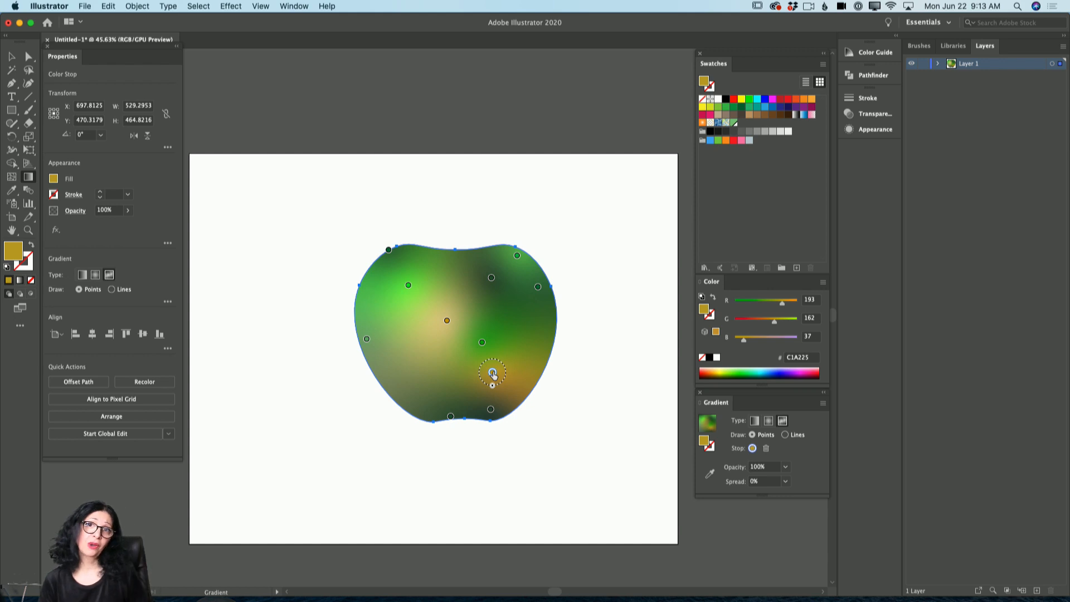
{"action": "left_click", "coordinate": [169, 302]}
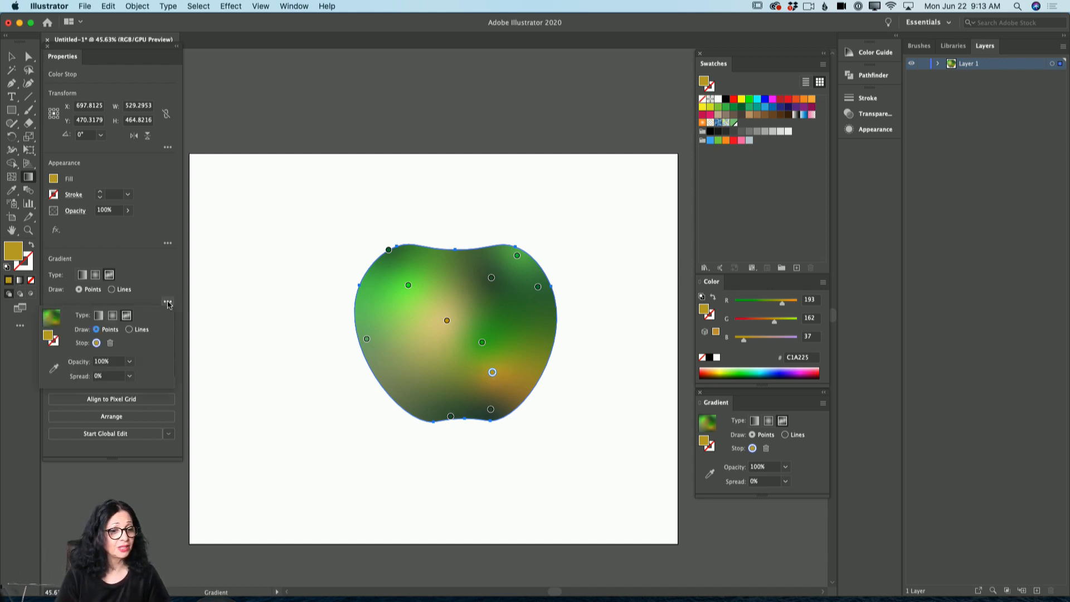
{"action": "left_click", "coordinate": [130, 362]}
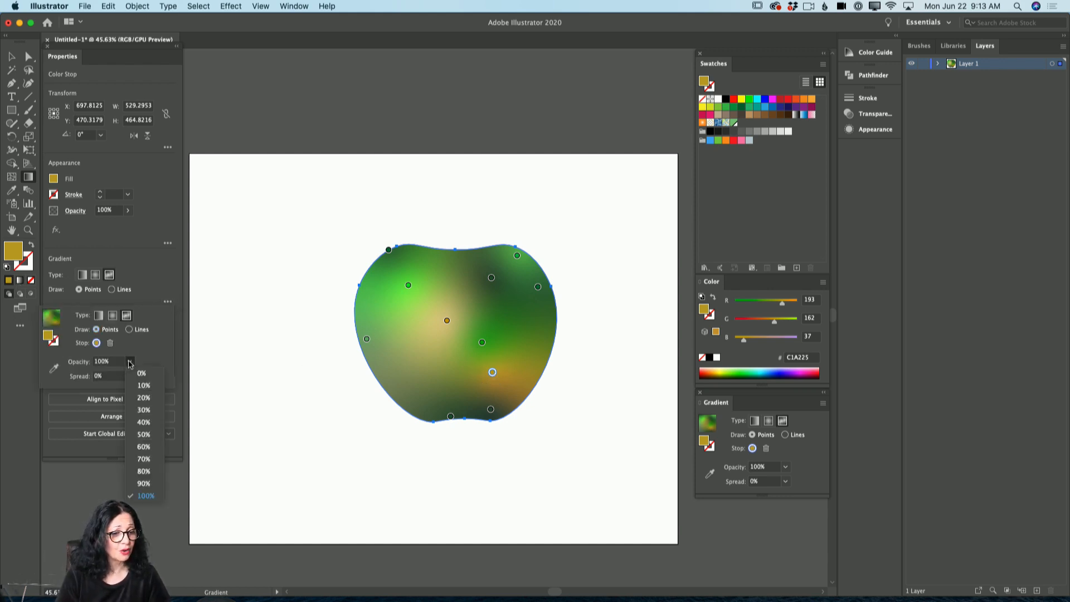
{"action": "left_click", "coordinate": [144, 461]}
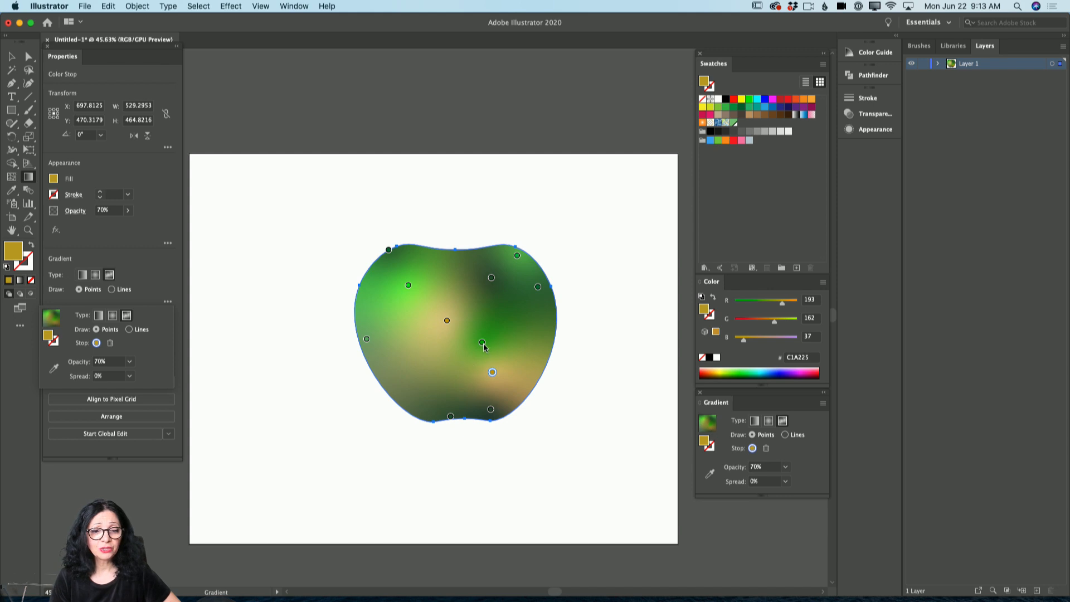
Raise the vivid green stop with a slightly wider spread and nudge the dark stop above it upward.
{"action": "mouse_move", "coordinate": [484, 348]}
{"action": "left_mouse_down"}
{"action": "mouse_move", "coordinate": [516, 341]}
{"action": "mouse_move", "coordinate": [507, 320]}
{"action": "mouse_move", "coordinate": [489, 333]}
{"action": "left_mouse_up"}
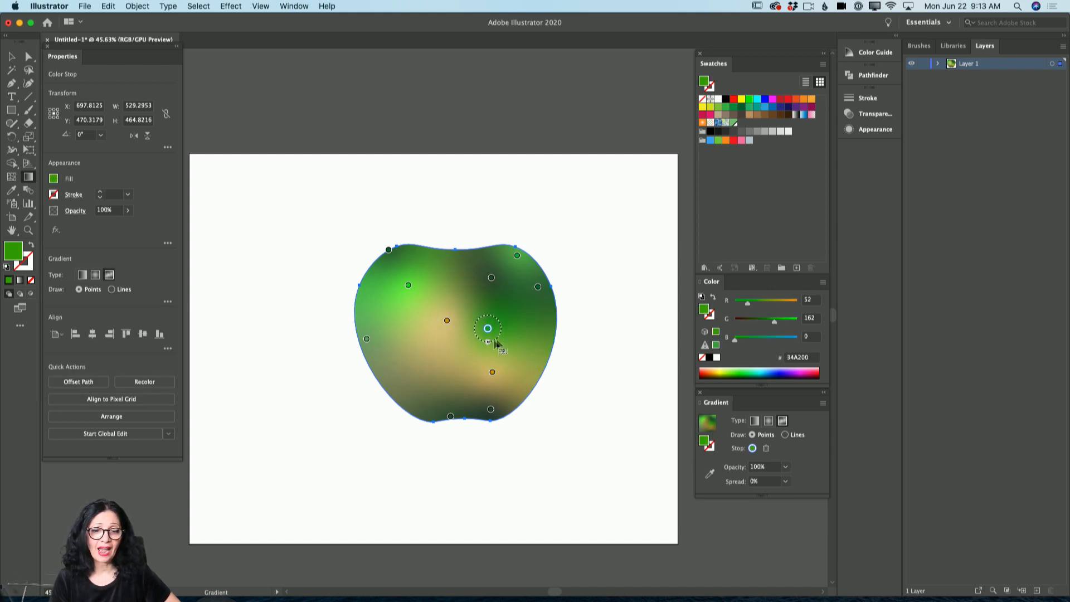
{"action": "left_click_drag", "start_coordinate": [488, 342], "coordinate": [488, 347]}
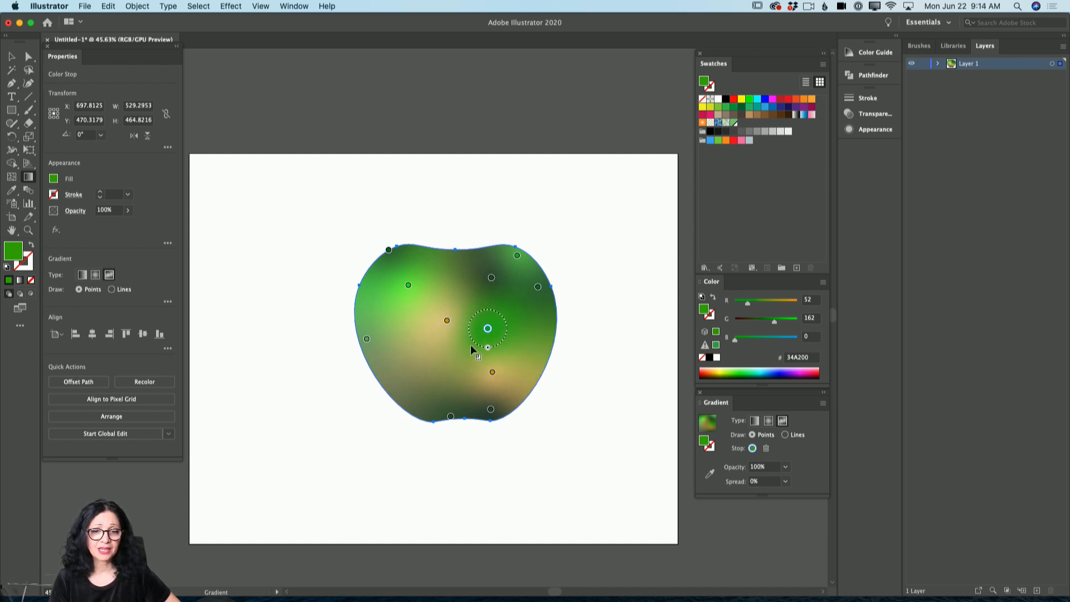
{"action": "left_click_drag", "start_coordinate": [491, 277], "coordinate": [487, 269]}
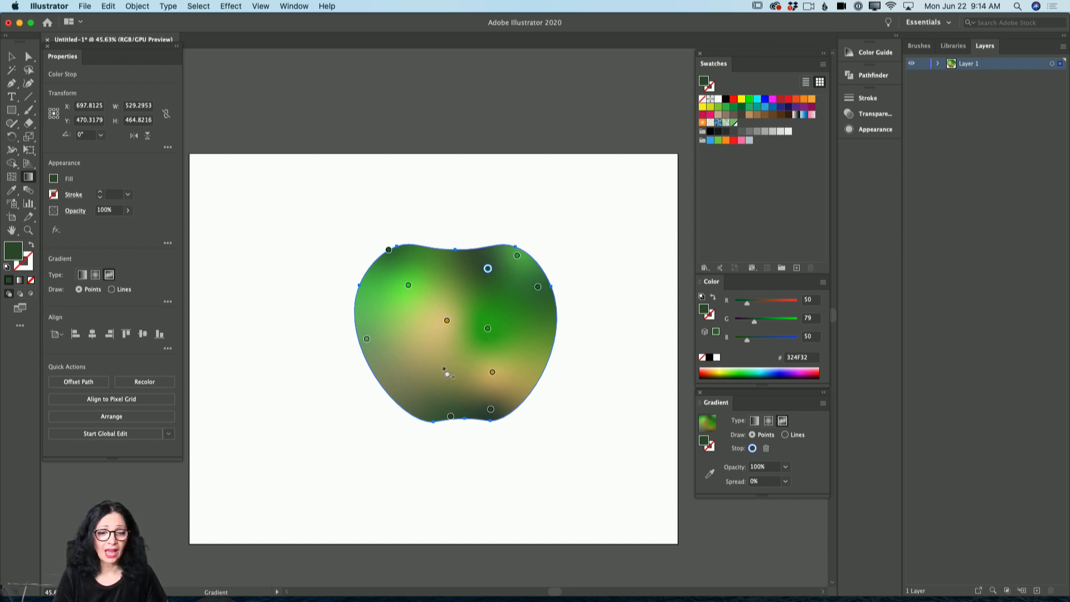
Add a color stop in the apple's lower middle and set its color to medium green 3A873A.
{"action": "left_click", "coordinate": [451, 372]}
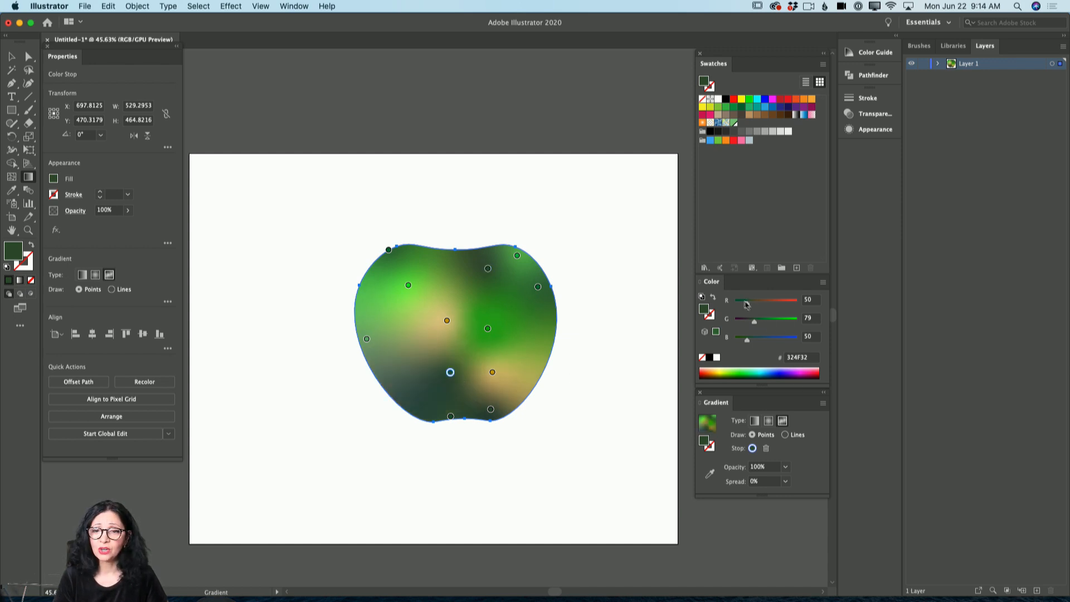
{"action": "double_click", "coordinate": [13, 251]}
{"action": "left_click", "coordinate": [295, 134]}
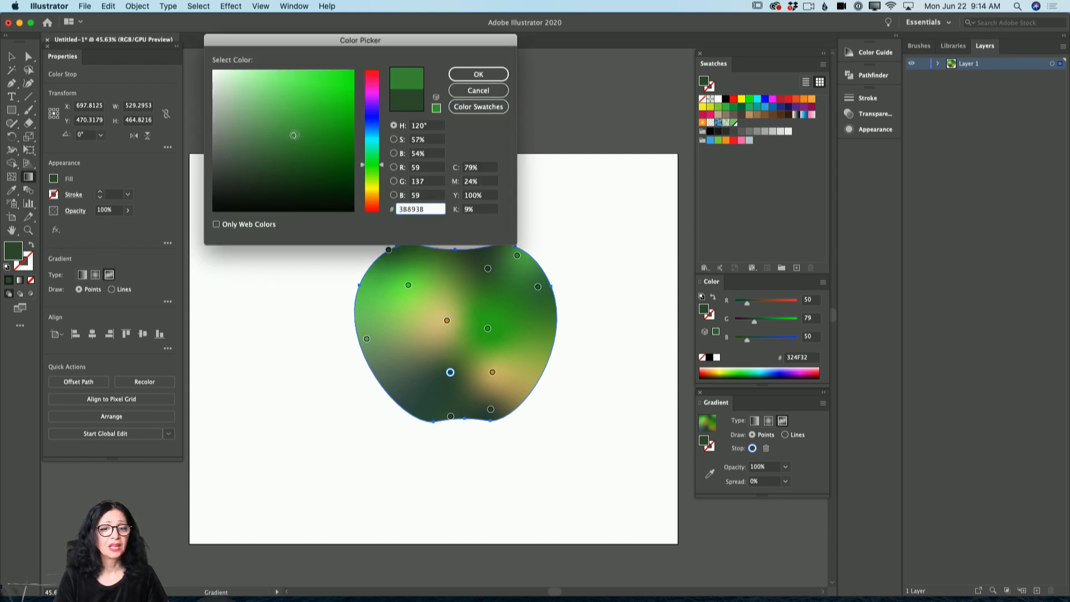
{"action": "left_click", "coordinate": [478, 74]}
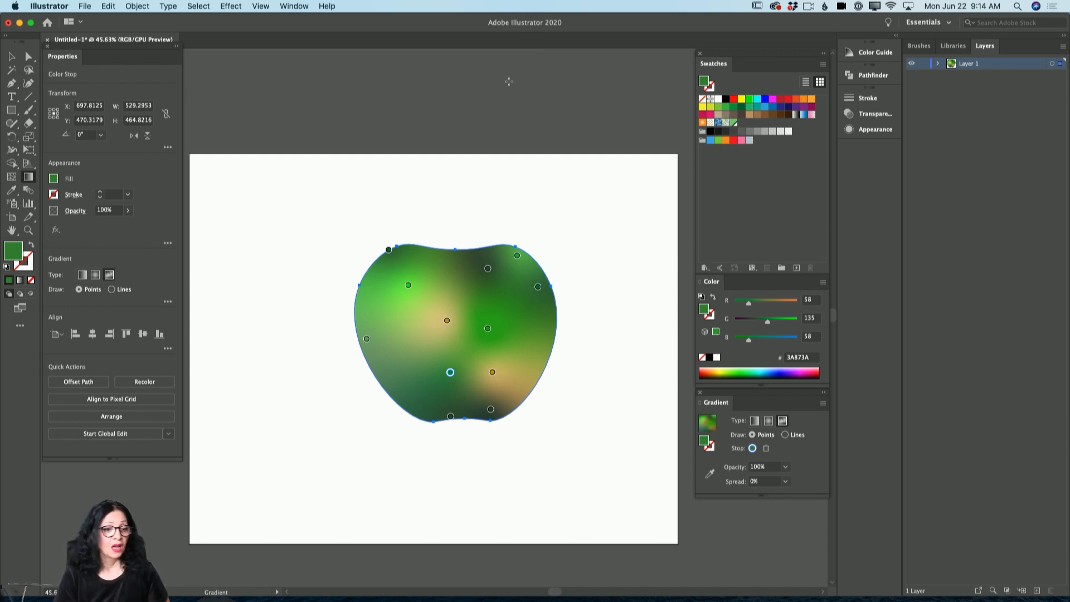
Switch the freeform gradient to Lines and draw a curved line of three white color stops down the apple's left side.
{"action": "left_click", "coordinate": [113, 290]}
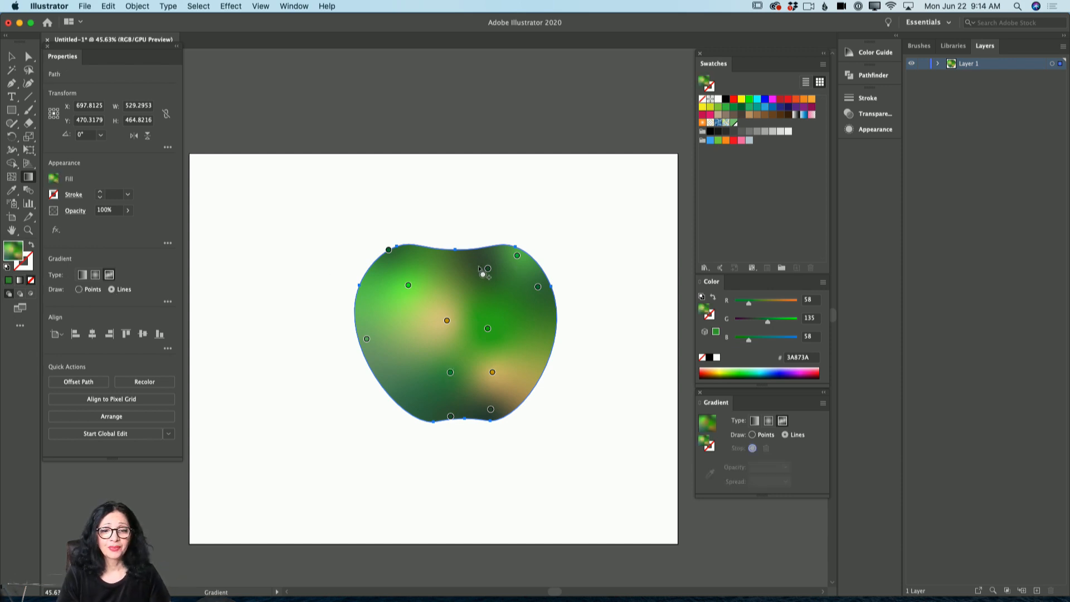
{"action": "left_click", "coordinate": [450, 259]}
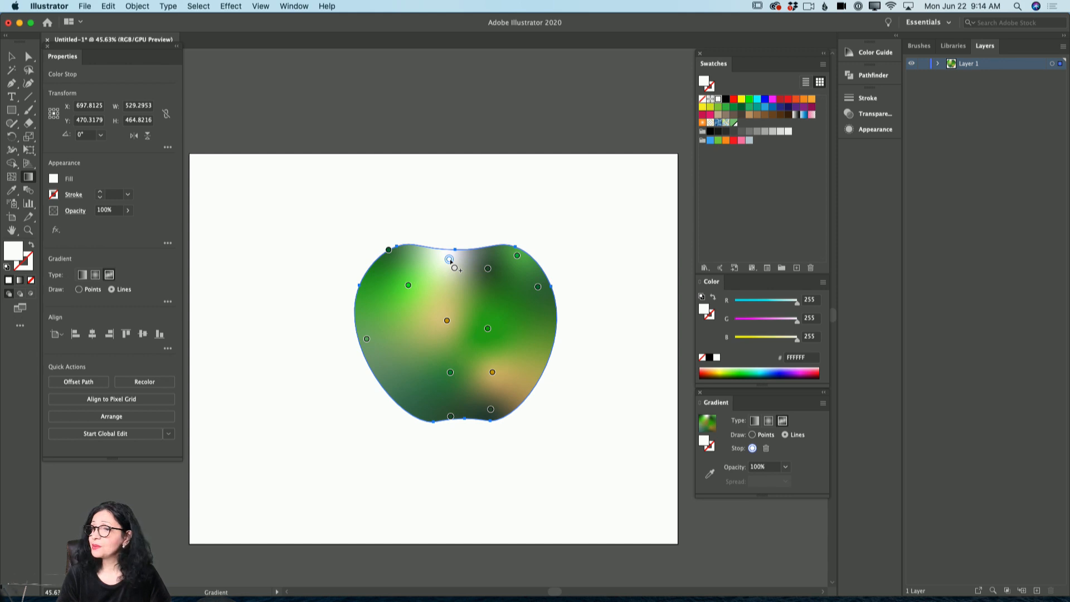
{"action": "left_click_drag", "start_coordinate": [449, 262], "coordinate": [394, 309]}
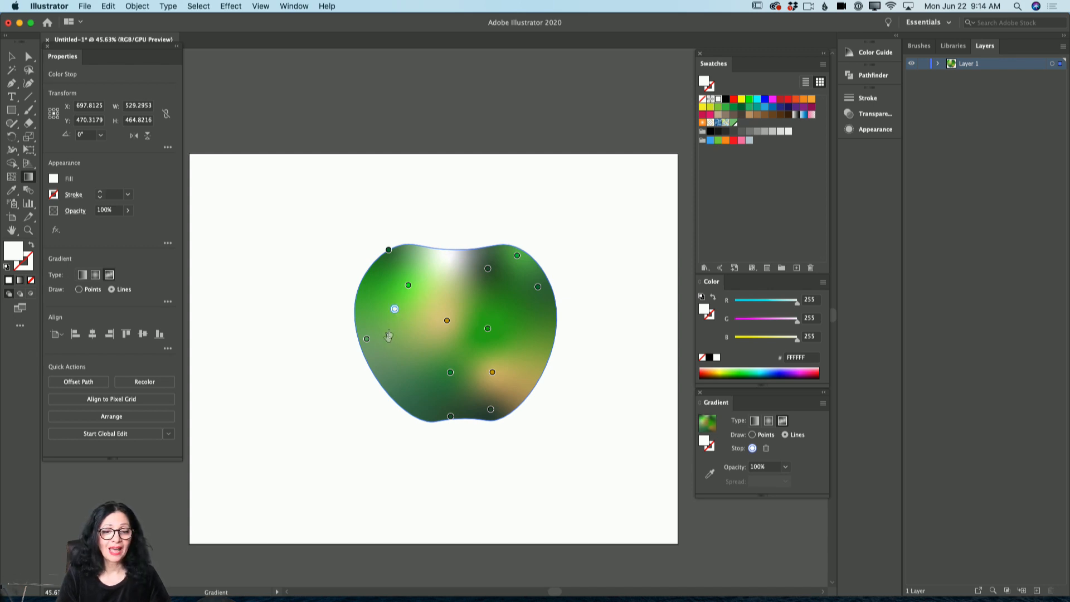
{"action": "left_click", "coordinate": [400, 350]}
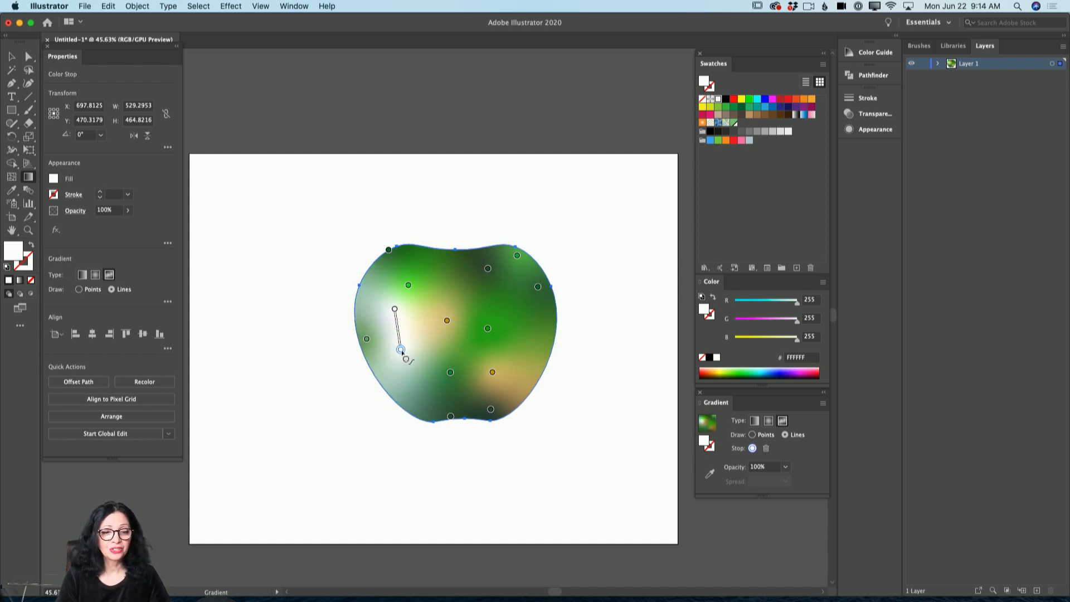
{"action": "left_click", "coordinate": [423, 397]}
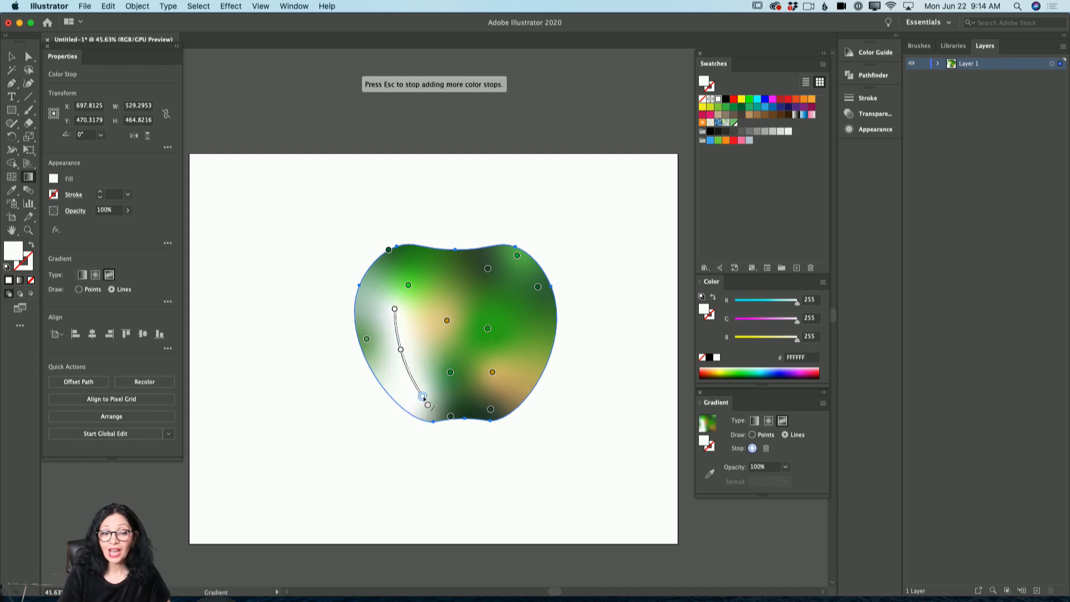
{"action": "key", "text": "Escape"}
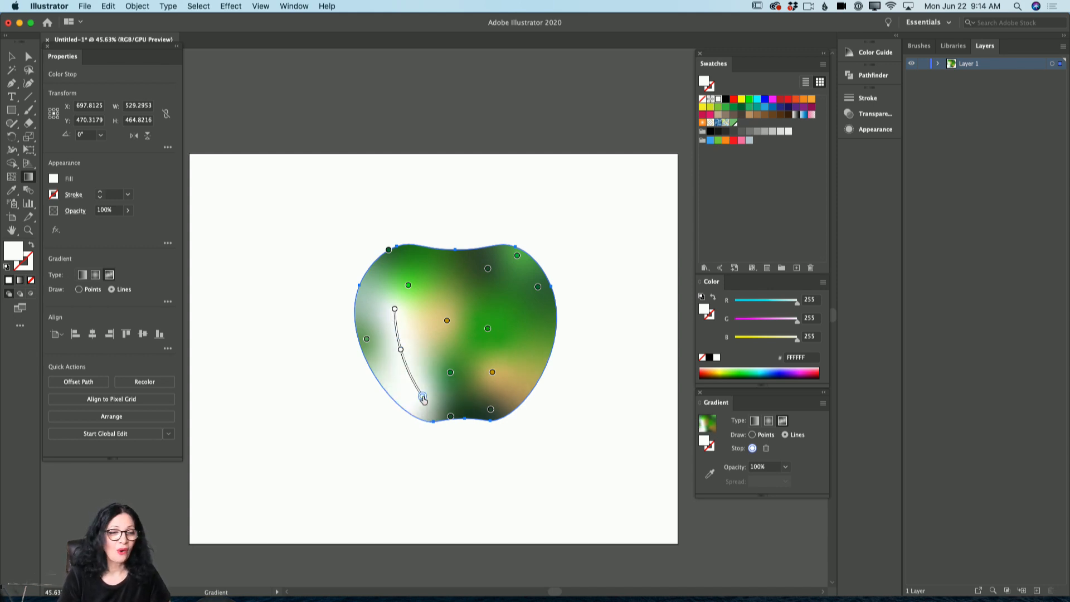
Color the lowest stop of the gradient line green 539953, and brighten it to 53C153.
{"action": "double_click", "coordinate": [19, 256]}
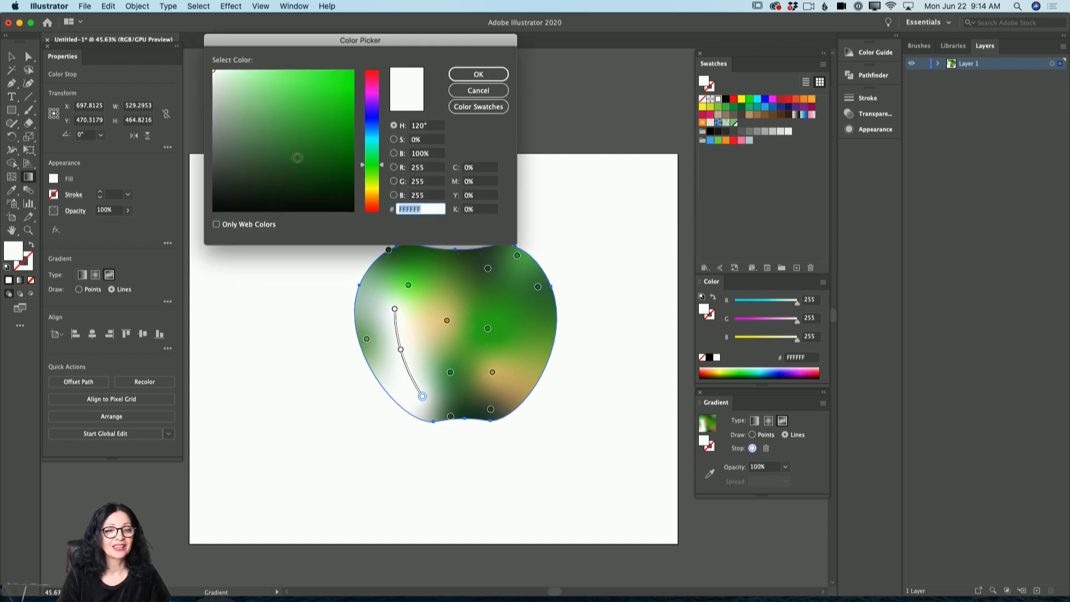
{"action": "left_click_drag", "start_coordinate": [298, 158], "coordinate": [278, 125]}
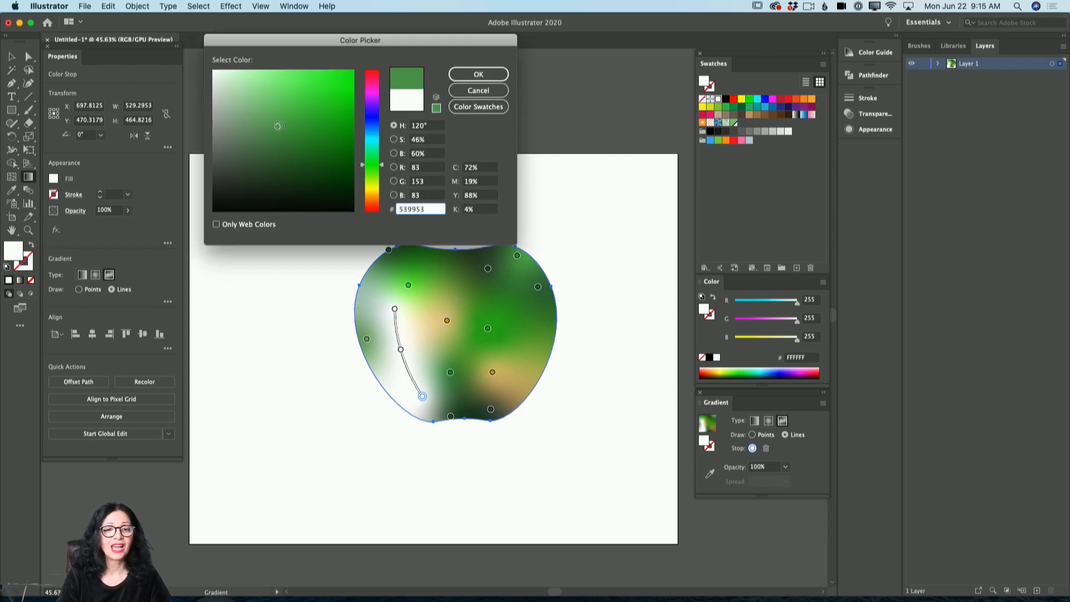
{"action": "left_click", "coordinate": [489, 75]}
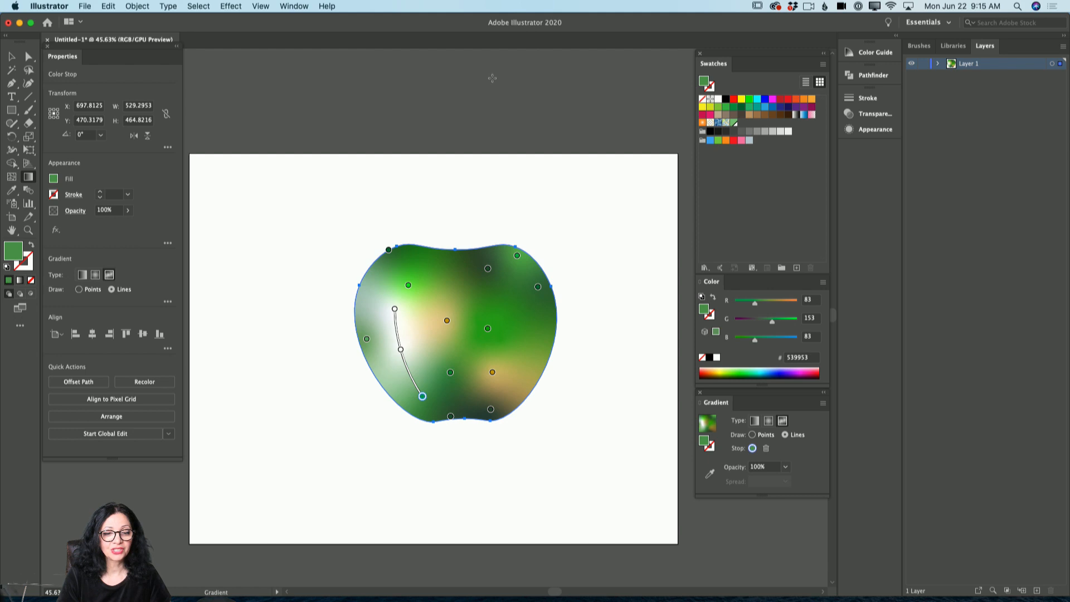
{"action": "double_click", "coordinate": [419, 397]}
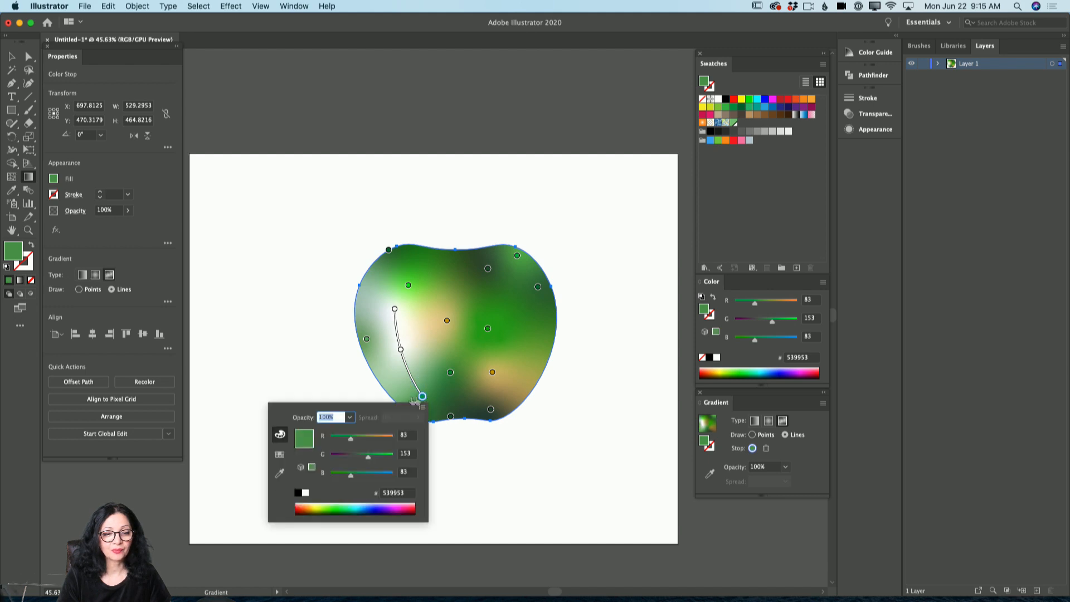
{"action": "left_click_drag", "start_coordinate": [368, 458], "coordinate": [379, 458]}
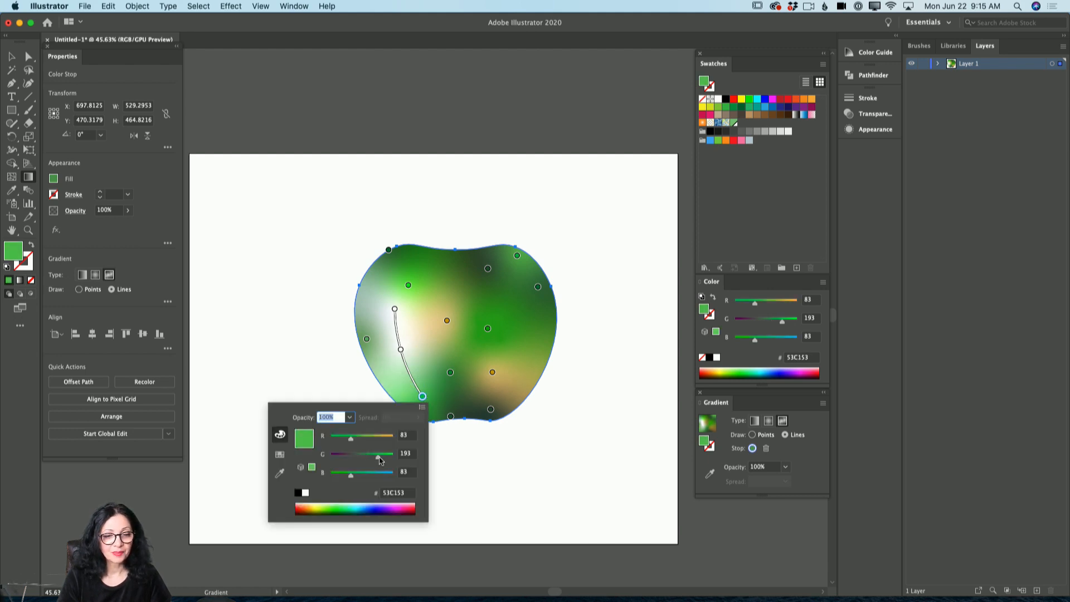
Recolor the gradient line's middle stop by sampling a light green from the apple with the color picker eyedropper.
{"action": "left_click", "coordinate": [400, 350]}
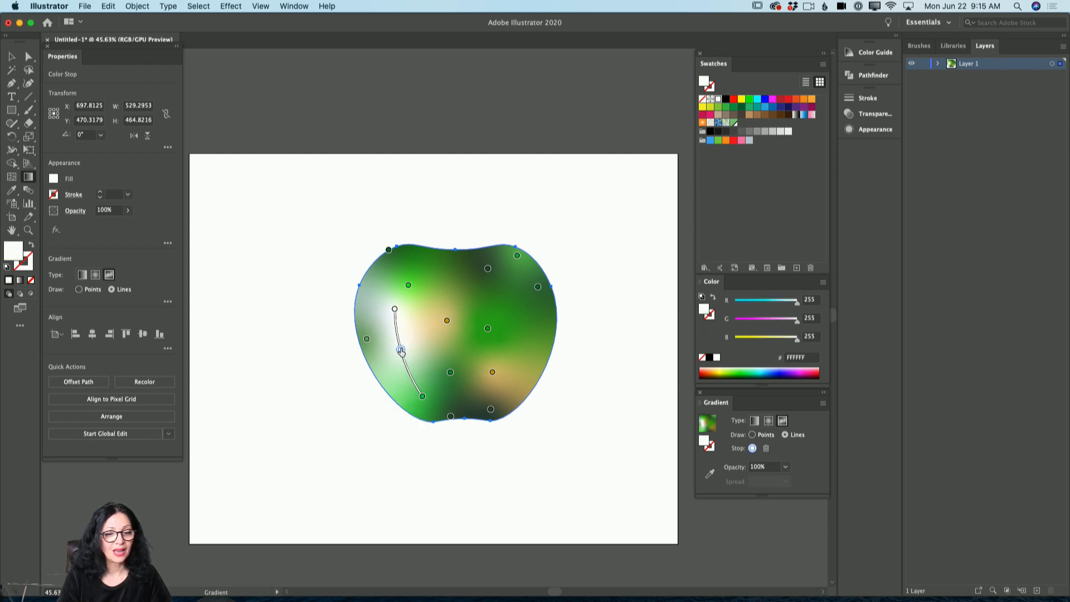
{"action": "double_click", "coordinate": [400, 351]}
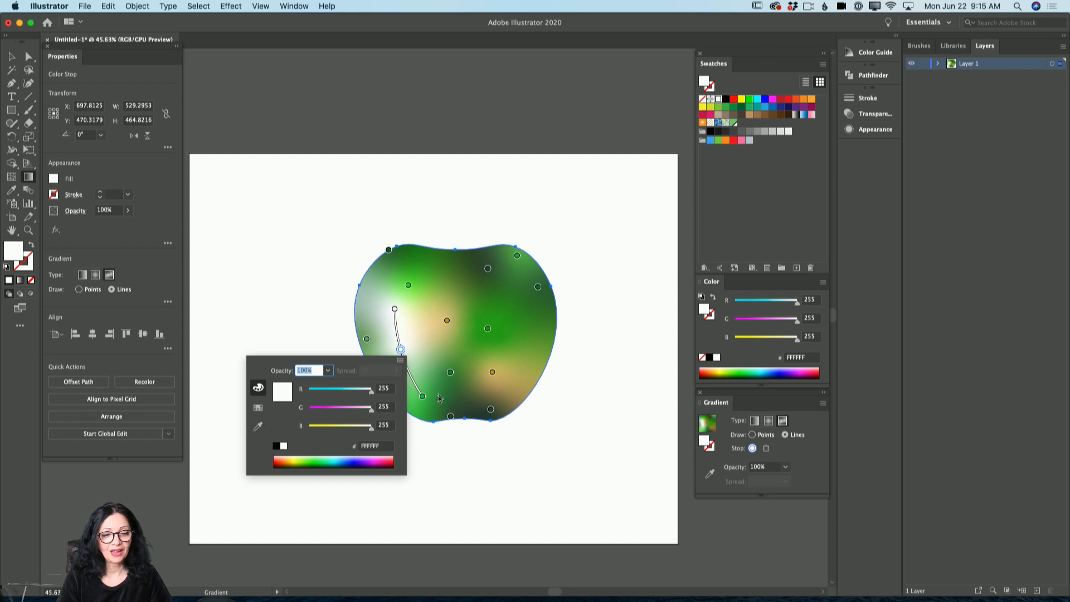
{"action": "left_click", "coordinate": [258, 427]}
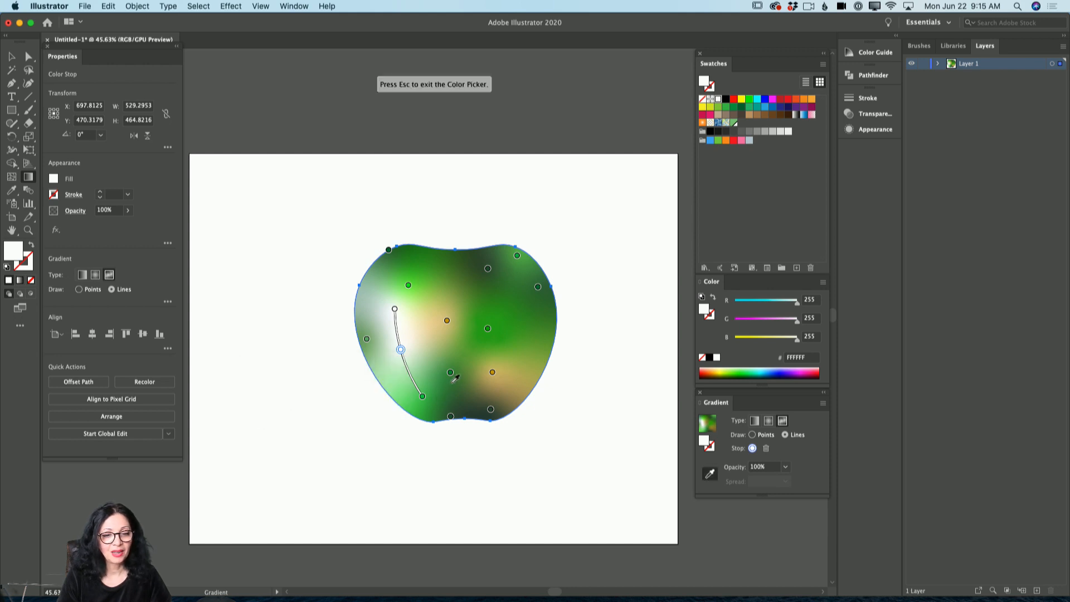
{"action": "left_click", "coordinate": [424, 375]}
{"action": "key", "text": "Escape"}
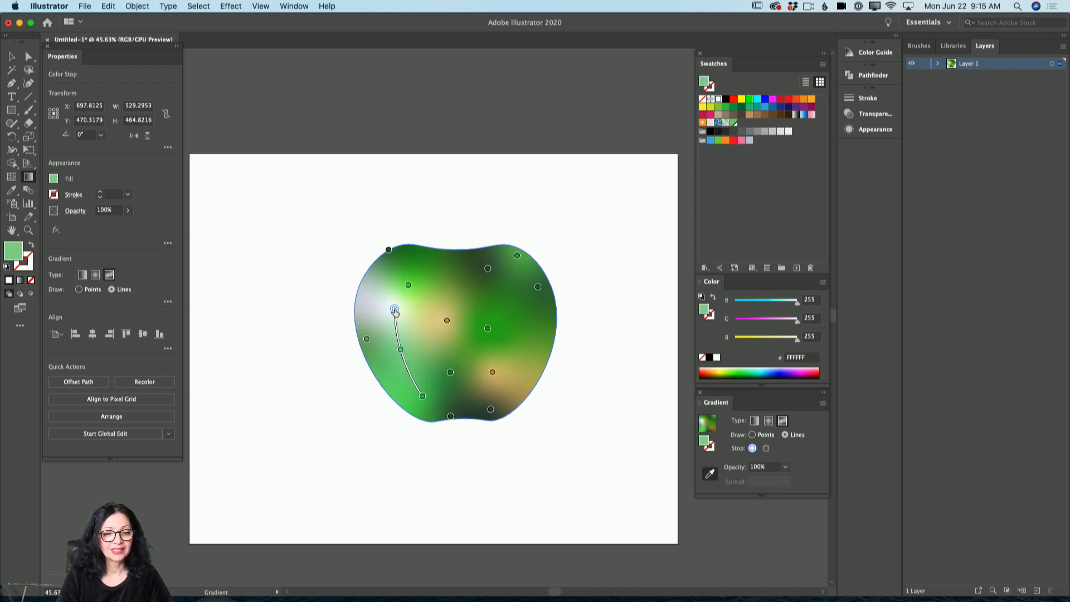
Recolor the gradient line's top stop to light green 6CC477 by sampling the apple between the line and its center.
{"action": "double_click", "coordinate": [394, 309]}
{"action": "left_click", "coordinate": [252, 386]}
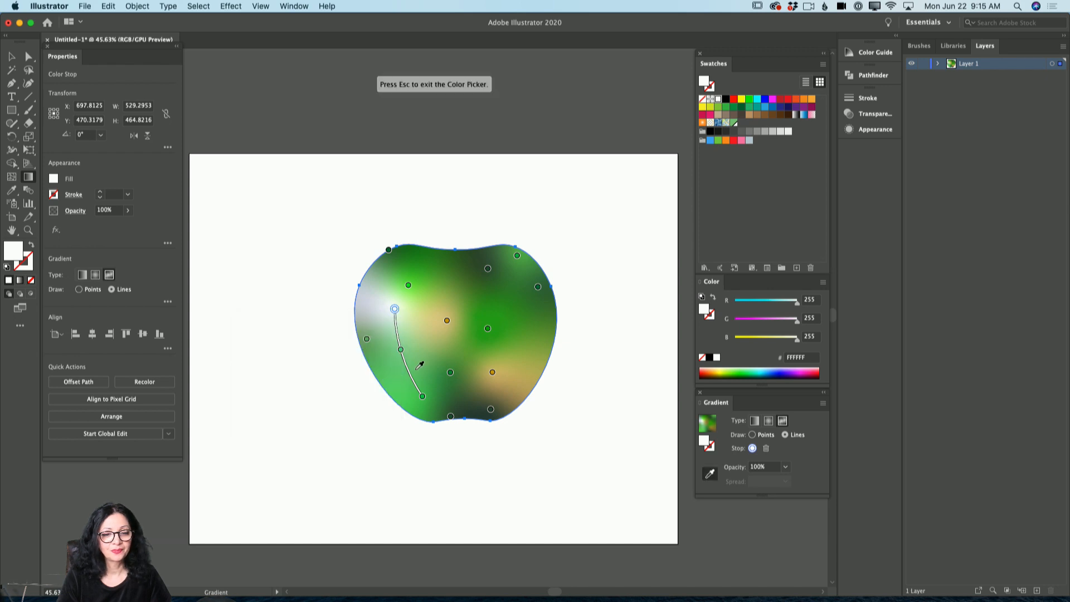
{"action": "left_click", "coordinate": [421, 363]}
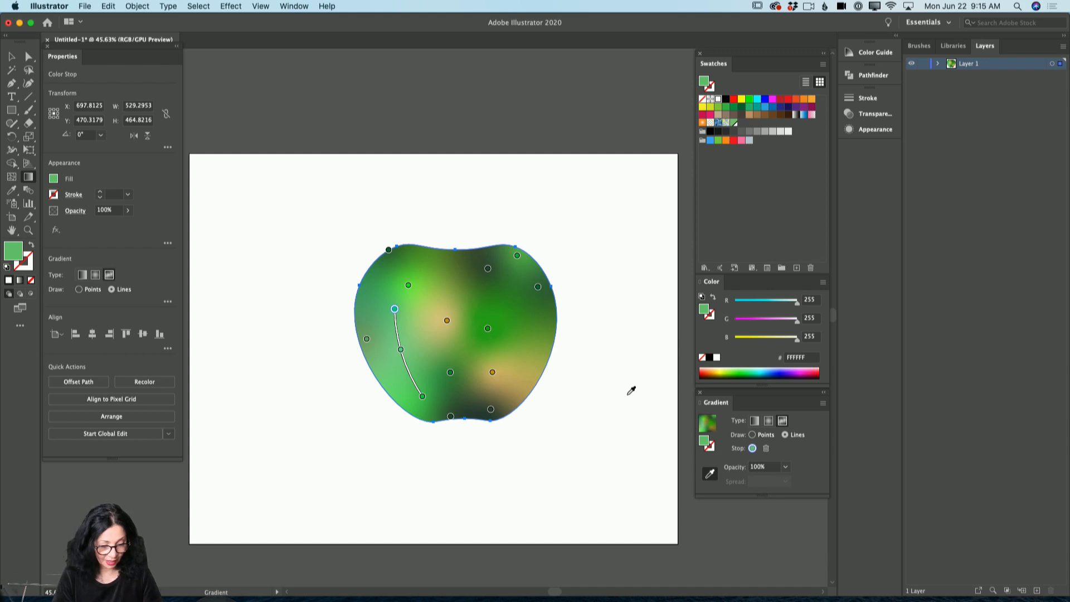
{"action": "key", "text": "Escape"}
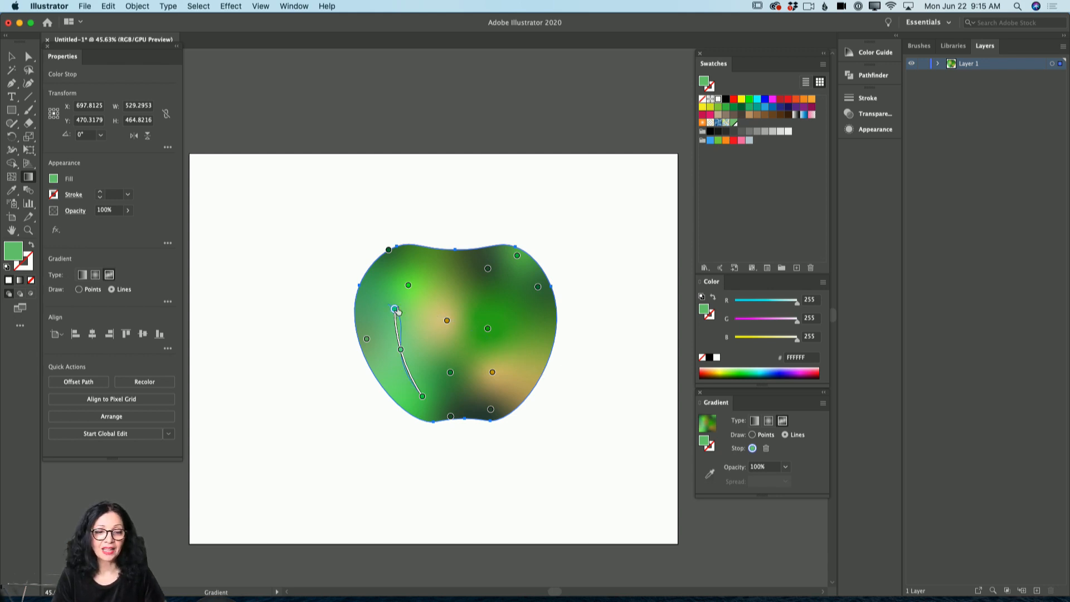
{"action": "double_click", "coordinate": [394, 309]}
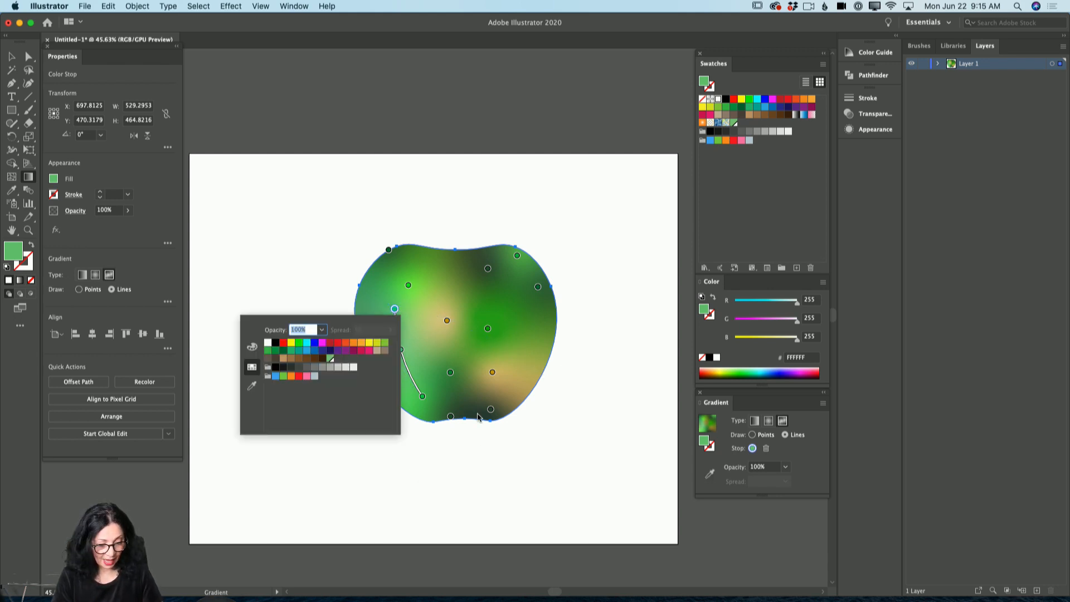
{"action": "left_click", "coordinate": [566, 416]}
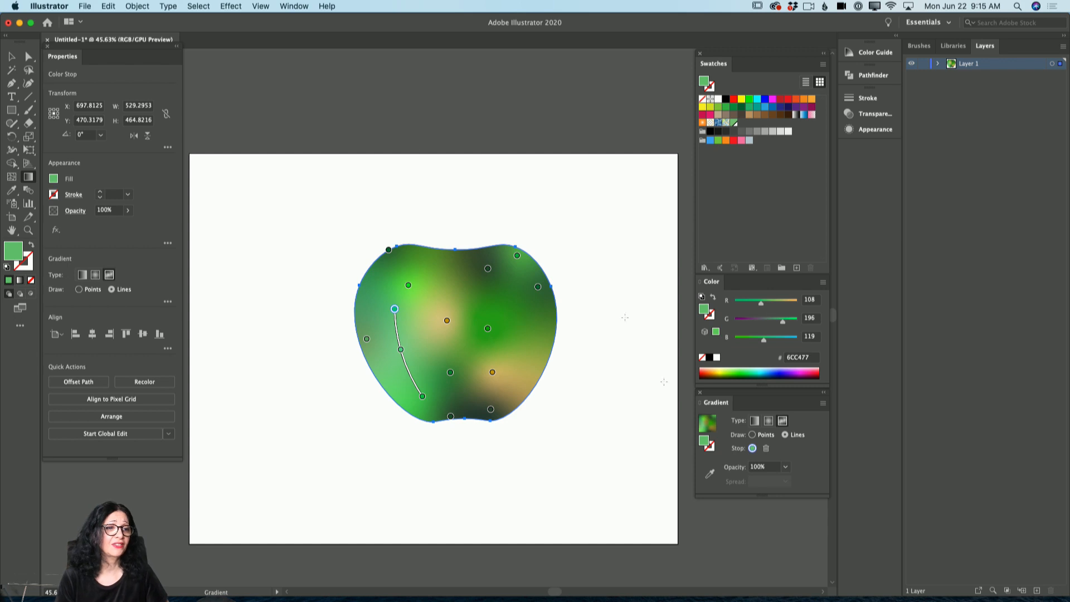
Move the apple straight down about 95 px on the artboard and lock its path inside Layer 1.
{"action": "left_click", "coordinate": [12, 56]}
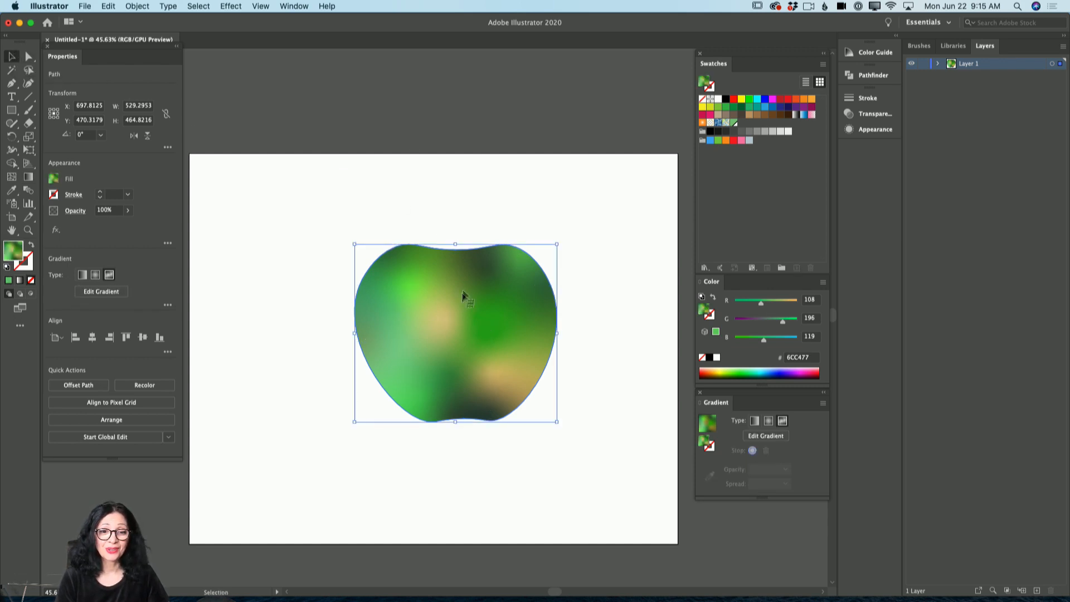
{"action": "left_click_drag", "start_coordinate": [469, 322], "coordinate": [468, 355]}
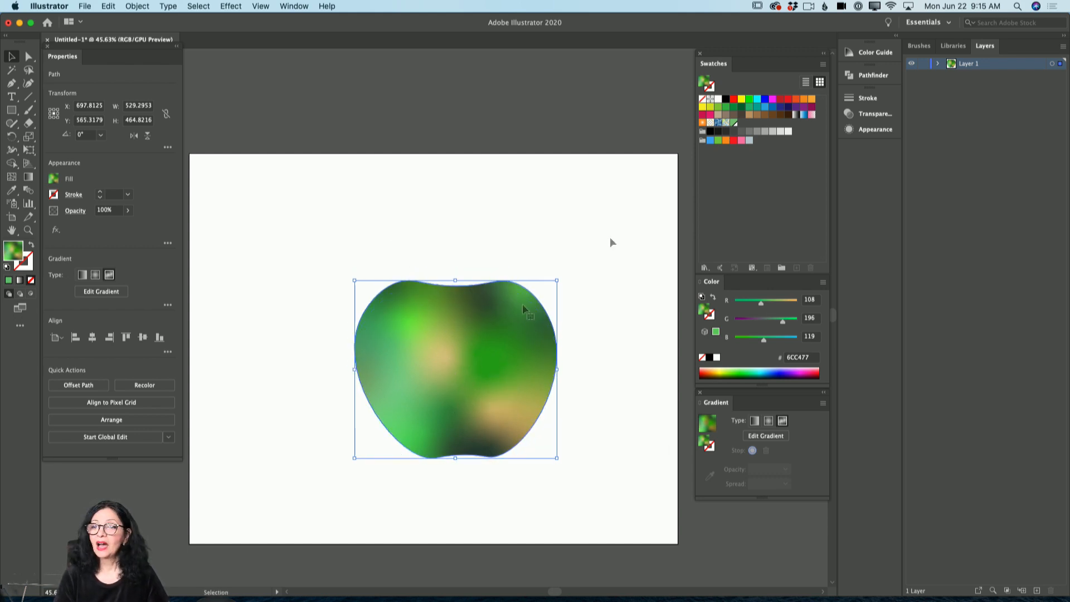
{"action": "left_click", "coordinate": [925, 64]}
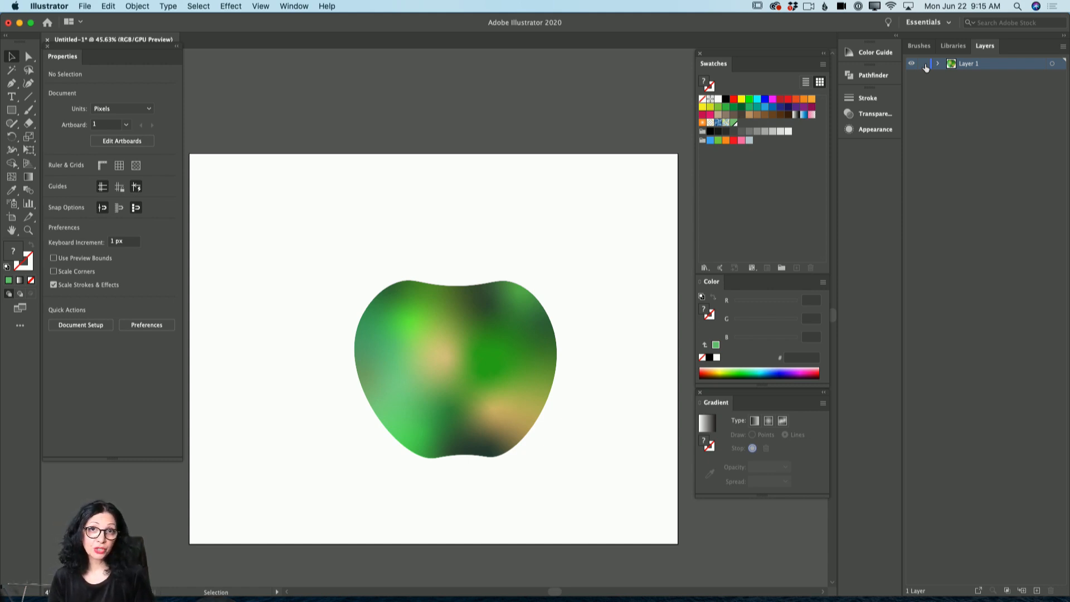
{"action": "left_click", "coordinate": [939, 65]}
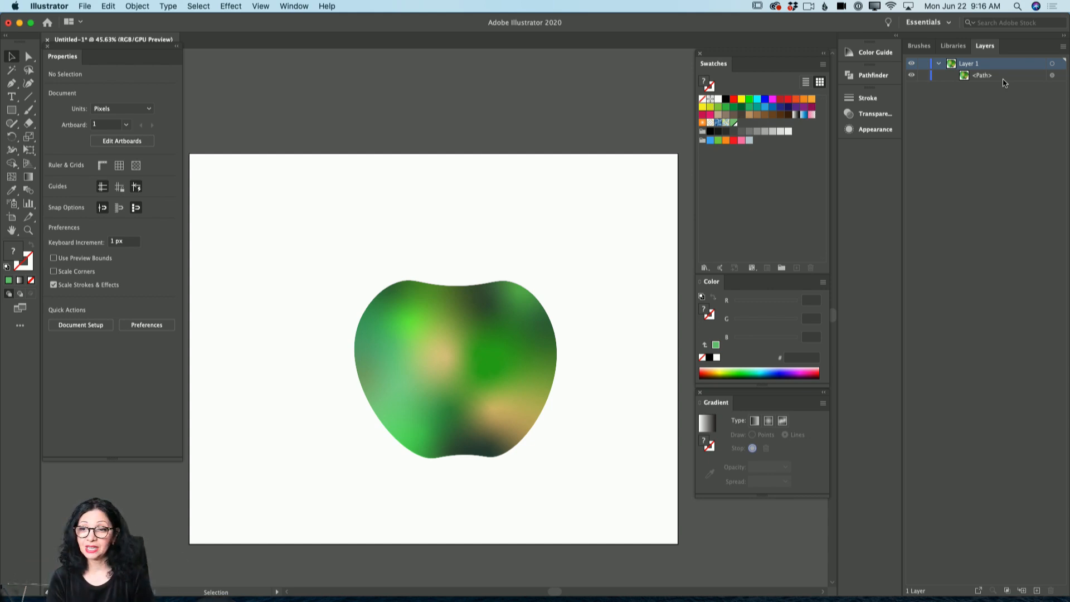
{"action": "left_click", "coordinate": [923, 76]}
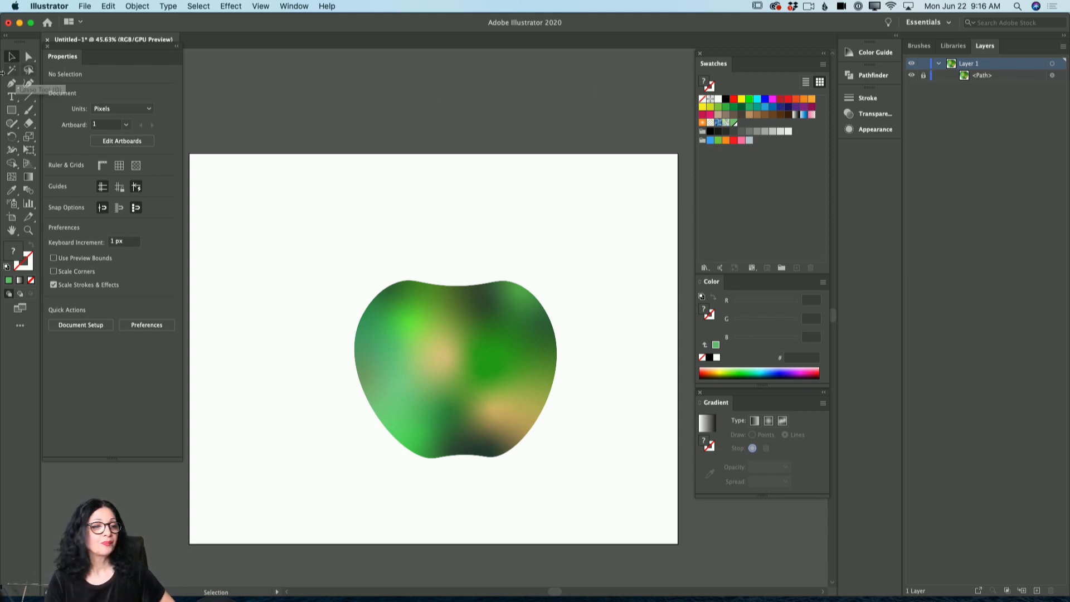
Draw a closed, left-curving stem about 139 by 204 px rising from the apple's top dip with the Curvature tool.
{"action": "left_click", "coordinate": [29, 84]}
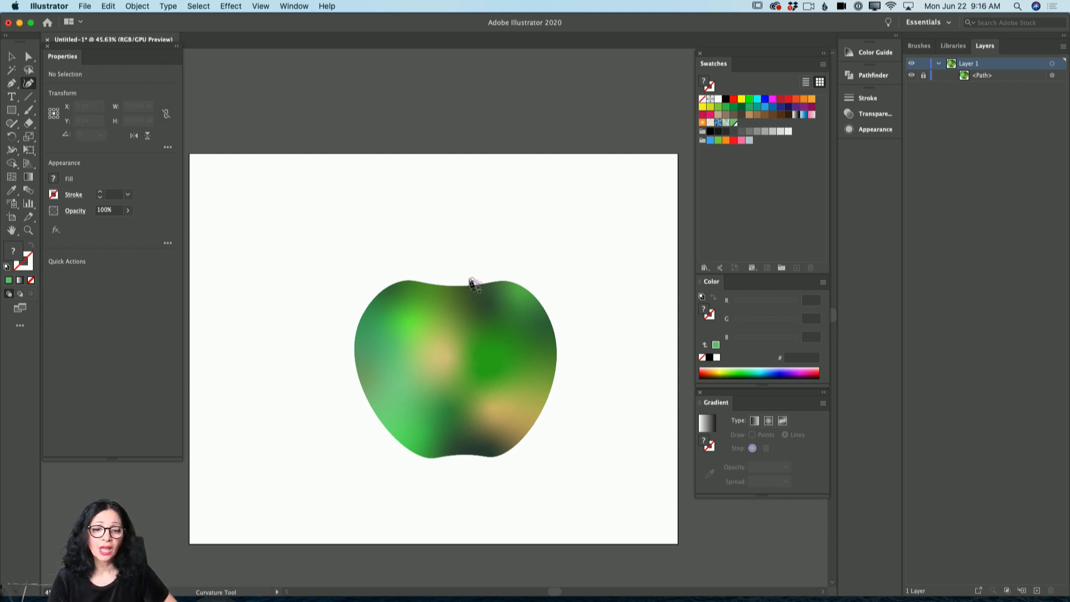
{"action": "left_click", "coordinate": [418, 231]}
{"action": "left_click", "coordinate": [437, 248]}
{"action": "left_click", "coordinate": [451, 286]}
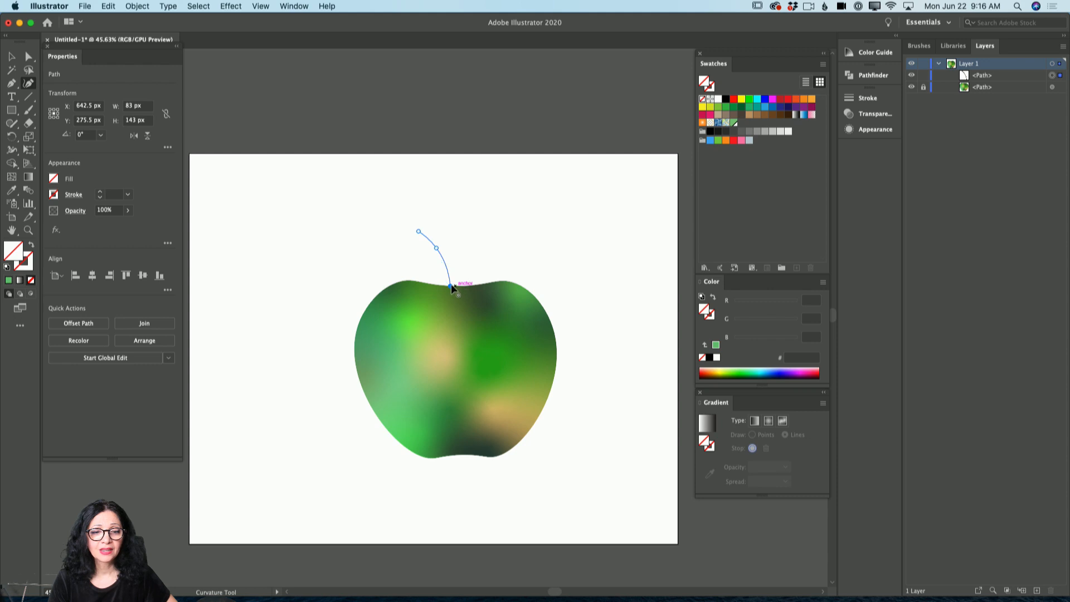
{"action": "left_click", "coordinate": [458, 286]}
{"action": "left_click", "coordinate": [466, 286]}
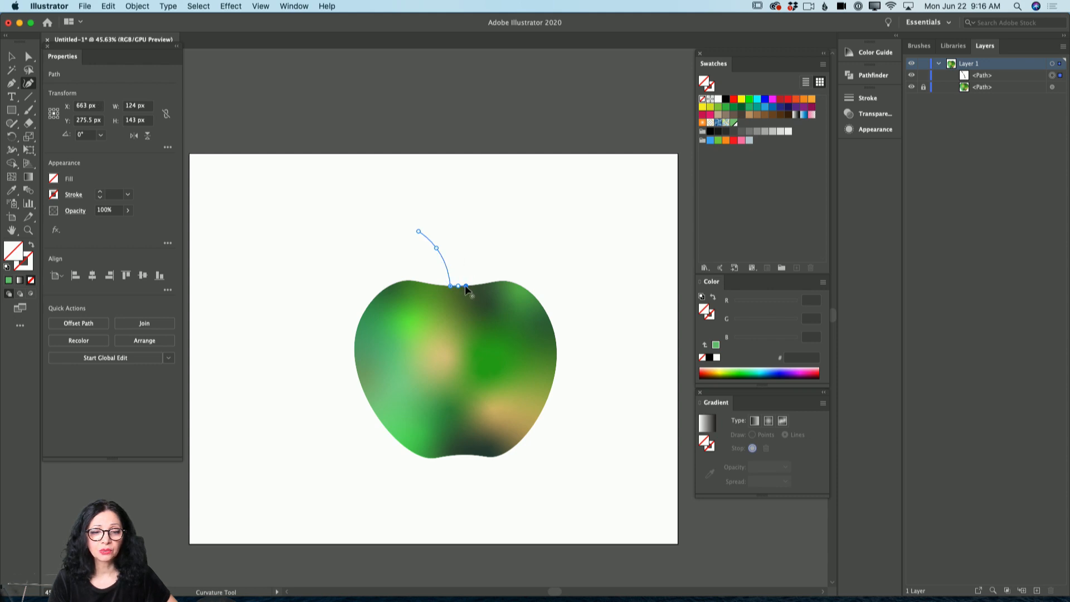
{"action": "left_click", "coordinate": [449, 243]}
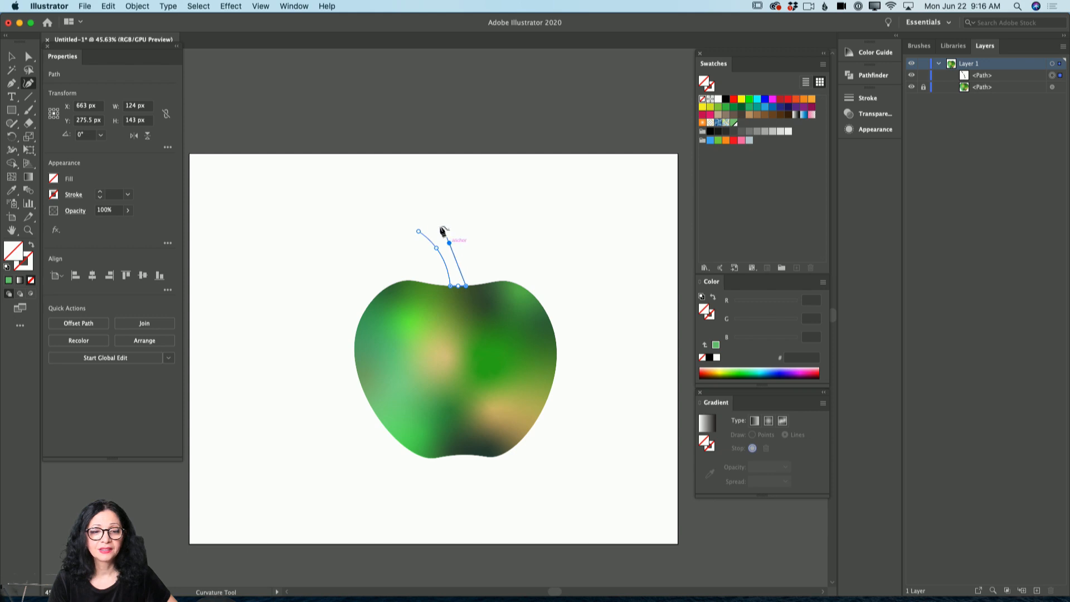
{"action": "left_click", "coordinate": [414, 209]}
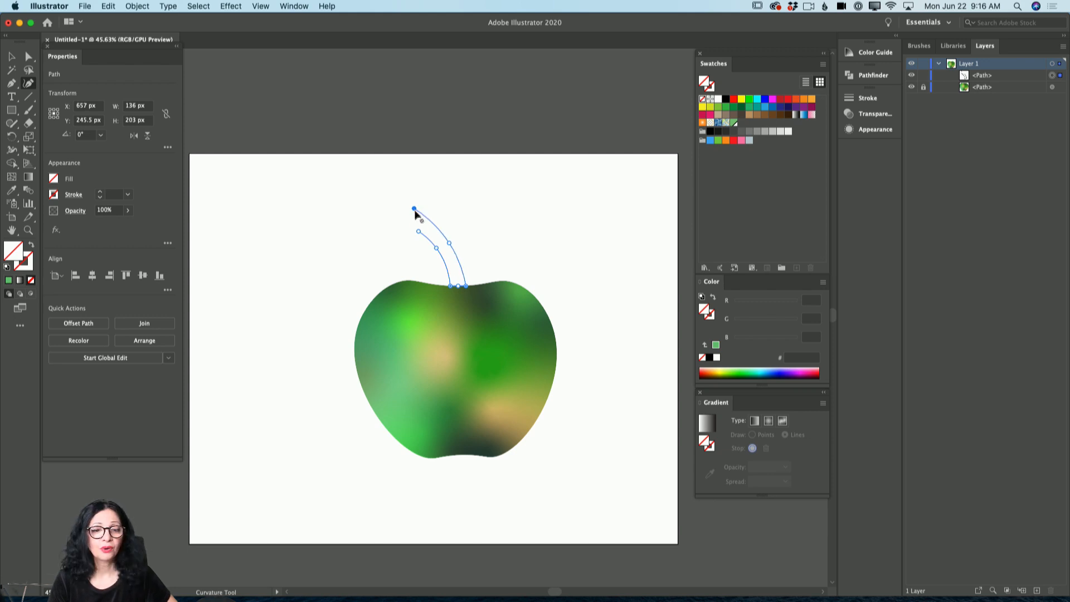
{"action": "left_click", "coordinate": [419, 232]}
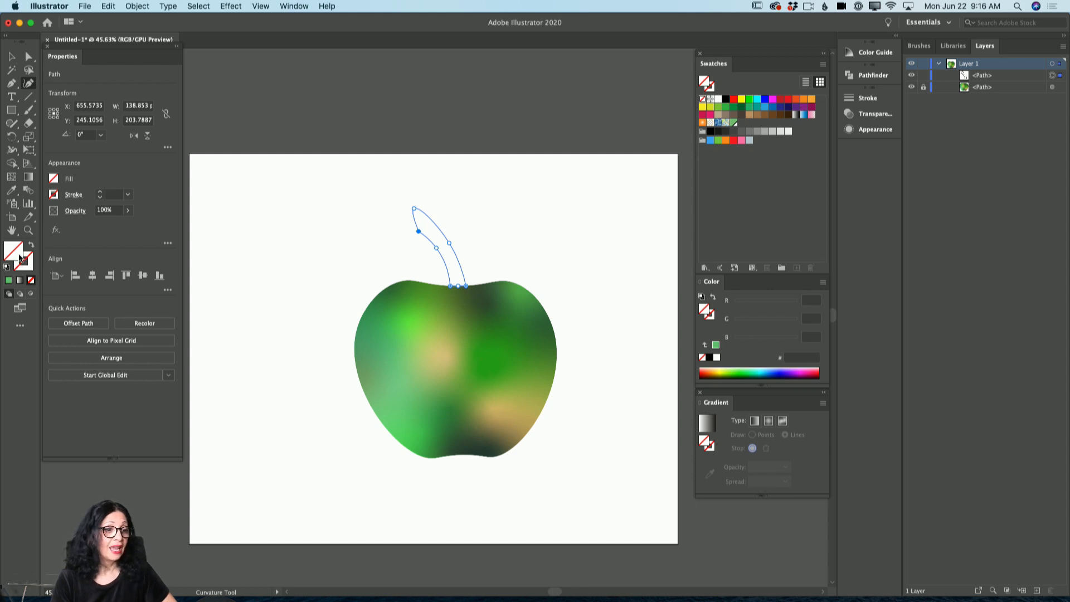
Fill the stem with dark brown 5E3104.
{"action": "double_click", "coordinate": [21, 258]}
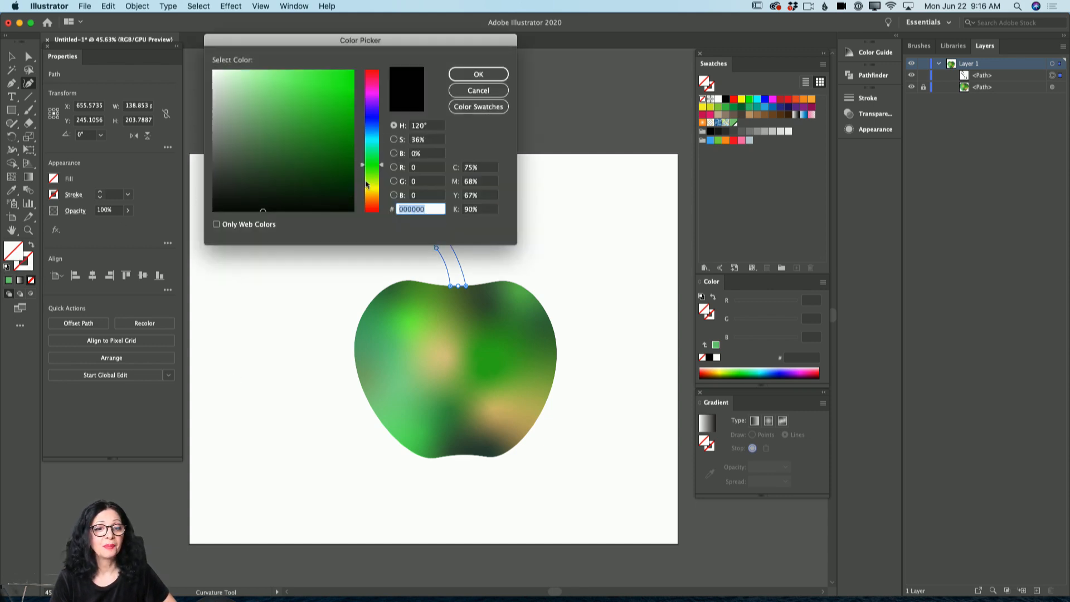
{"action": "left_click_drag", "start_coordinate": [377, 192], "coordinate": [376, 200]}
{"action": "left_click_drag", "start_coordinate": [349, 146], "coordinate": [349, 159]}
{"action": "left_click", "coordinate": [477, 74]}
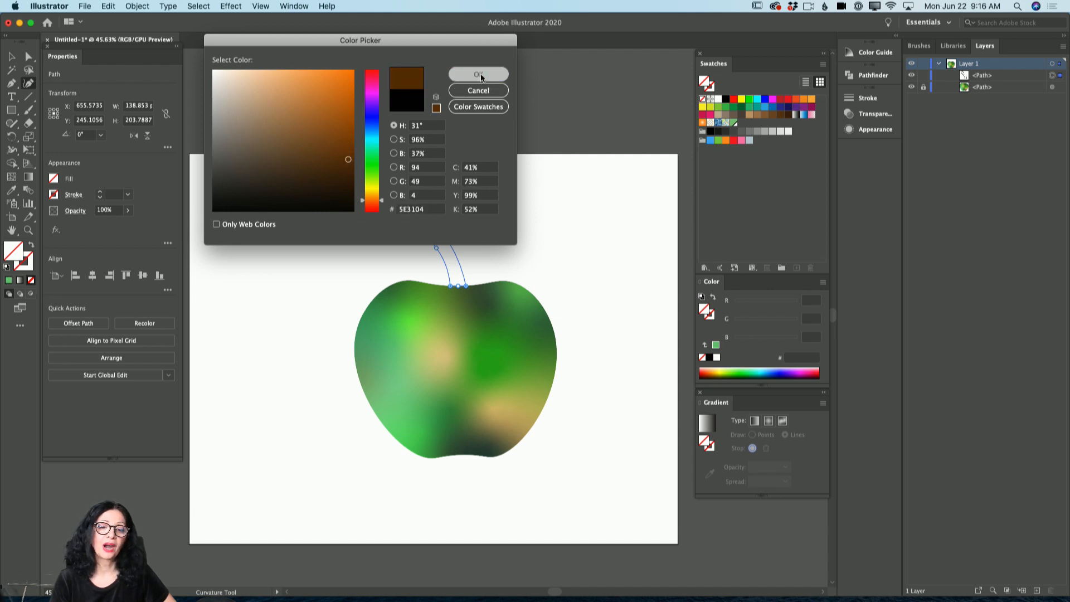
Slim the stem's upper part by moving the curve points on its left edge slightly toward the right edge and tip.
{"action": "left_click", "coordinate": [28, 230]}
{"action": "left_click_drag", "start_coordinate": [474, 254], "coordinate": [497, 278]}
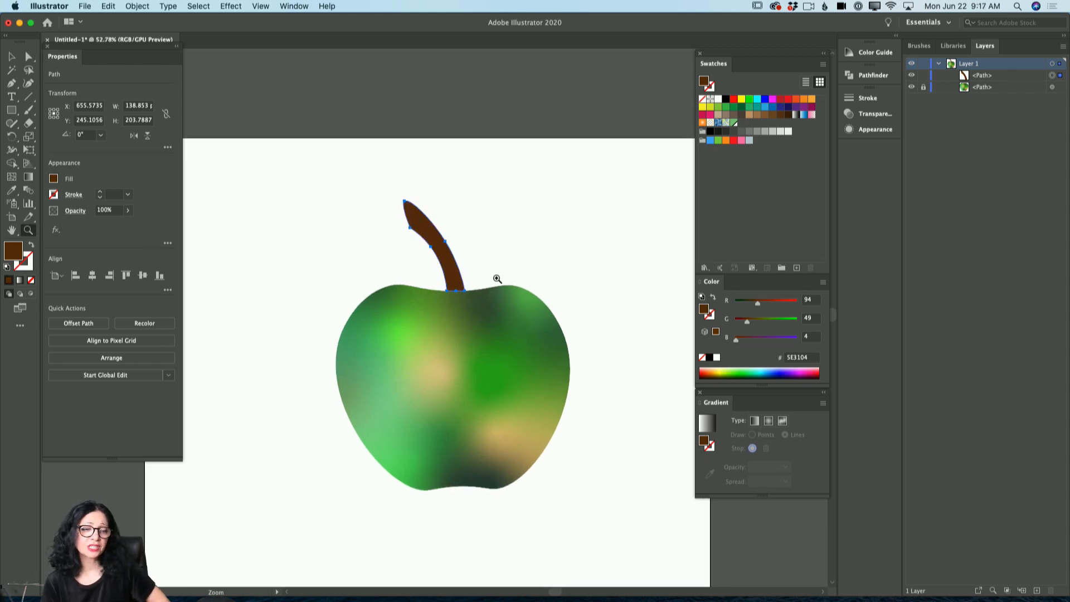
{"action": "left_click", "coordinate": [29, 83]}
{"action": "left_click_drag", "start_coordinate": [437, 252], "coordinate": [408, 221]}
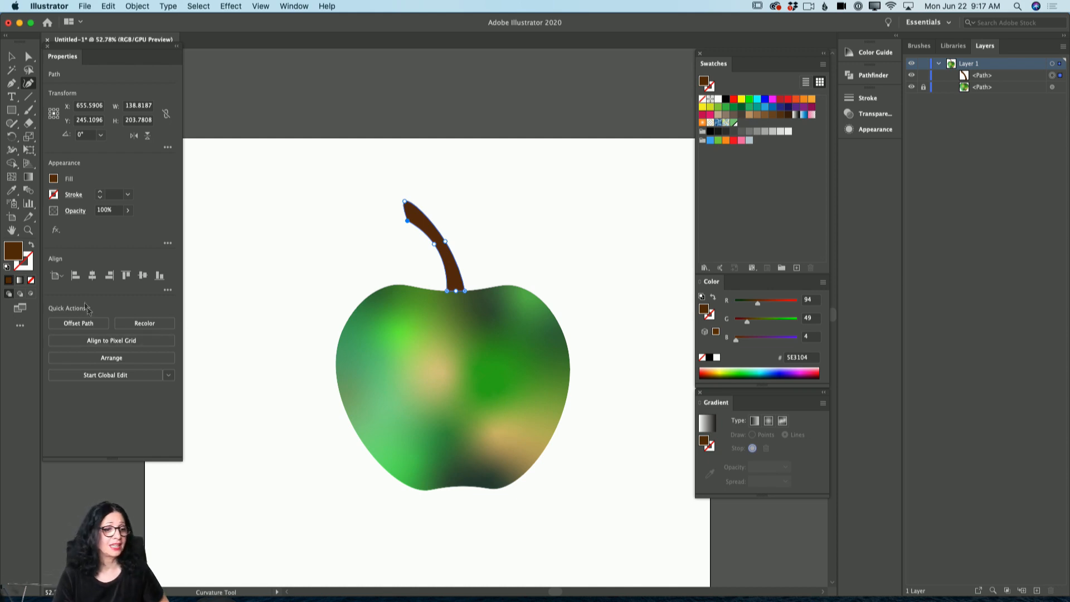
Replace the stem's solid fill with a freeform gradient in Lines mode.
{"action": "left_click", "coordinate": [20, 281]}
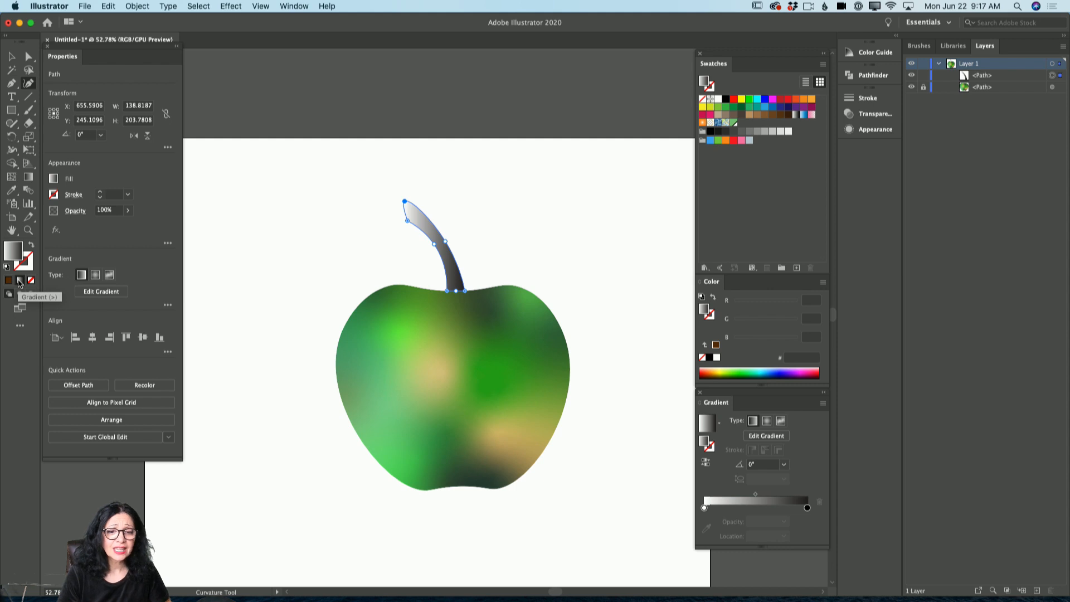
{"action": "left_click", "coordinate": [110, 275]}
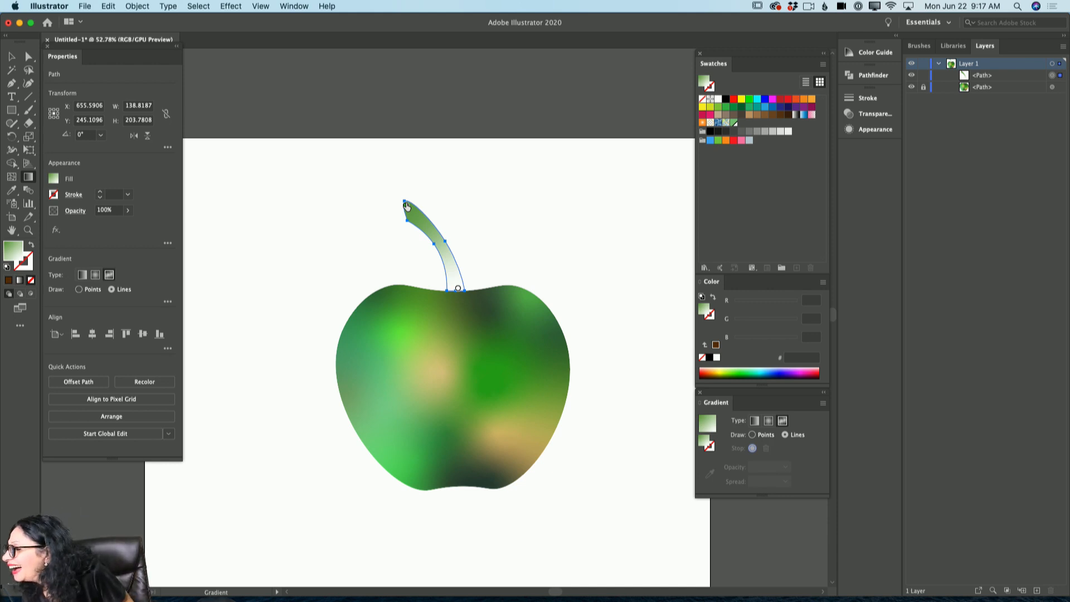
{"action": "left_click_drag", "start_coordinate": [407, 207], "coordinate": [428, 230]}
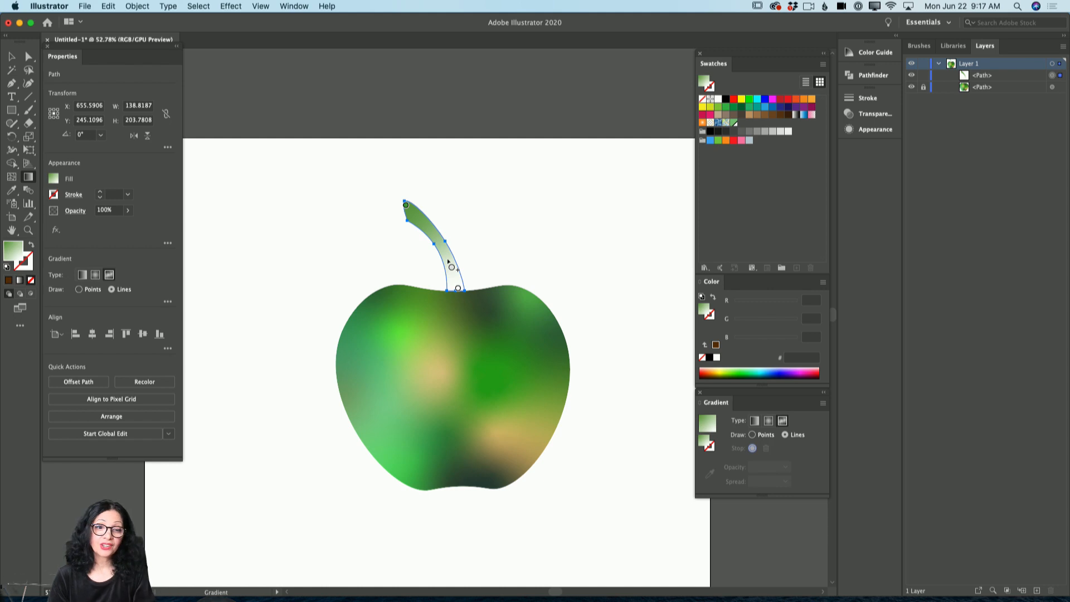
Set the freeform gradient's color stop at the stem's base to brown 663903.
{"action": "left_click", "coordinate": [458, 289]}
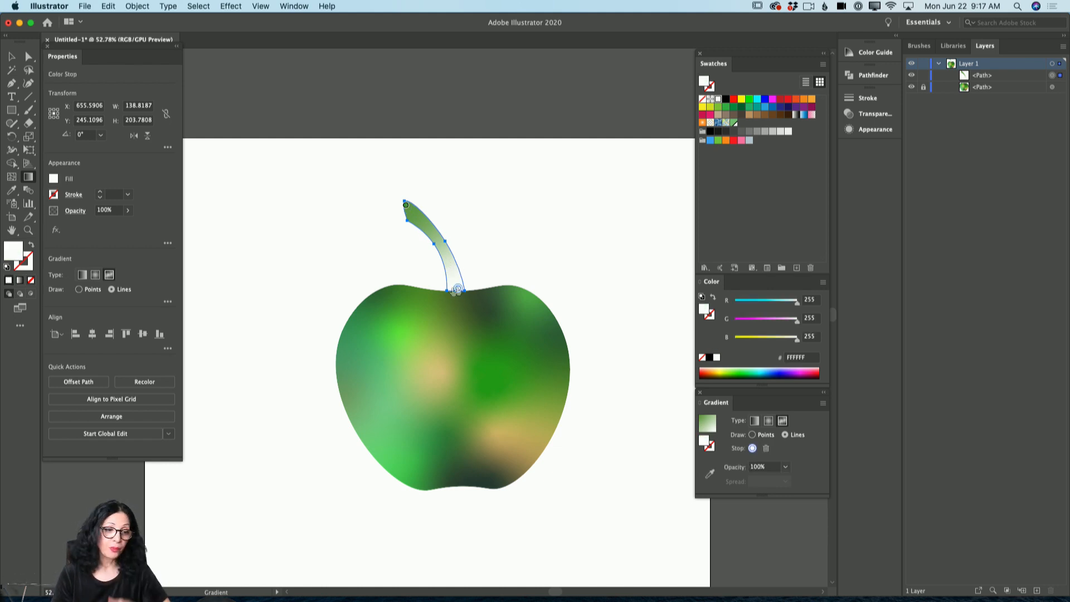
{"action": "double_click", "coordinate": [13, 253]}
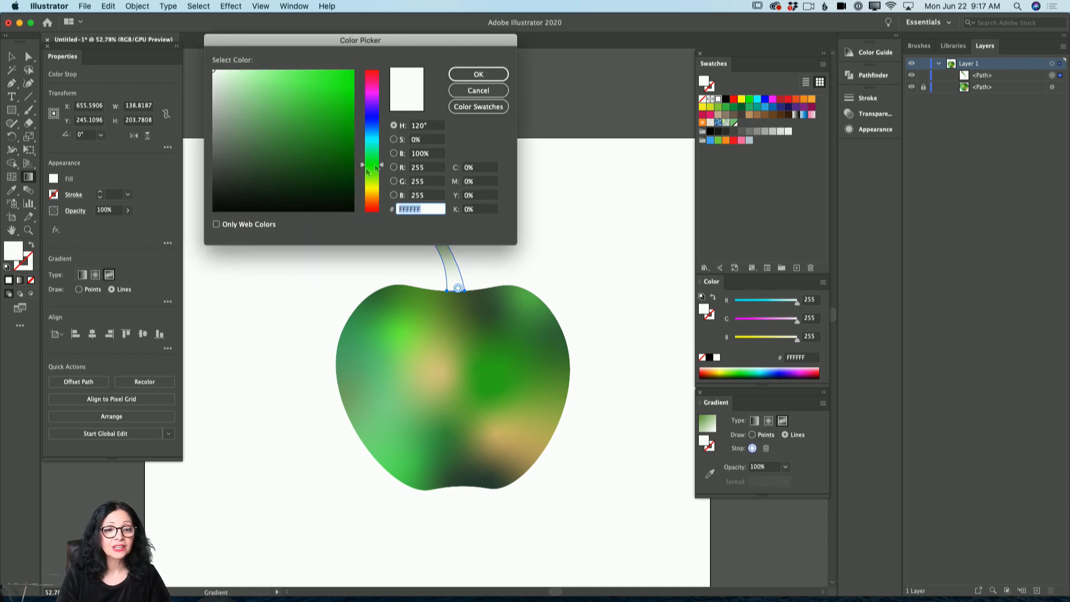
{"action": "left_click_drag", "start_coordinate": [377, 190], "coordinate": [373, 200]}
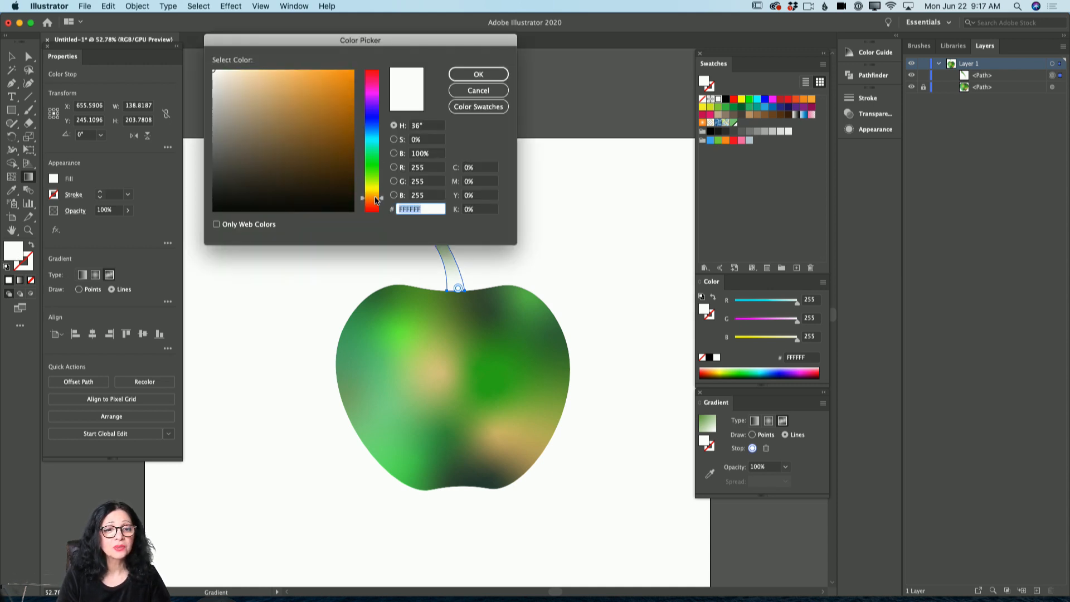
{"action": "left_click_drag", "start_coordinate": [349, 149], "coordinate": [349, 158]}
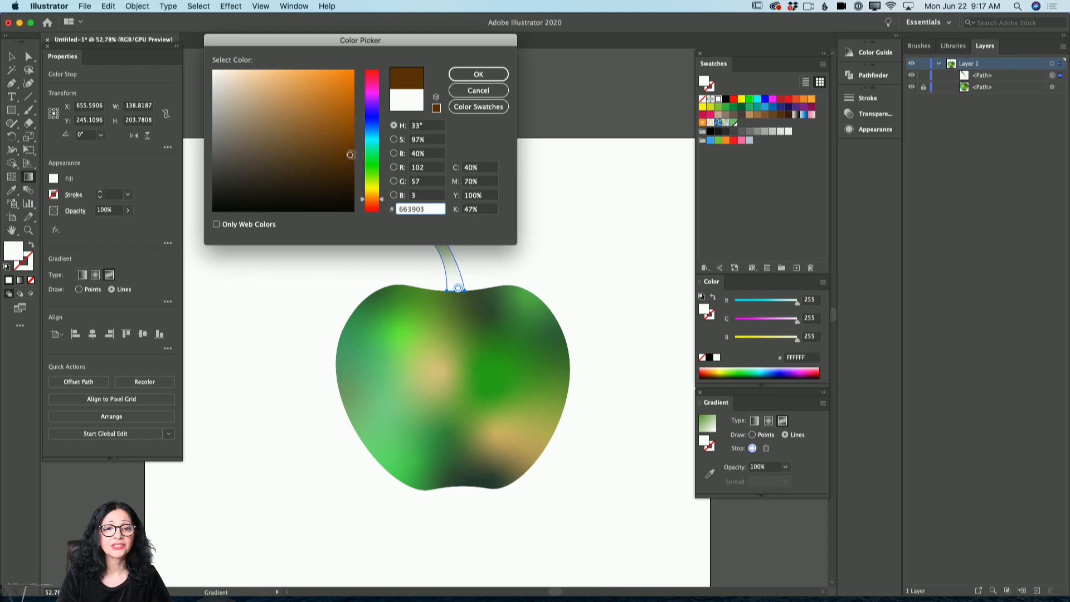
{"action": "left_click", "coordinate": [492, 77]}
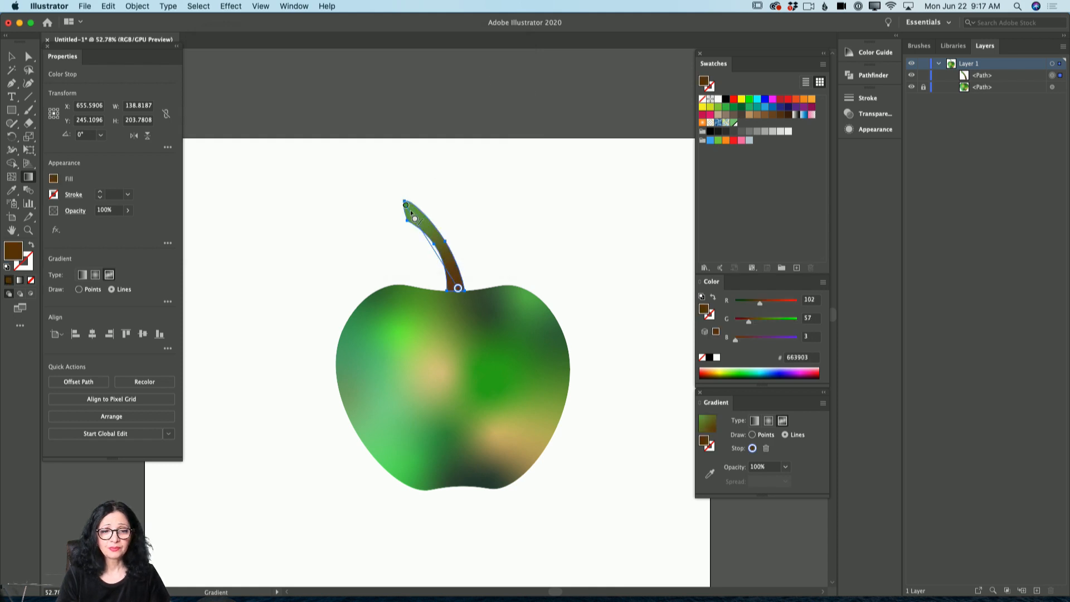
Switch the stem's gradient to Points mode and recolor the stop at its tip with the dark brown swatch 42210B.
{"action": "left_click", "coordinate": [406, 205]}
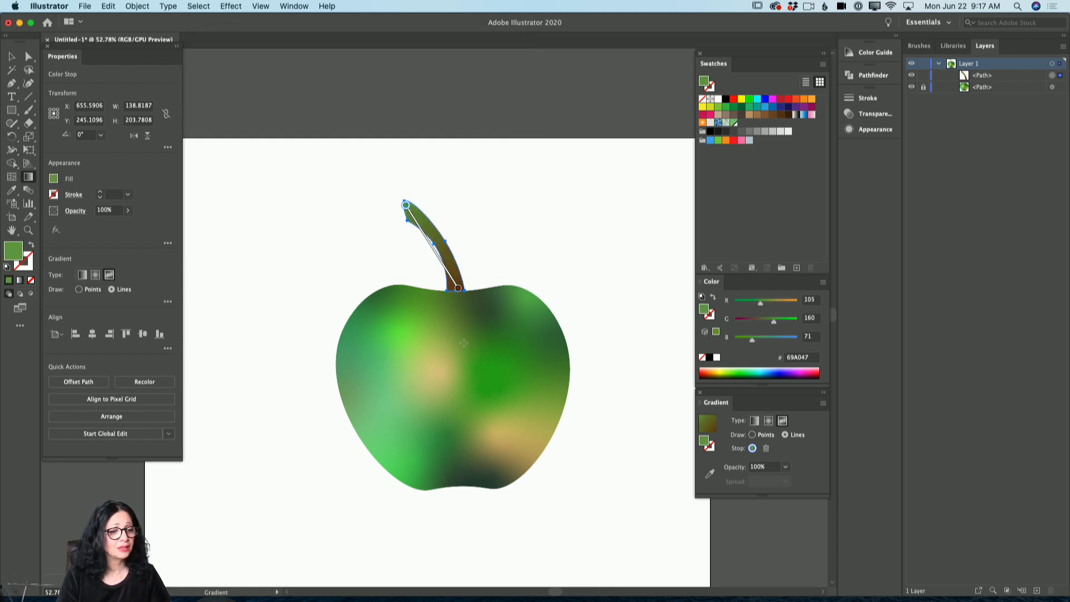
{"action": "left_click", "coordinate": [80, 290]}
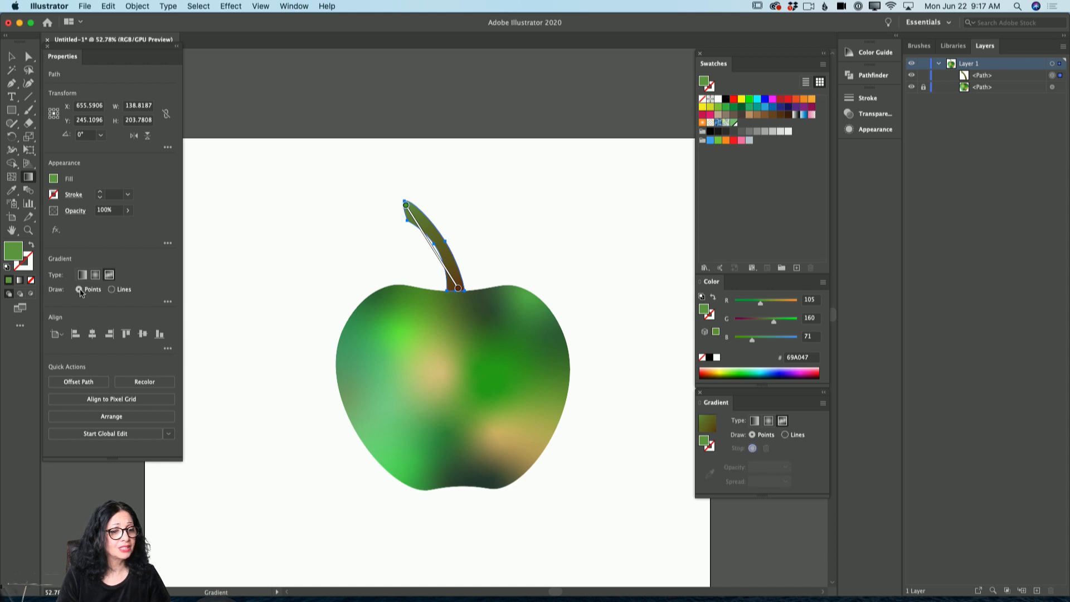
{"action": "left_click", "coordinate": [405, 205]}
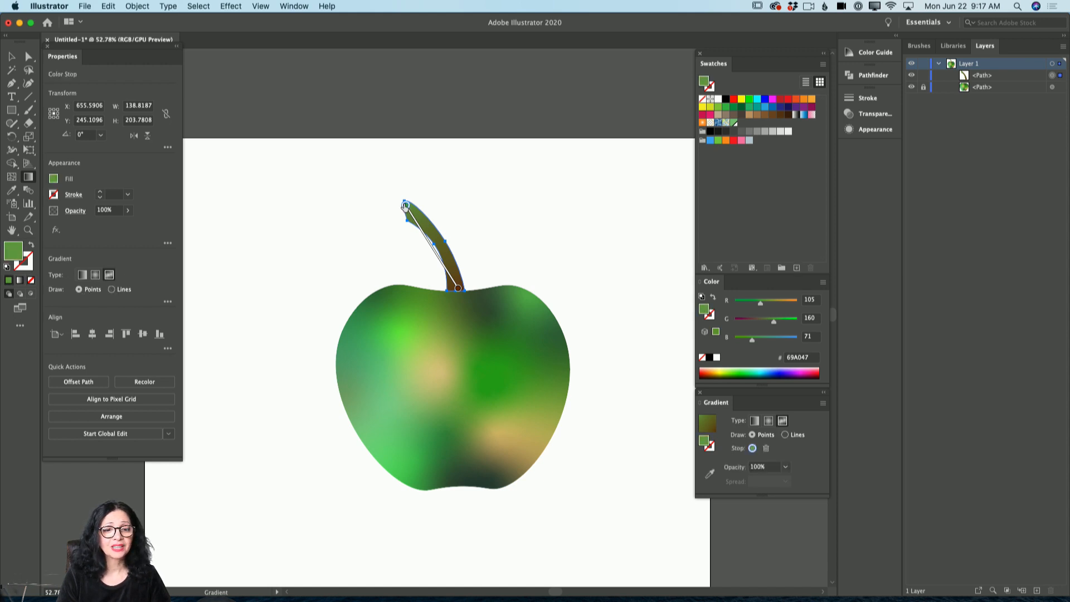
{"action": "double_click", "coordinate": [406, 206]}
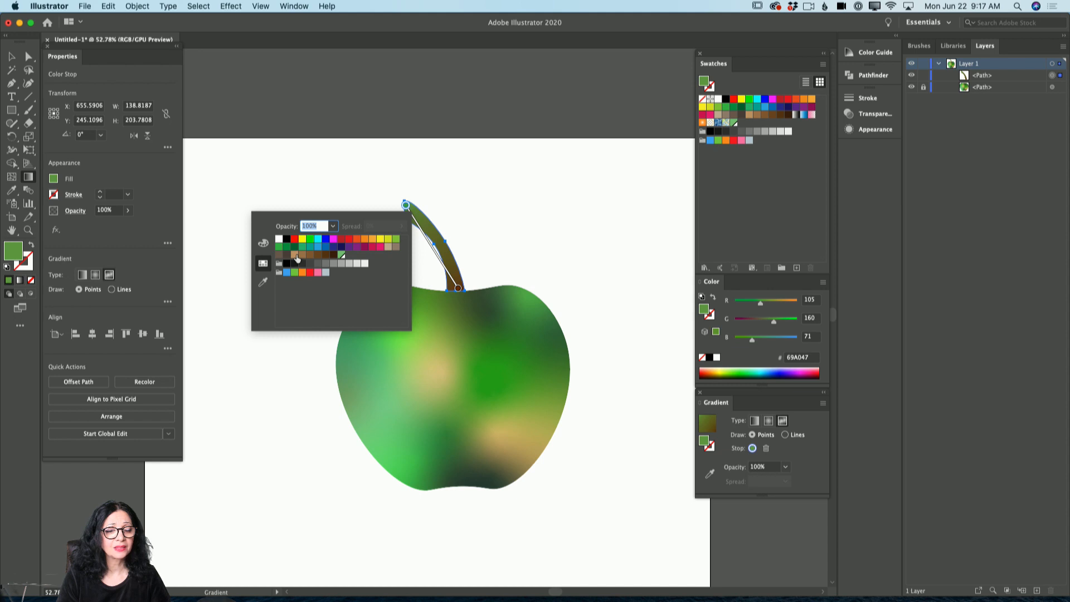
{"action": "left_click", "coordinate": [333, 255]}
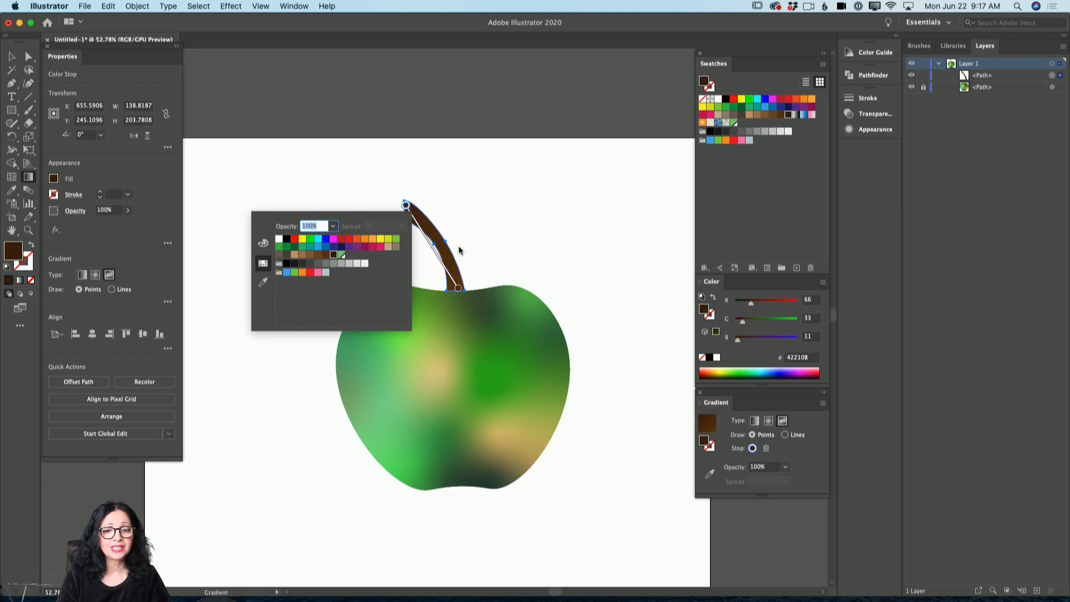
{"action": "left_click", "coordinate": [449, 265]}
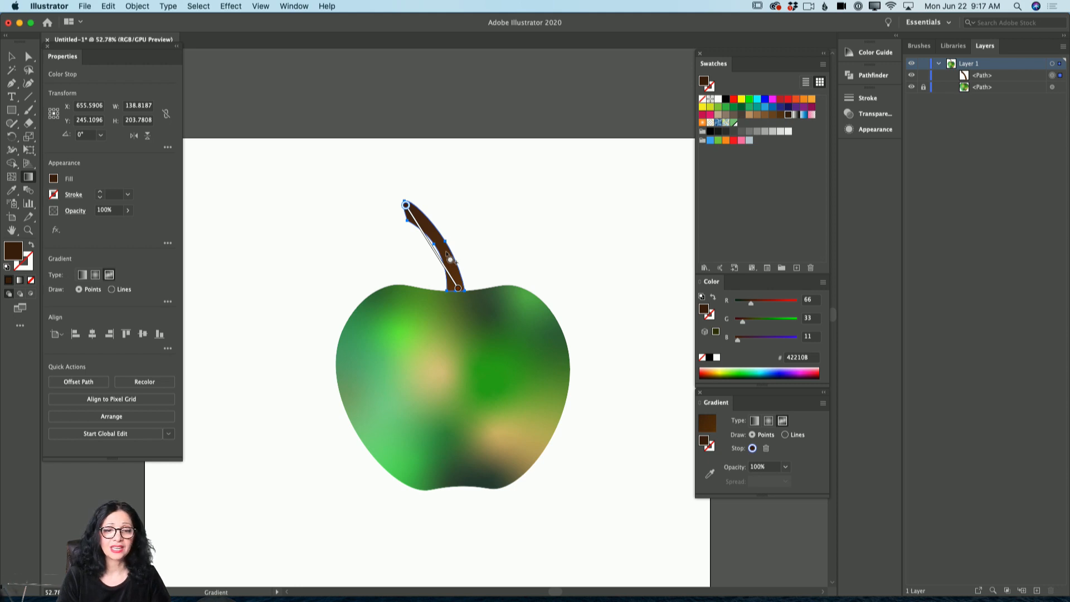
Add a gradient point about midway along the stem and color it light reddish brown B76B41.
{"action": "left_click", "coordinate": [445, 253]}
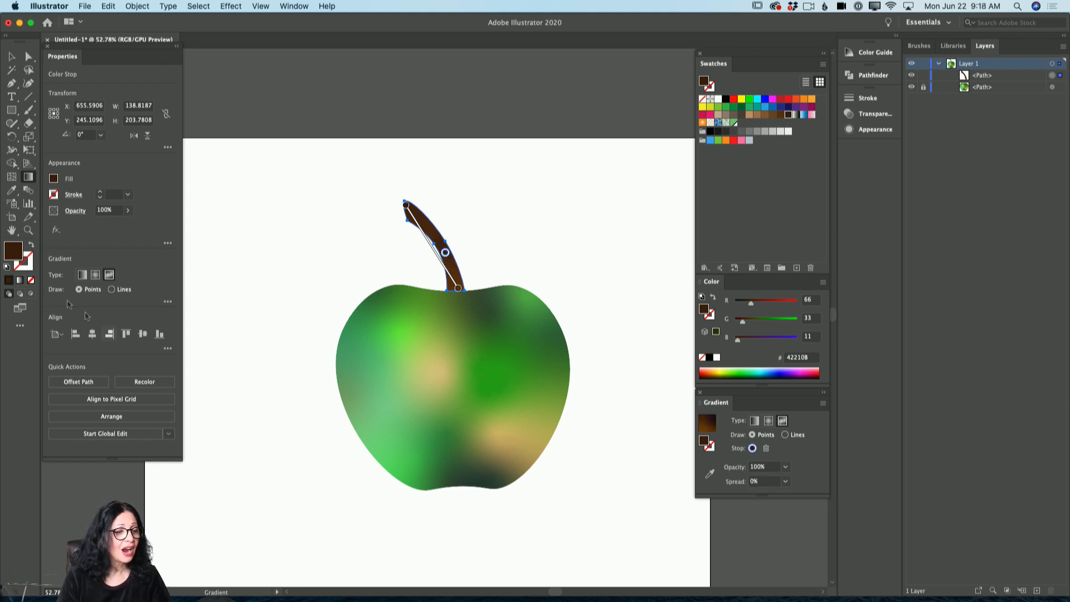
{"action": "double_click", "coordinate": [13, 253]}
{"action": "left_click_drag", "start_coordinate": [324, 134], "coordinate": [306, 108]}
{"action": "left_click", "coordinate": [478, 74]}
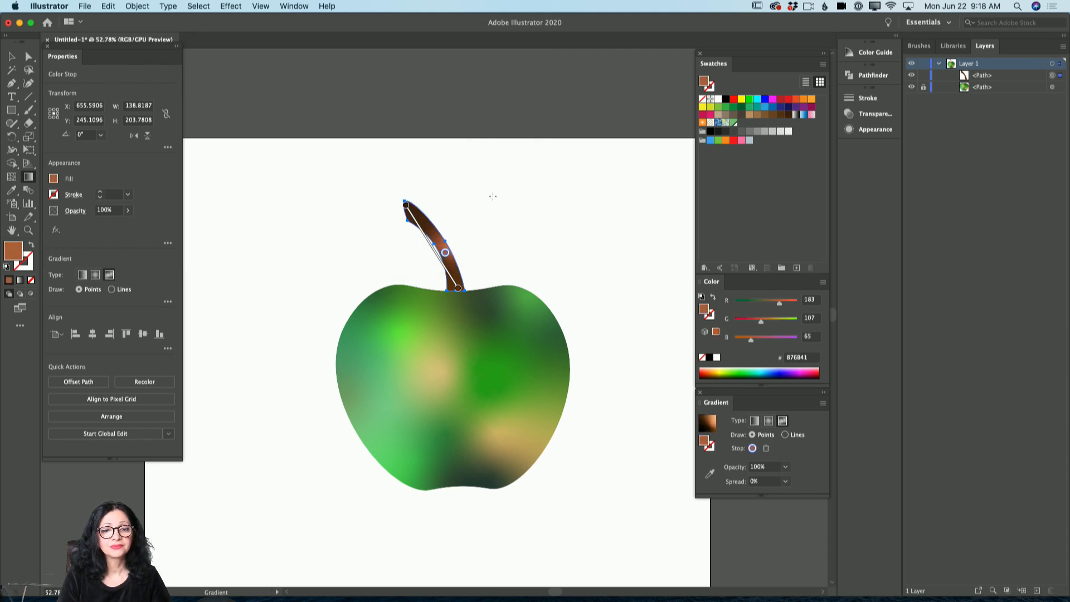
Move the light brown gradient point up the stem to just below the tip, then deselect the stem.
{"action": "left_click_drag", "start_coordinate": [445, 252], "coordinate": [412, 221]}
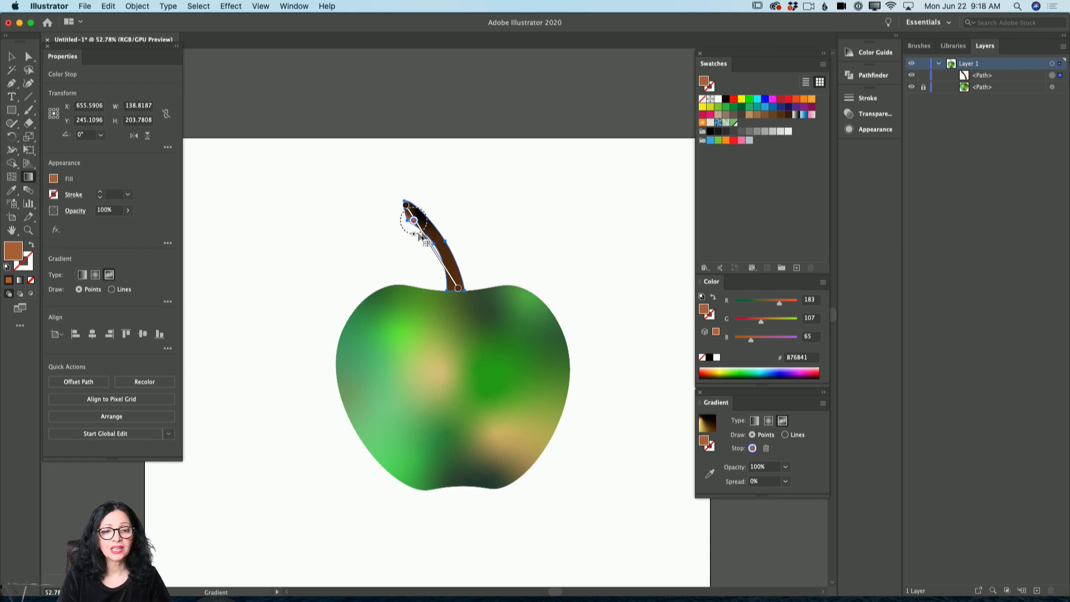
{"action": "left_click_drag", "start_coordinate": [413, 222], "coordinate": [422, 222]}
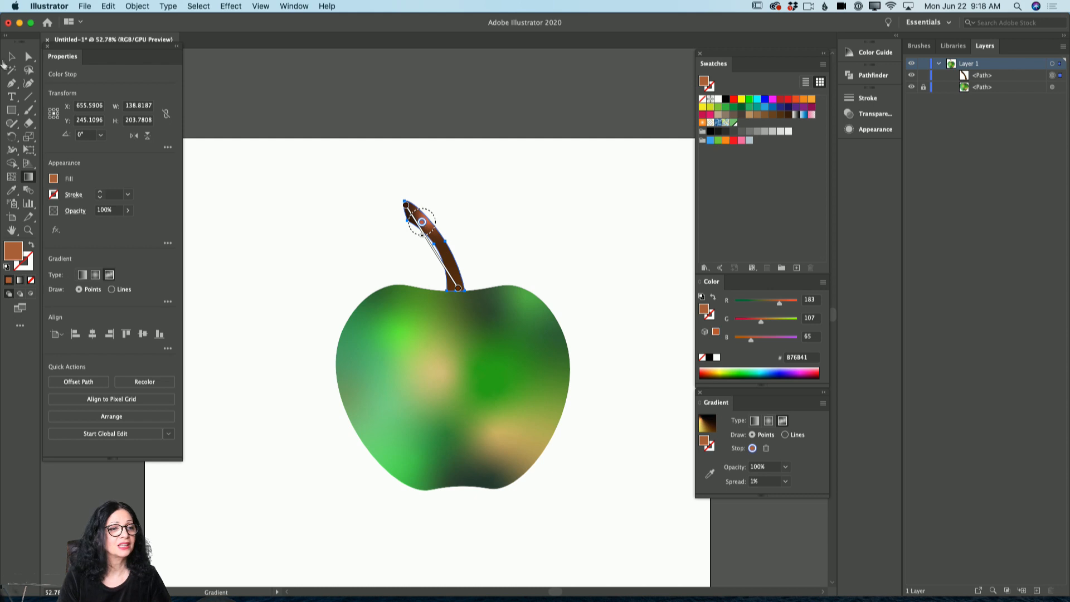
{"action": "key", "text": "v"}
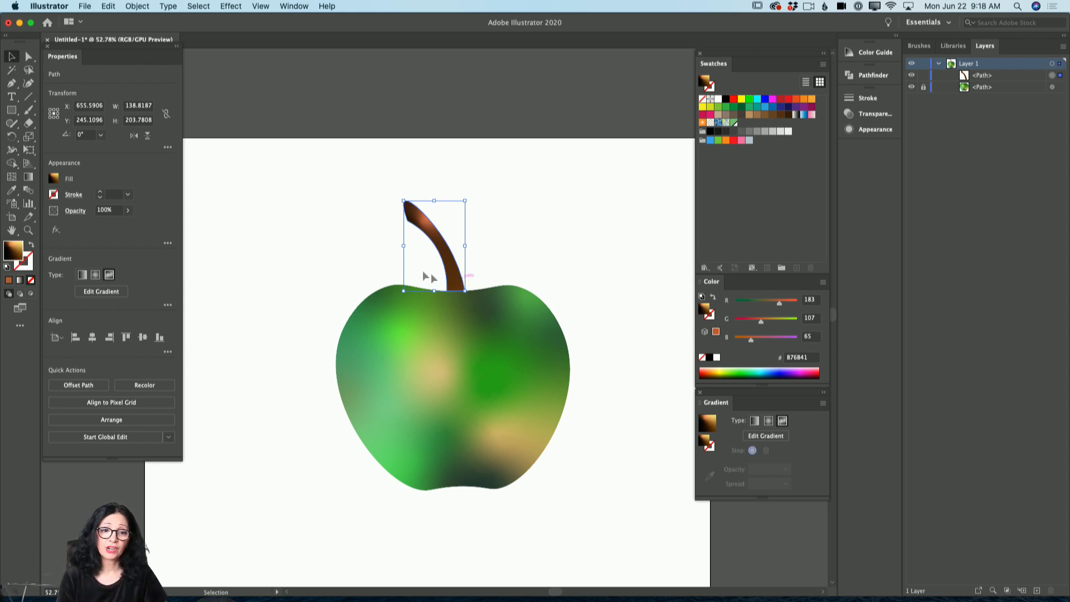
{"action": "left_click", "coordinate": [326, 197]}
Reselect the stem and examine its freeform gradient stops, drawing modes and additional gradient options.
{"action": "scroll", "coordinate": [326, 196], "scroll_direction": "up", "scroll_amount": 1}
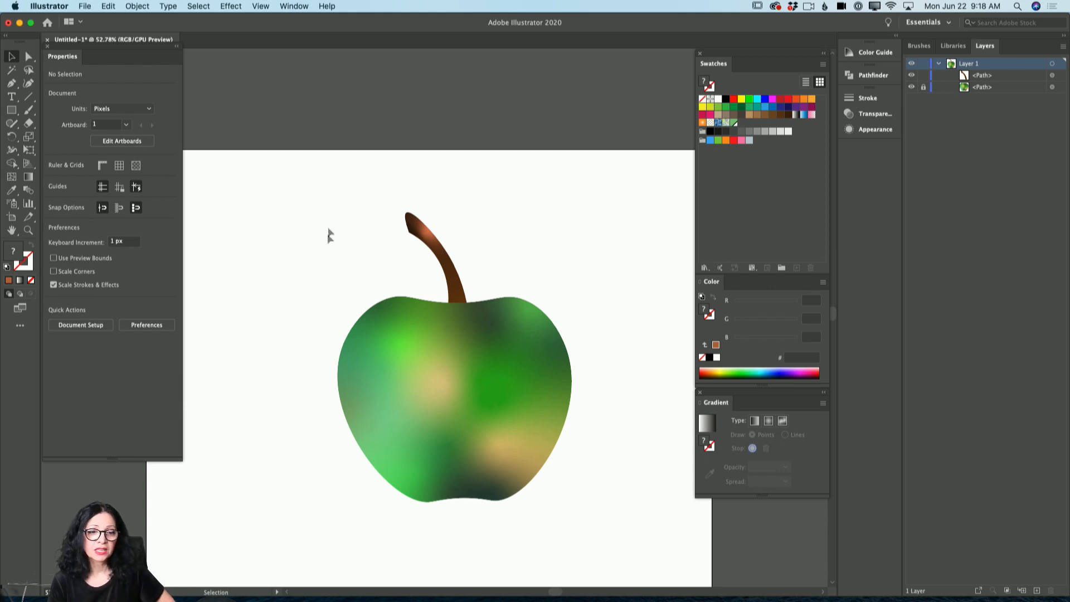
{"action": "scroll", "coordinate": [328, 243], "scroll_direction": "down", "scroll_amount": 5}
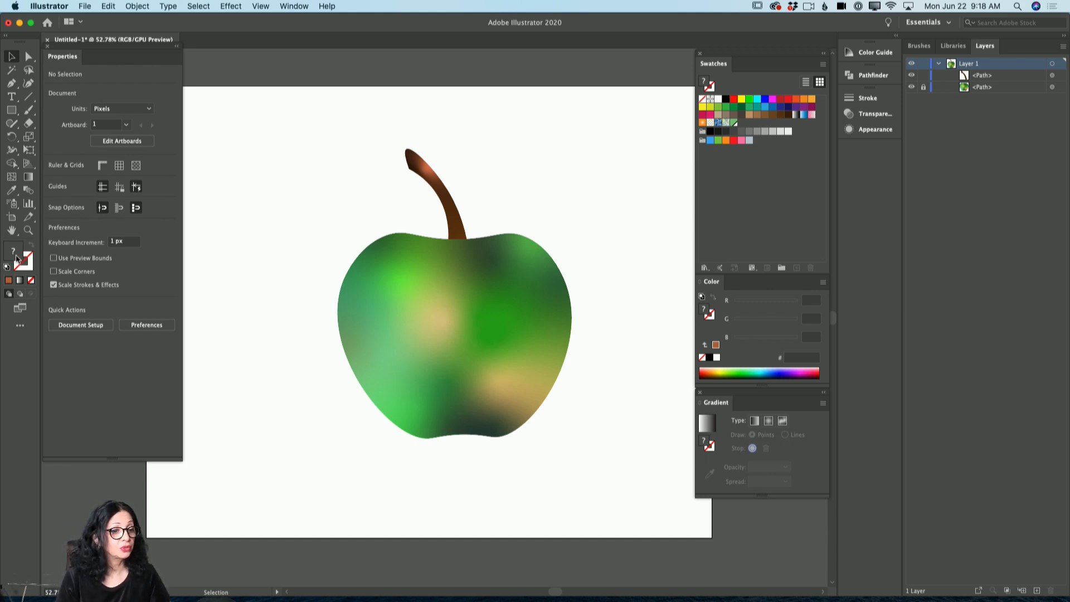
{"action": "left_click", "coordinate": [453, 231]}
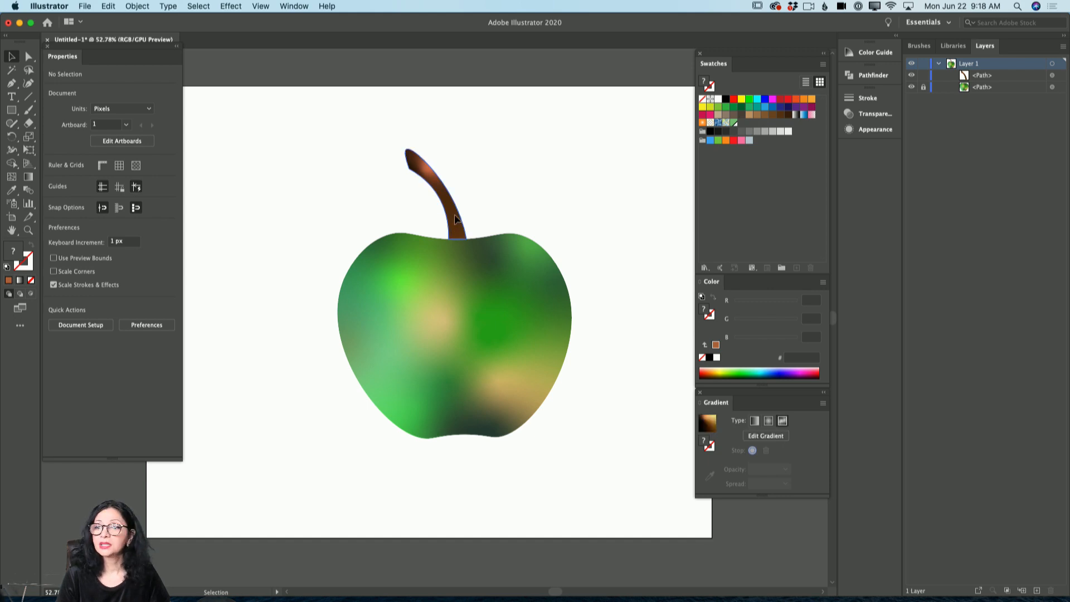
{"action": "left_click", "coordinate": [456, 221]}
{"action": "left_click", "coordinate": [1003, 78]}
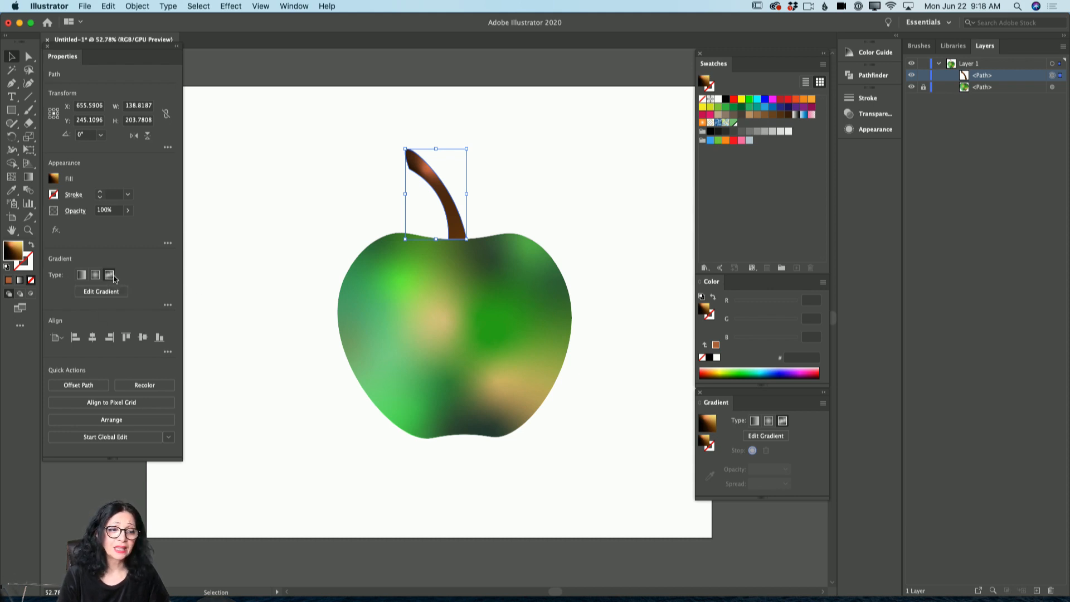
{"action": "left_click", "coordinate": [102, 292]}
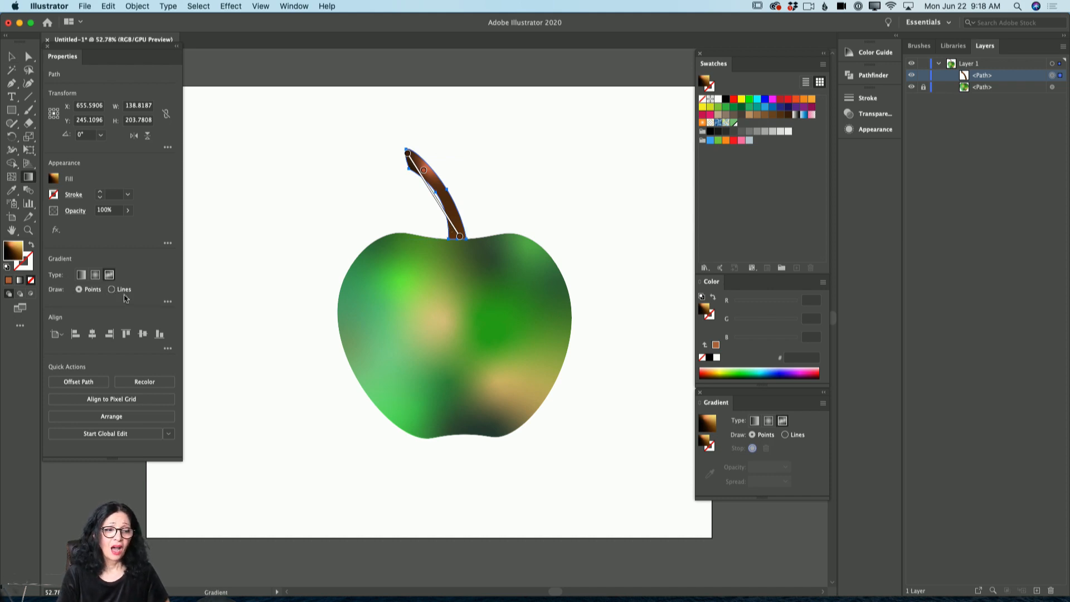
{"action": "left_click", "coordinate": [168, 303]}
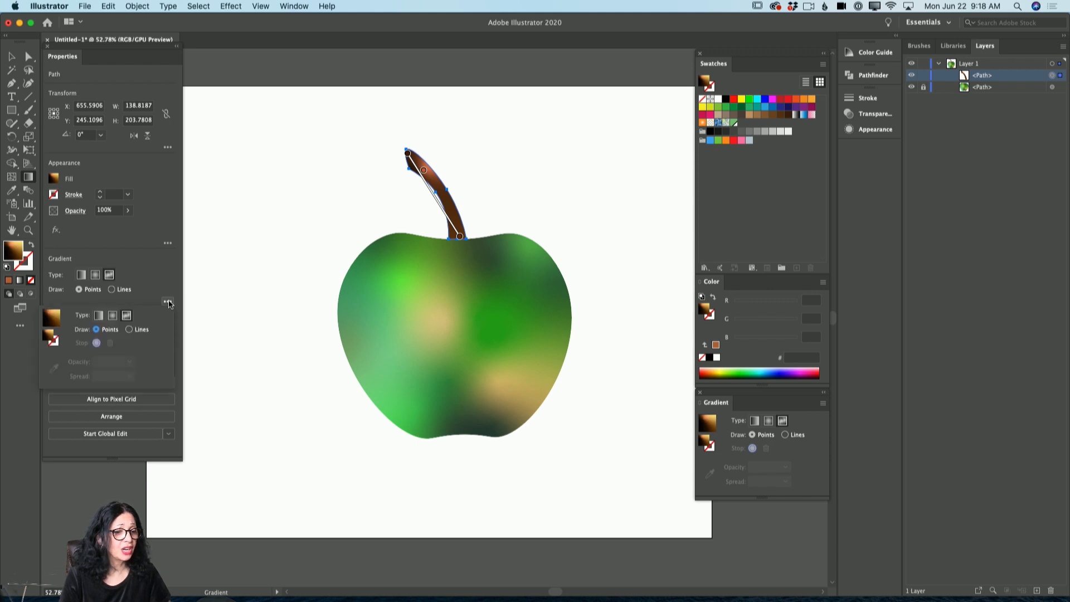
{"action": "left_click", "coordinate": [168, 302]}
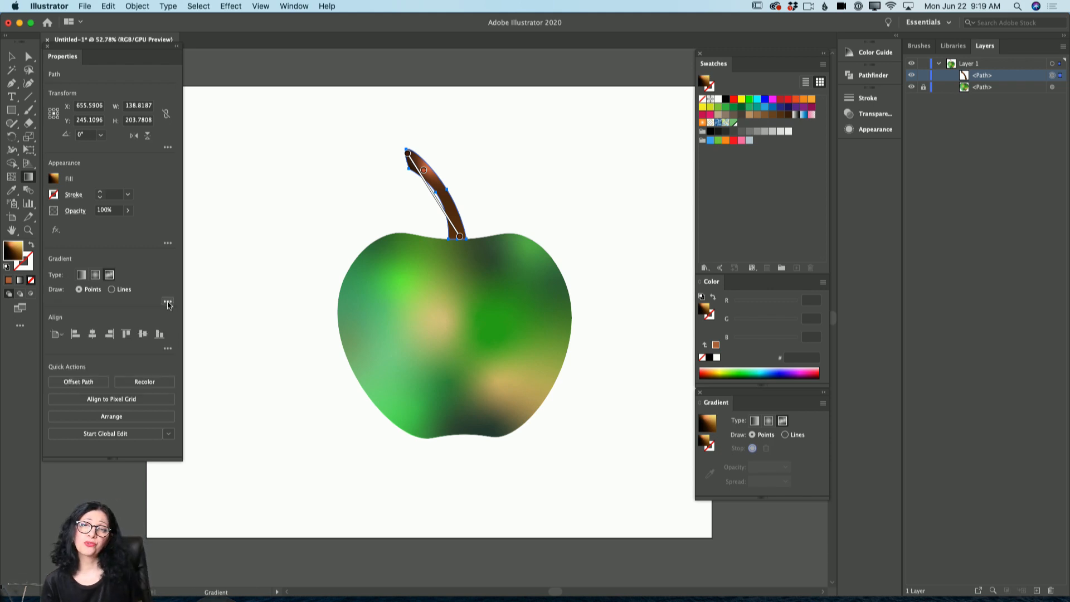